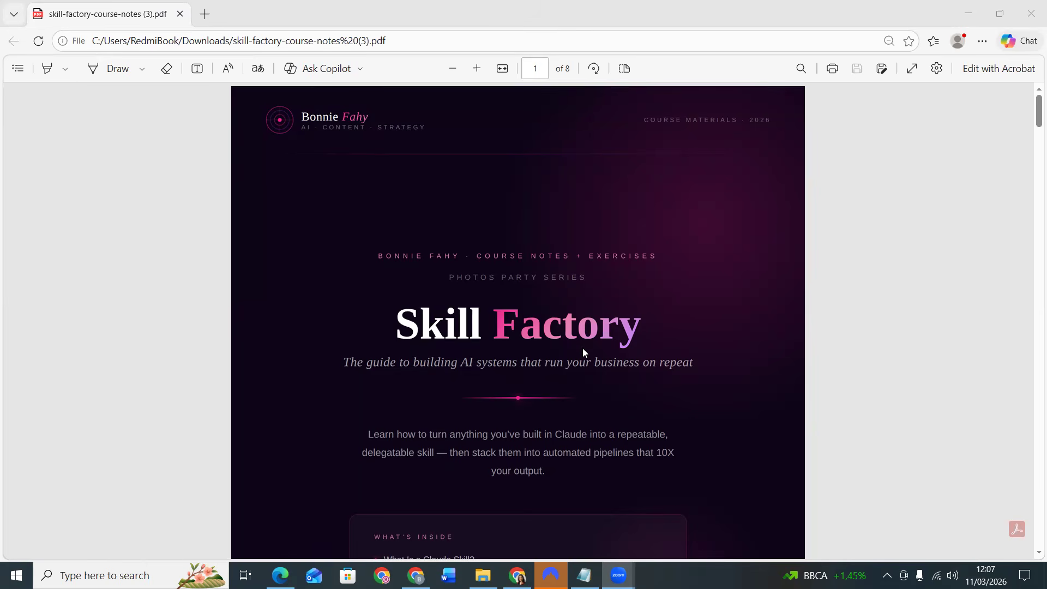
# Read the Skill Factory course notes from the cover through the prompt types table to the start of Section 2
pyautogui.scroll(-1, 565, 328)
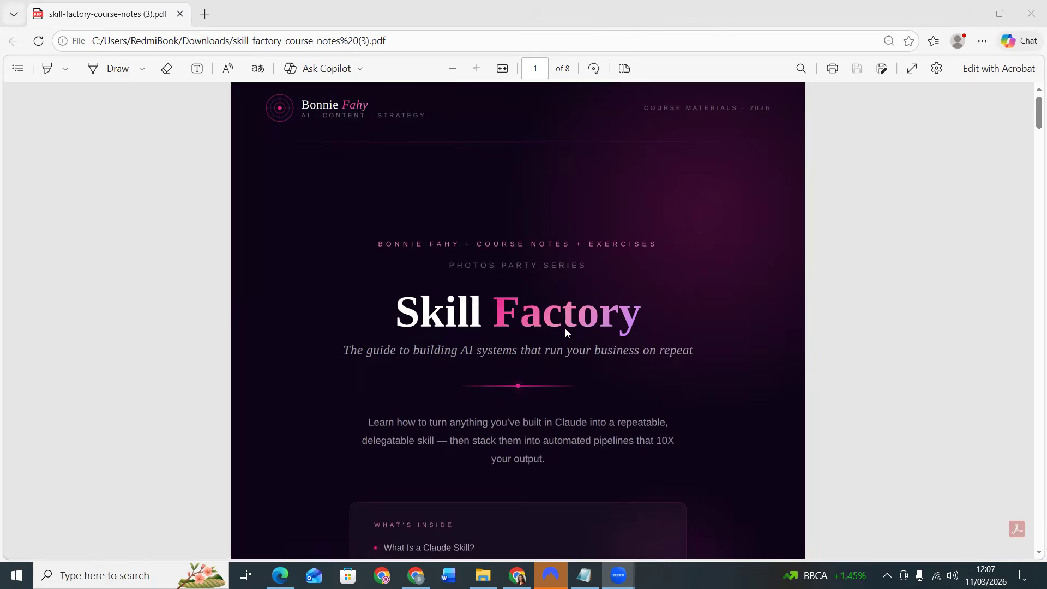
pyautogui.scroll(-5, 565, 328)
pyautogui.scroll(-7, 565, 328)
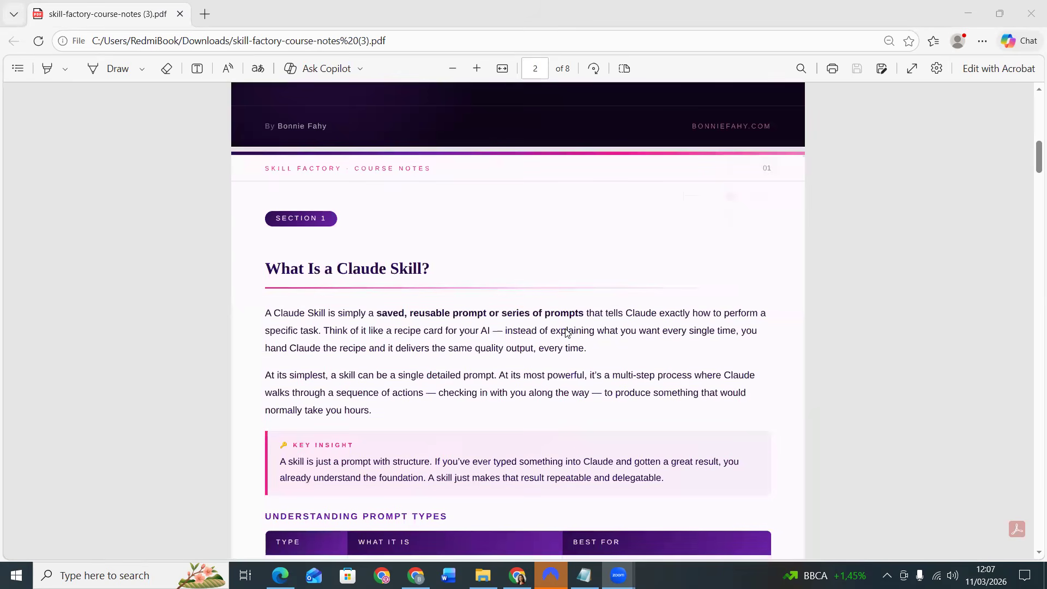
pyautogui.scroll(-1, 429, 311)
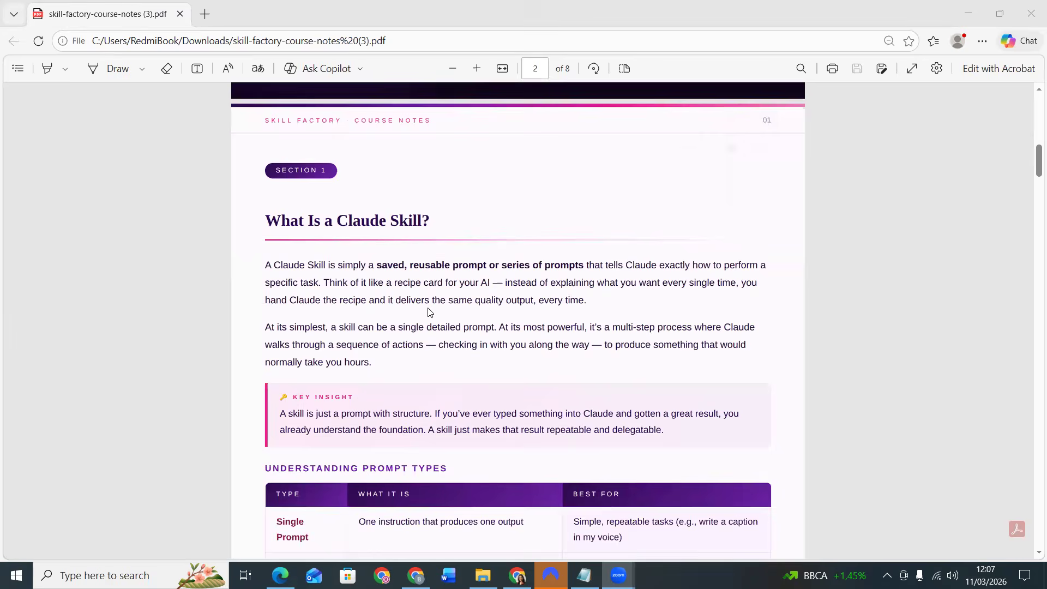
pyautogui.scroll(-1, 429, 311)
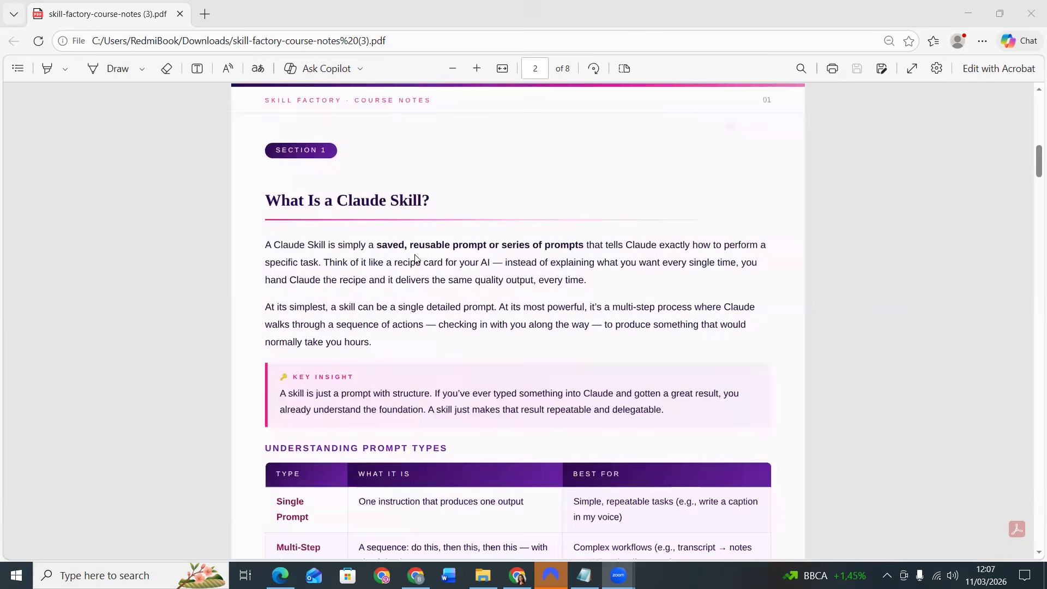
pyautogui.scroll(-3, 429, 312)
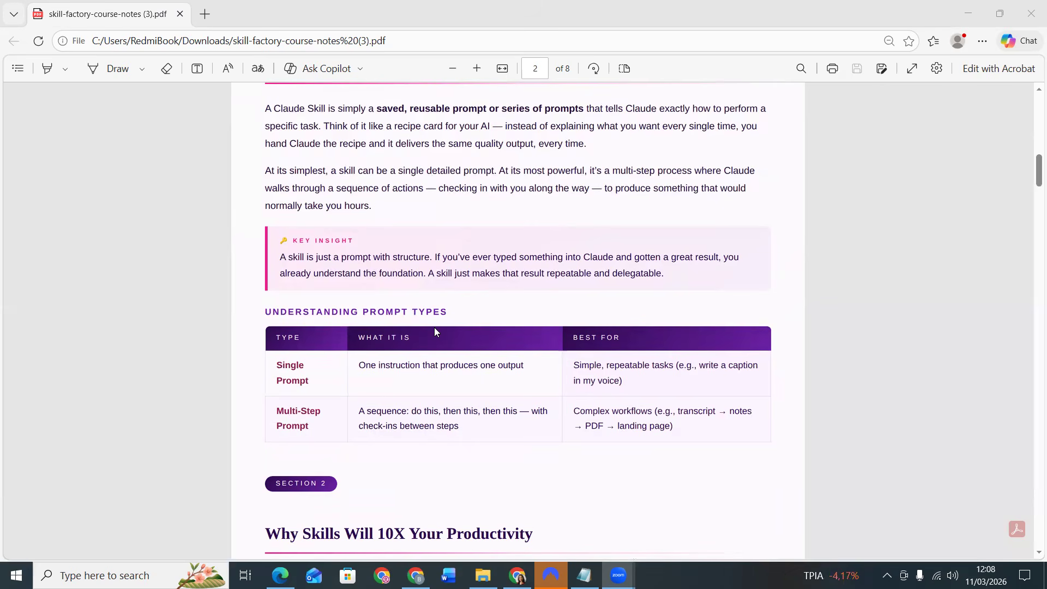
pyautogui.scroll(-3, 444, 353)
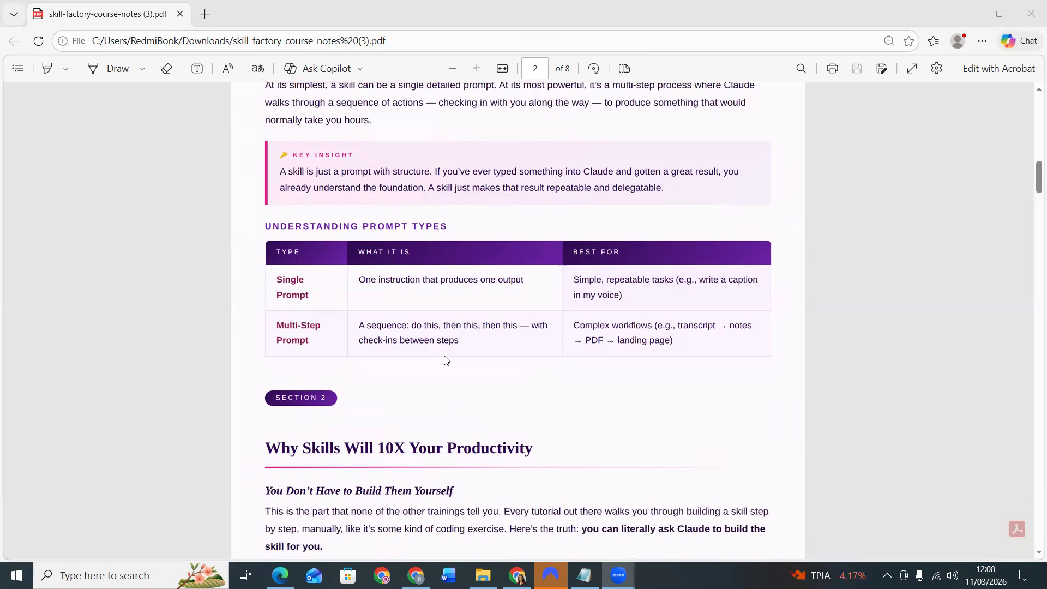
pyautogui.scroll(-2, 444, 360)
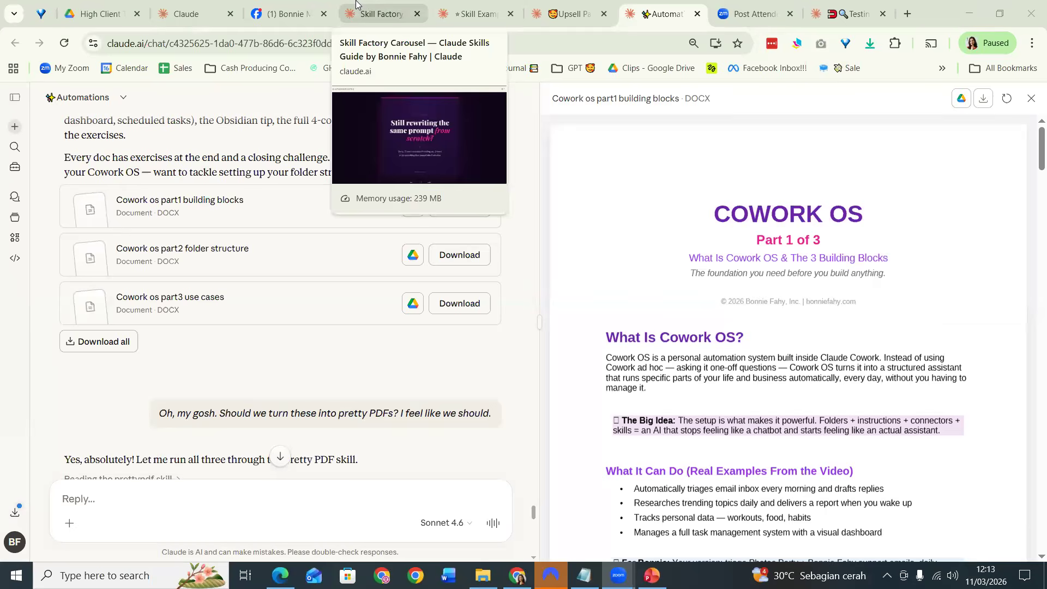
# Open the Skill Factory carousel in Chrome and advance through its slides to slide 3
pyautogui.click(380, 14)
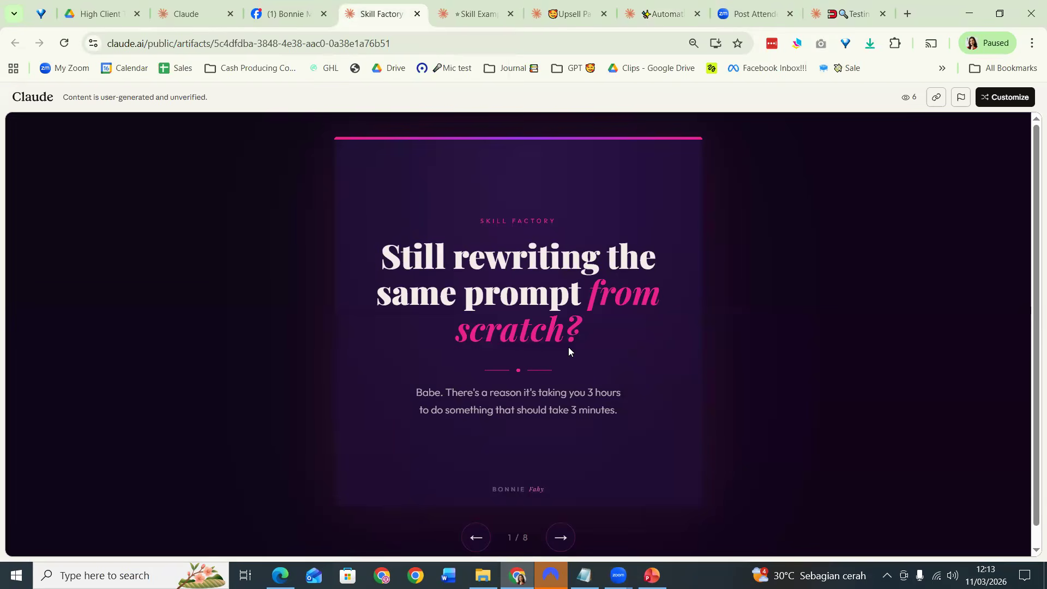
pyautogui.click(561, 537)
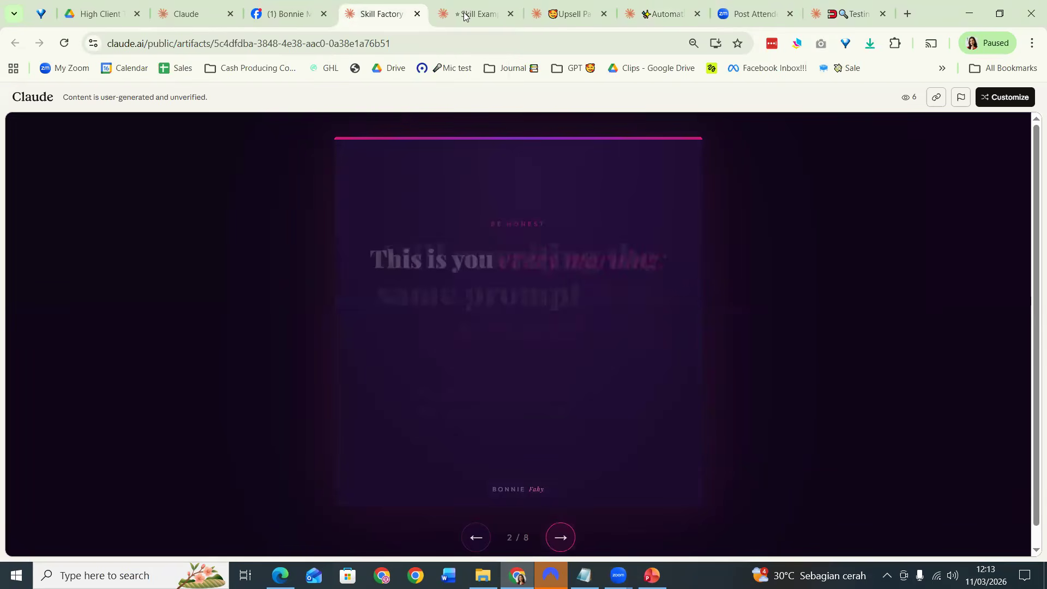
pyautogui.click(560, 538)
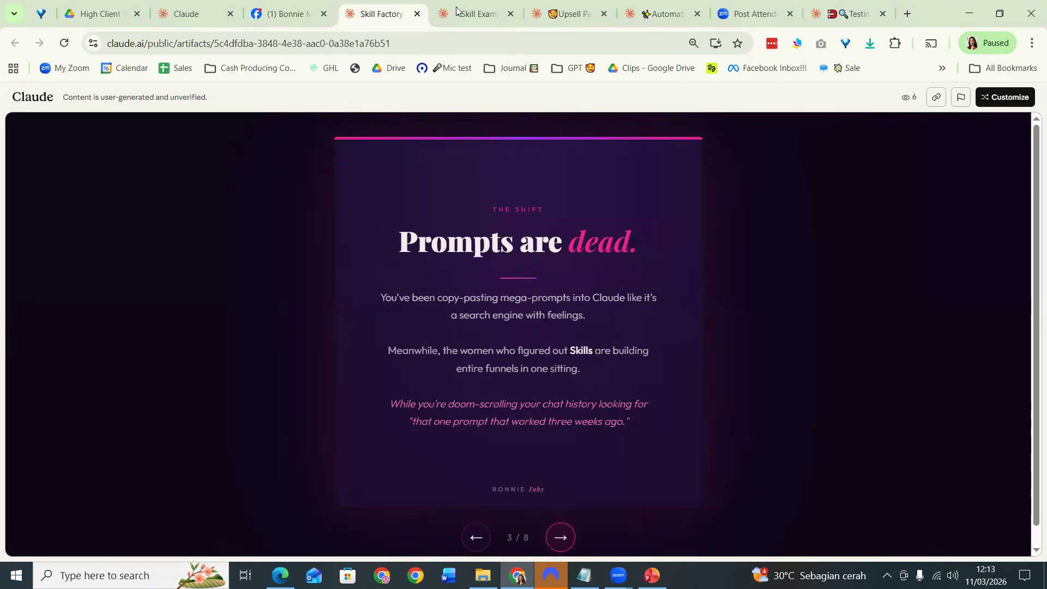
# Open the Skill Example (Landing Page) chat and look through the Skill factory landing page preview, including its FAQ and guide sections
pyautogui.click(180, 2)
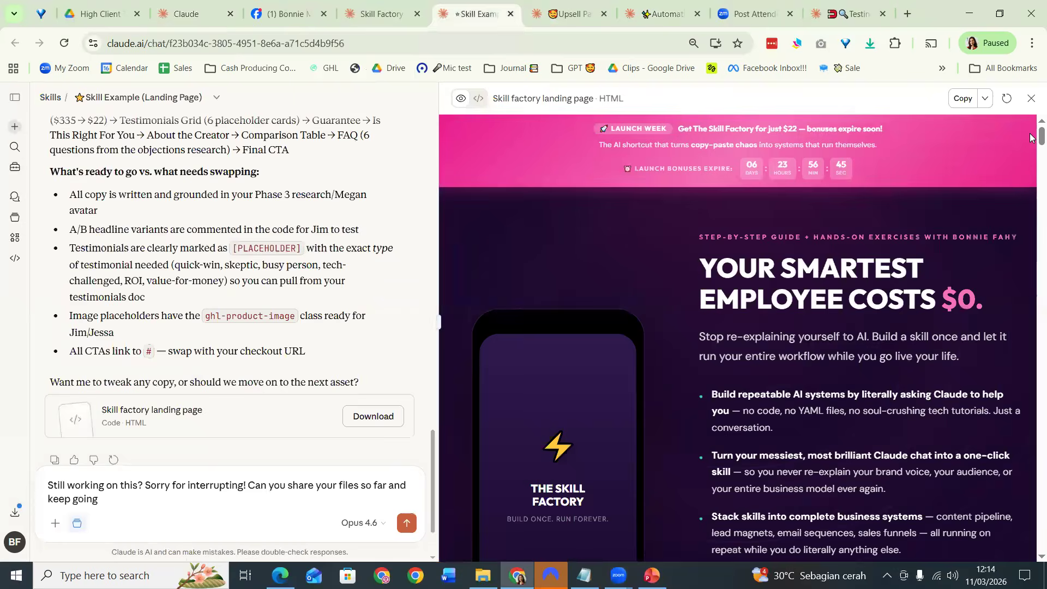
pyautogui.scroll(-3, 1030, 142)
pyautogui.scroll(-5, 1031, 175)
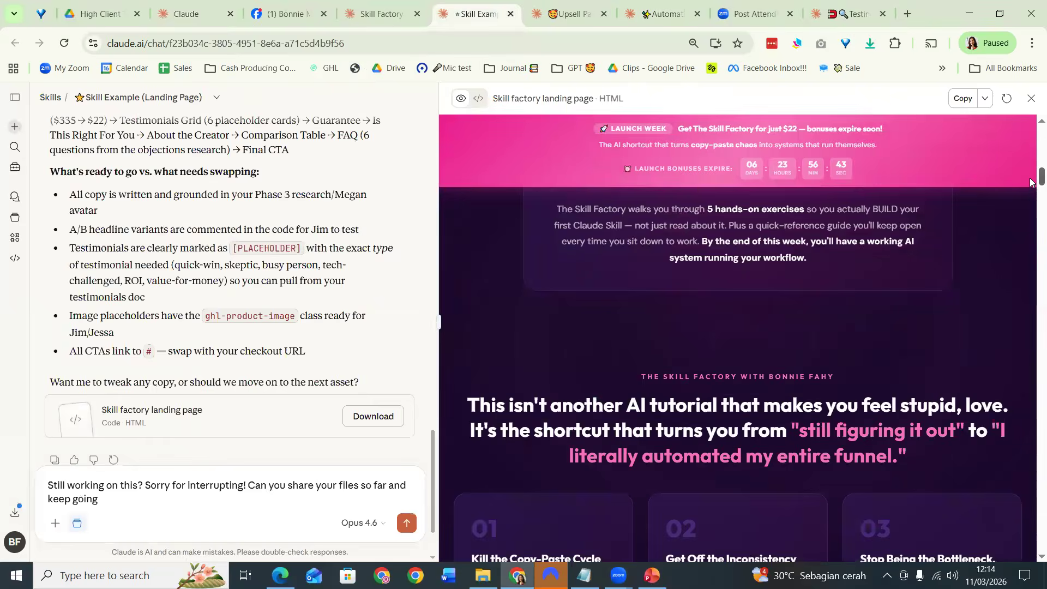
pyautogui.scroll(-5, 1030, 202)
pyautogui.scroll(-5, 1029, 262)
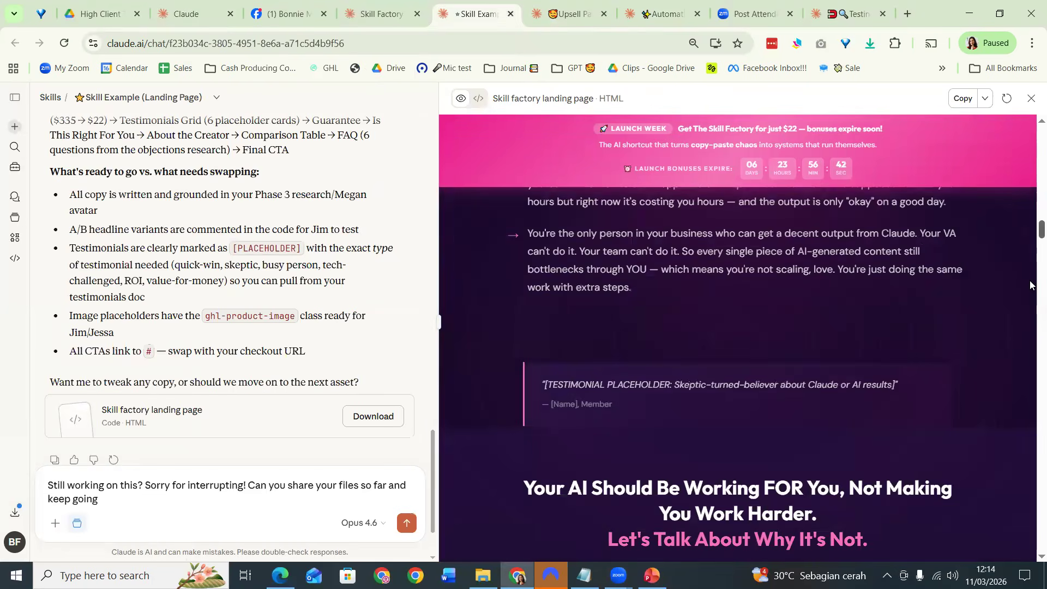
pyautogui.scroll(-5, 1030, 344)
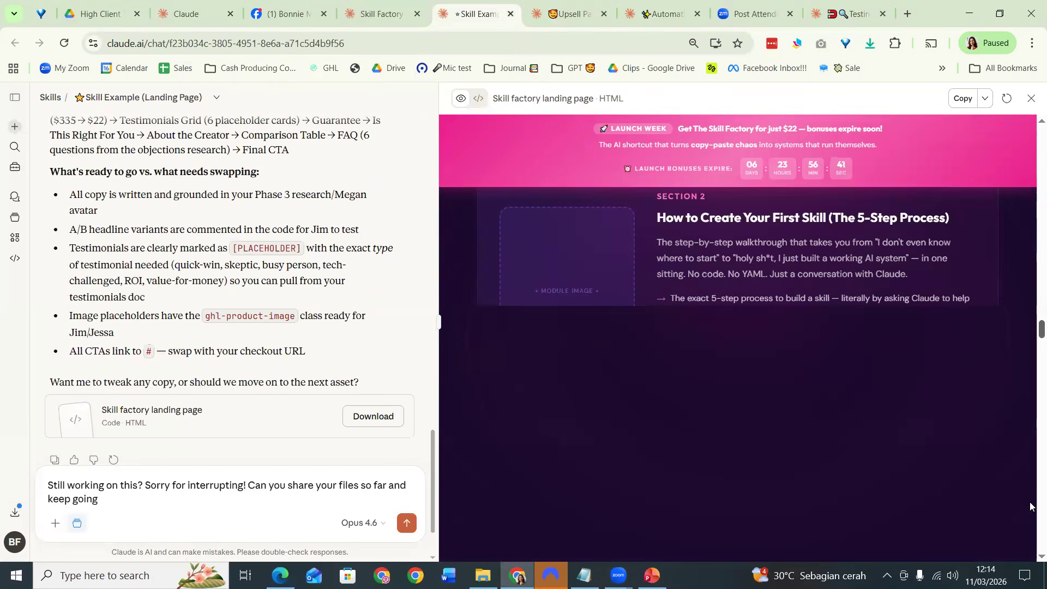
pyautogui.hotkey('ctrl', 'shift', 'i')
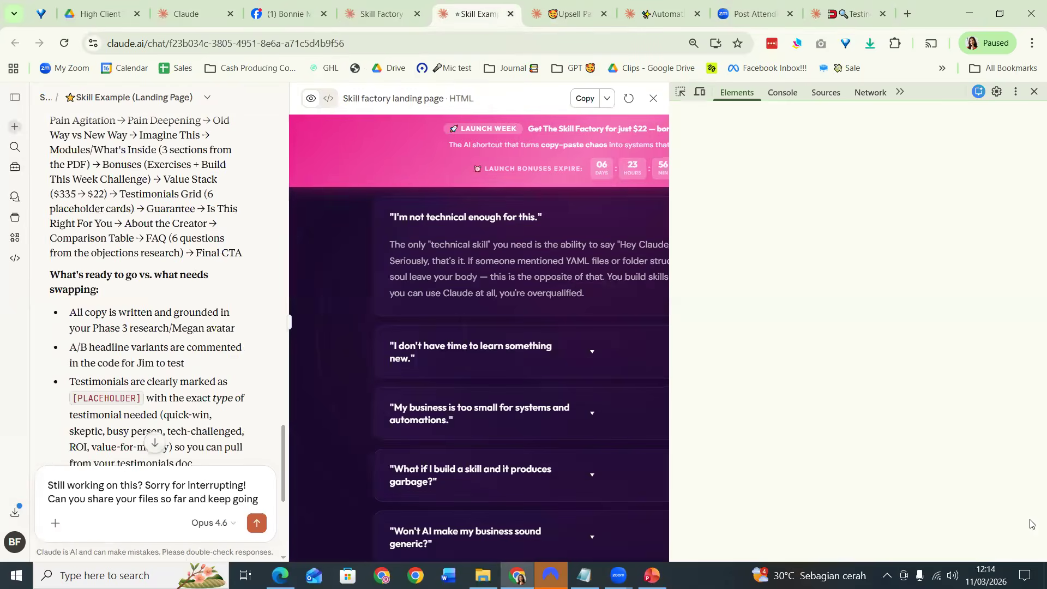
pyautogui.click(1034, 92)
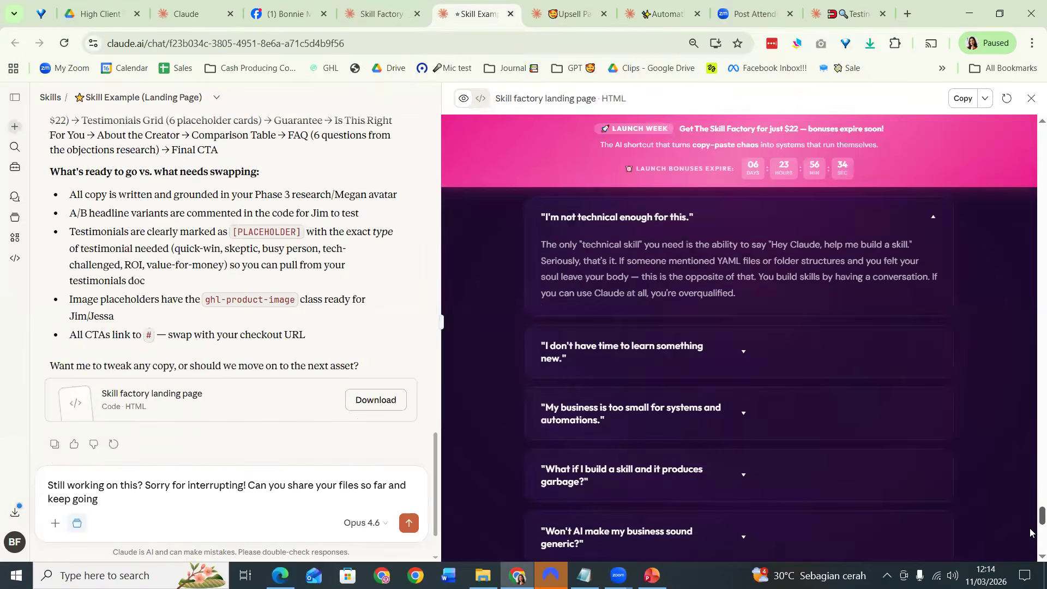
pyautogui.click(1032, 549)
pyautogui.click(1032, 193)
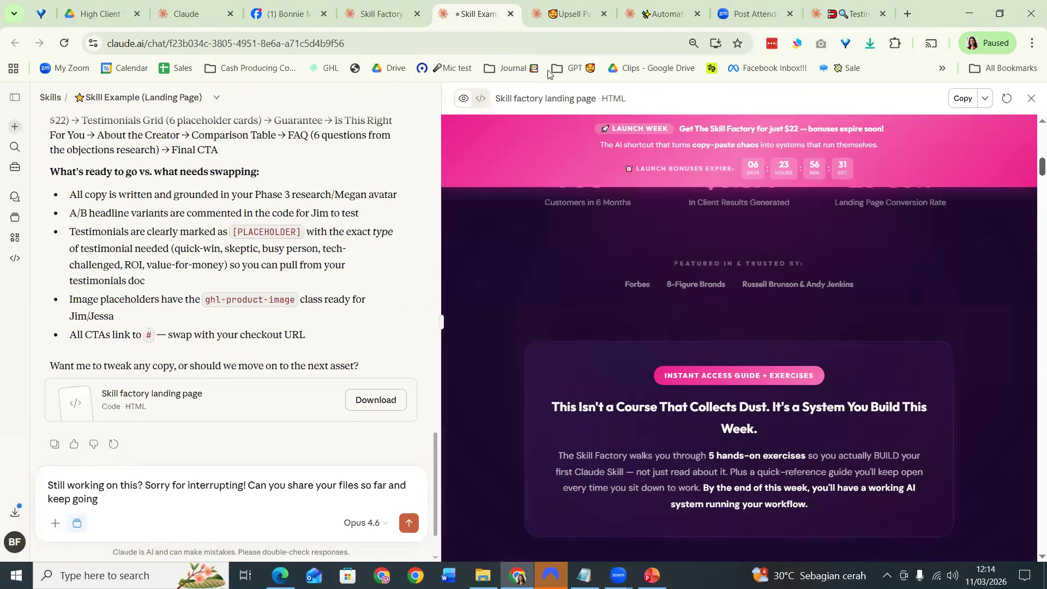
# Open the Automations chat and skim the Cowork os part1 building blocks document to its last page
pyautogui.click(593, 18)
pyautogui.click(657, 13)
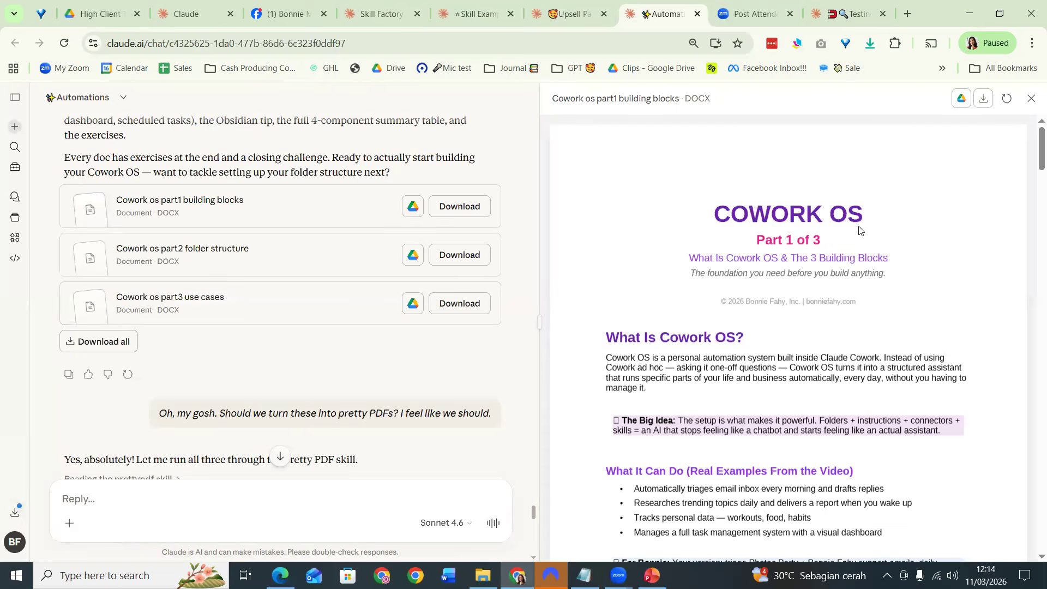
pyautogui.moveTo(1031, 159); pyautogui.dragTo(1031, 540)
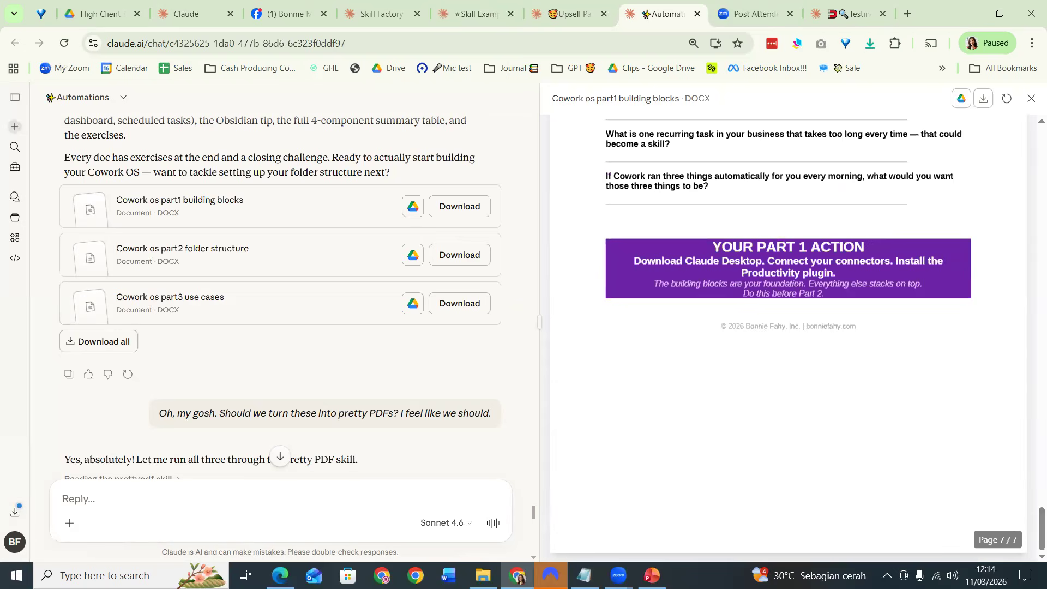
# Switch to the course notes PDF in Edge and read on to Section 3 about uses for Claude Skills
pyautogui.click(279, 575)
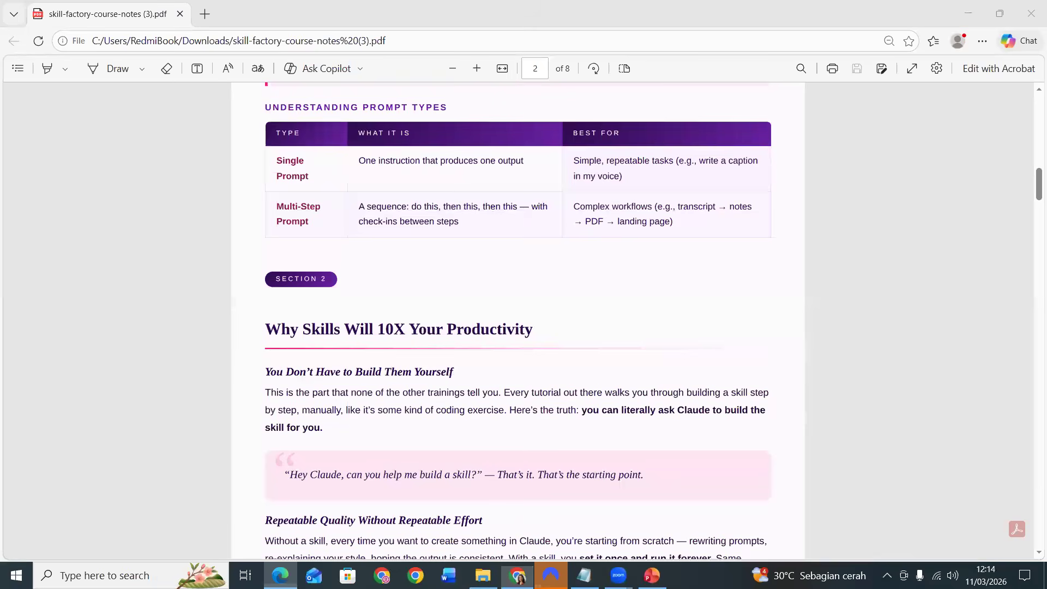
pyautogui.moveTo(1032, 197); pyautogui.dragTo(1033, 226)
pyautogui.scroll(-10, 951, 407)
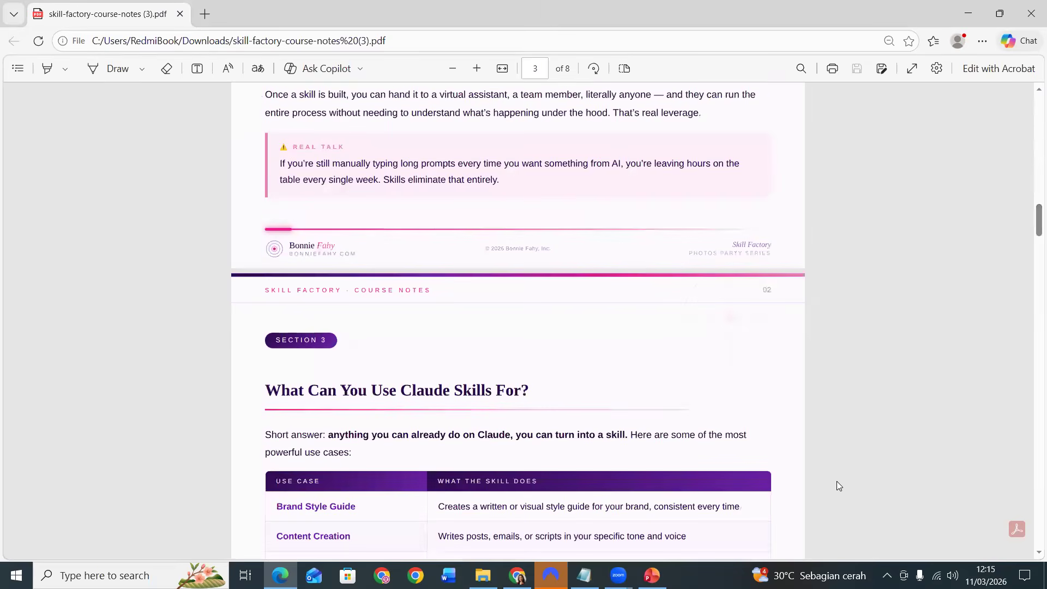
# Return to the Automations chat in Chrome and review the Pretty PDF conversation down to the finished course notes files
pyautogui.click(517, 575)
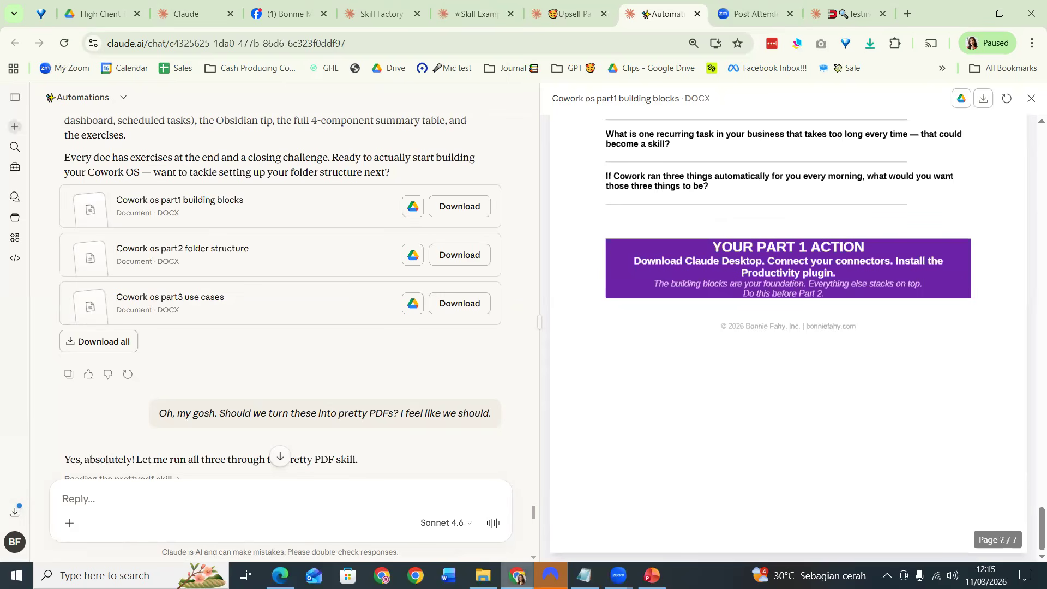
pyautogui.scroll(-4, 342, 310)
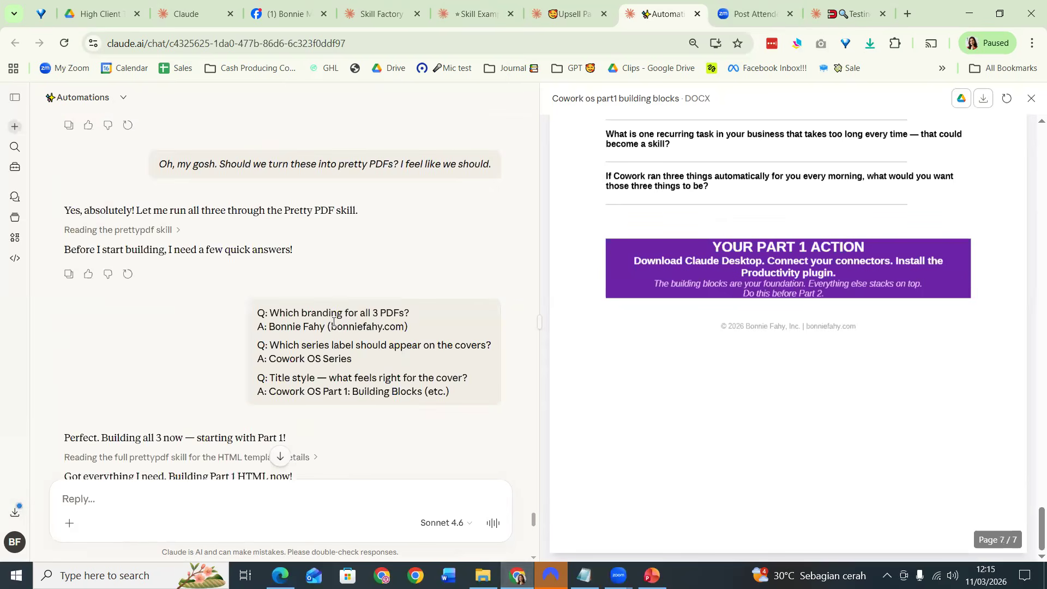
pyautogui.scroll(-5, 300, 355)
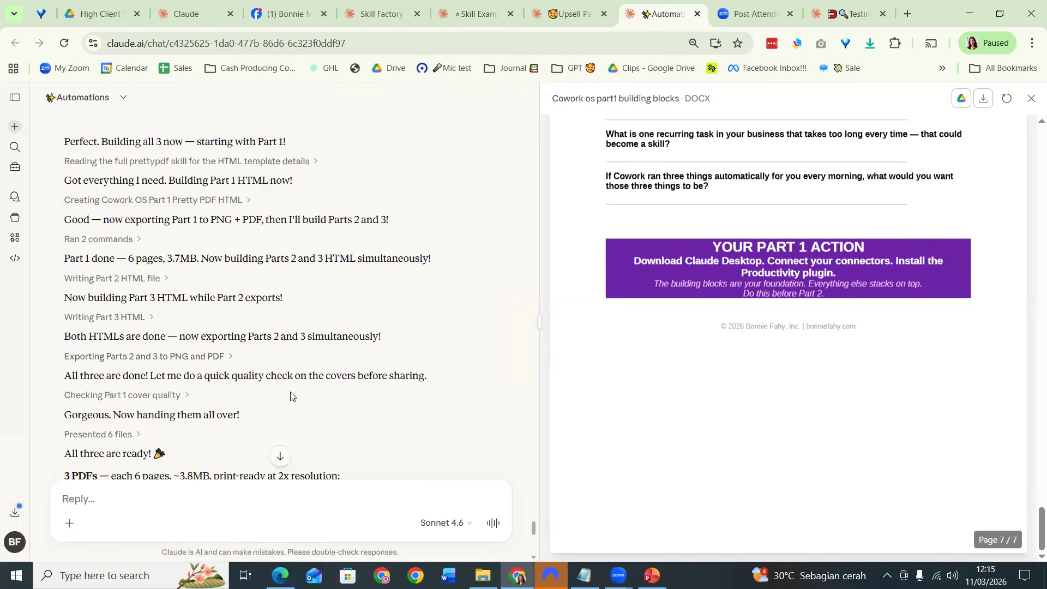
pyautogui.scroll(-4, 483, 333)
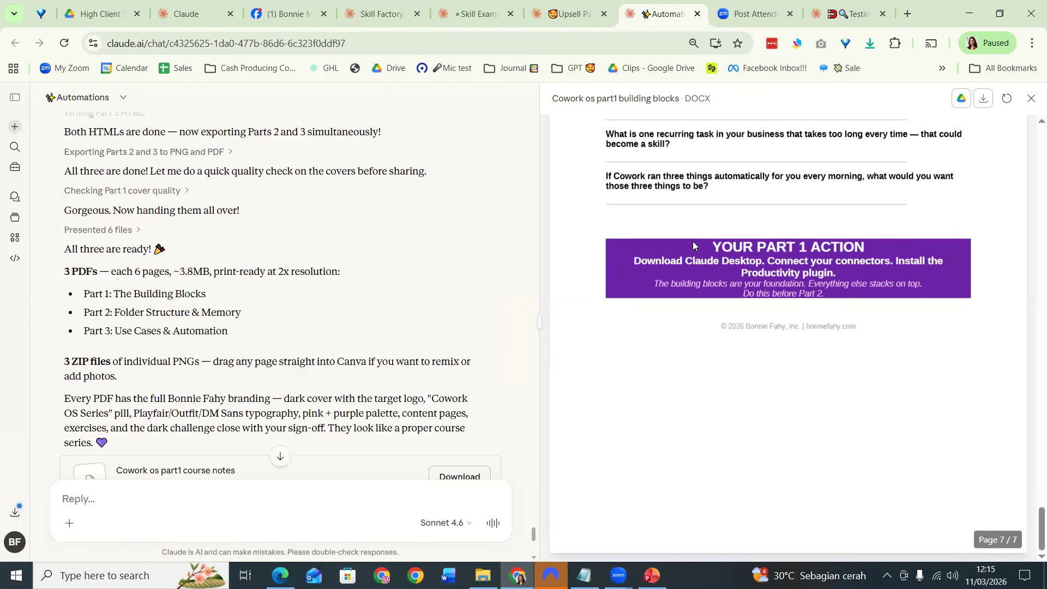
pyautogui.scroll(-4, 311, 292)
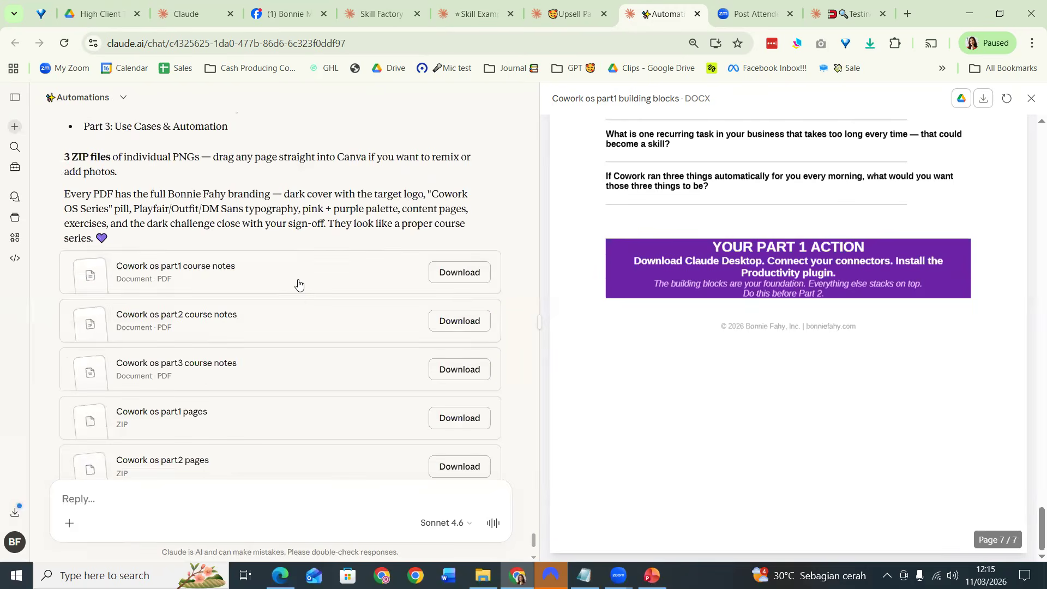
# Open the Cowork os part1 course notes PDF and read it from the cover to the Make It Real exercises
pyautogui.click(297, 283)
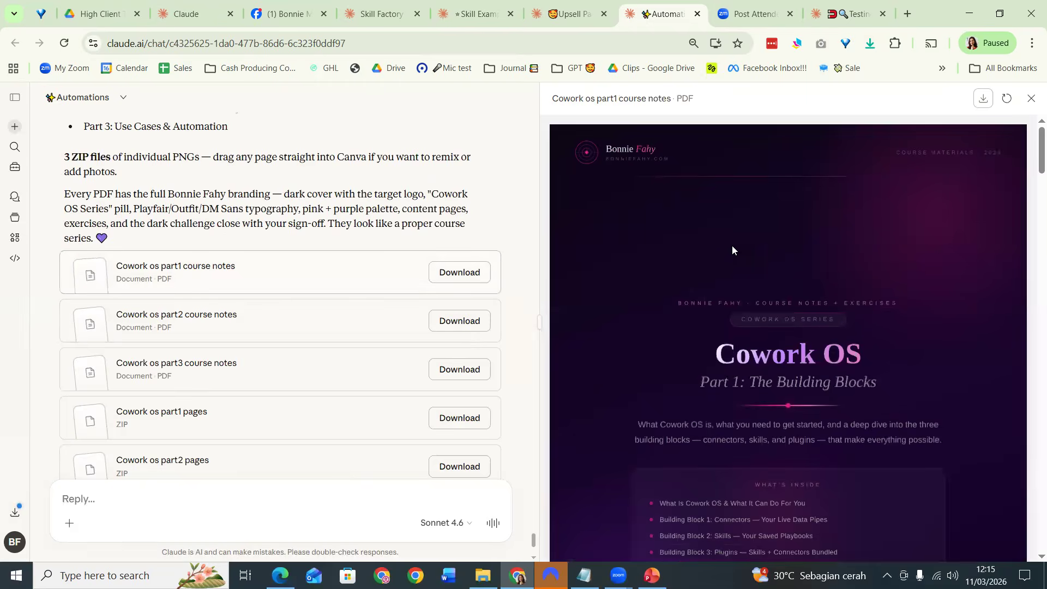
pyautogui.scroll(-4, 780, 242)
pyautogui.scroll(-10, 785, 269)
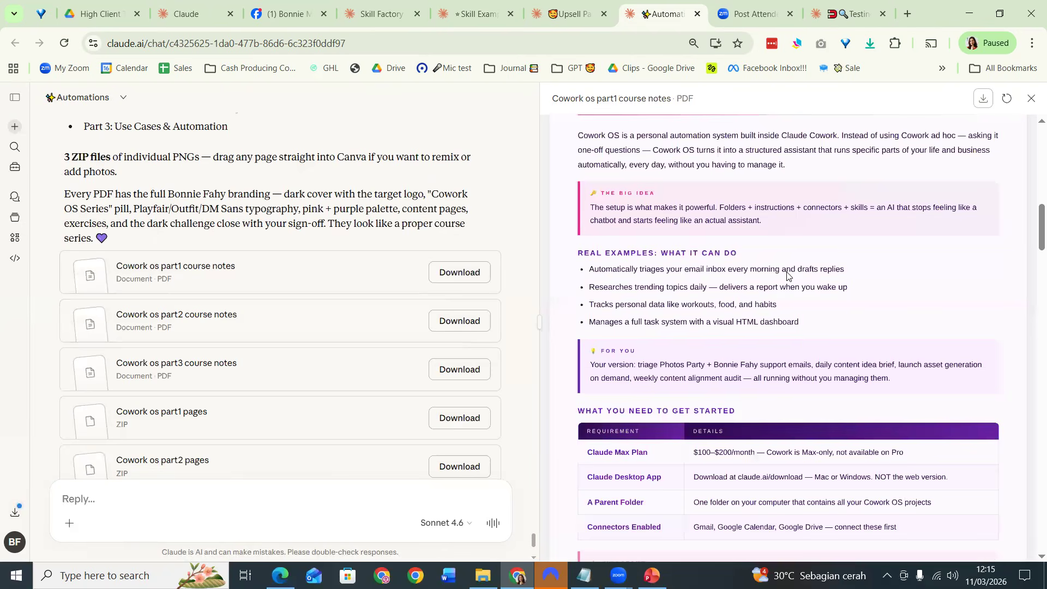
pyautogui.scroll(-5, 790, 284)
pyautogui.scroll(-5, 790, 297)
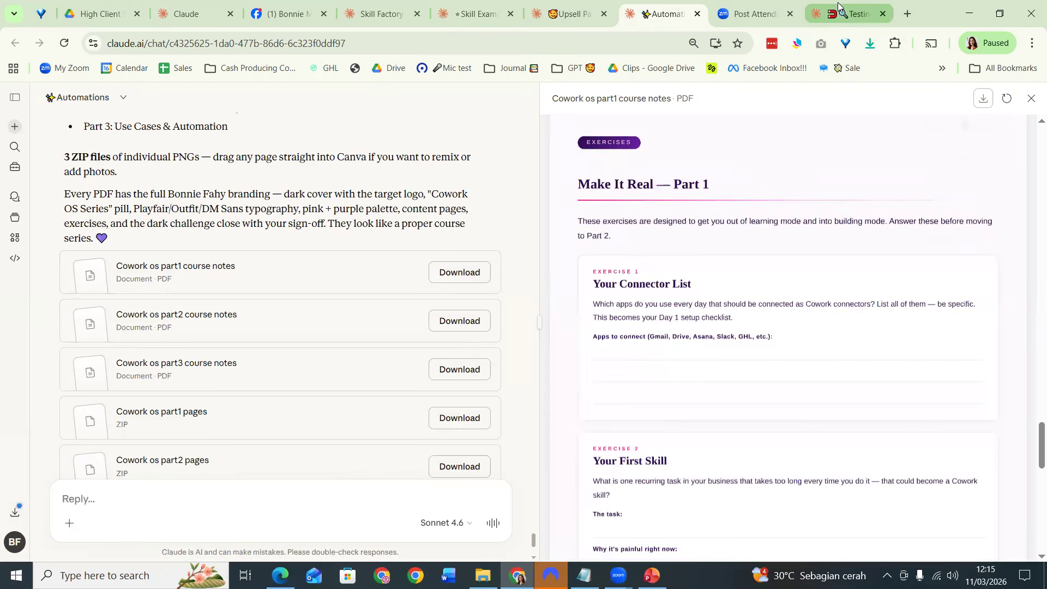
# Open the Testing funnel forge skill with transcript chat, look over the Post to paid landing page, and close its preview
pyautogui.click(837, 2)
pyautogui.scroll(5, 857, 234)
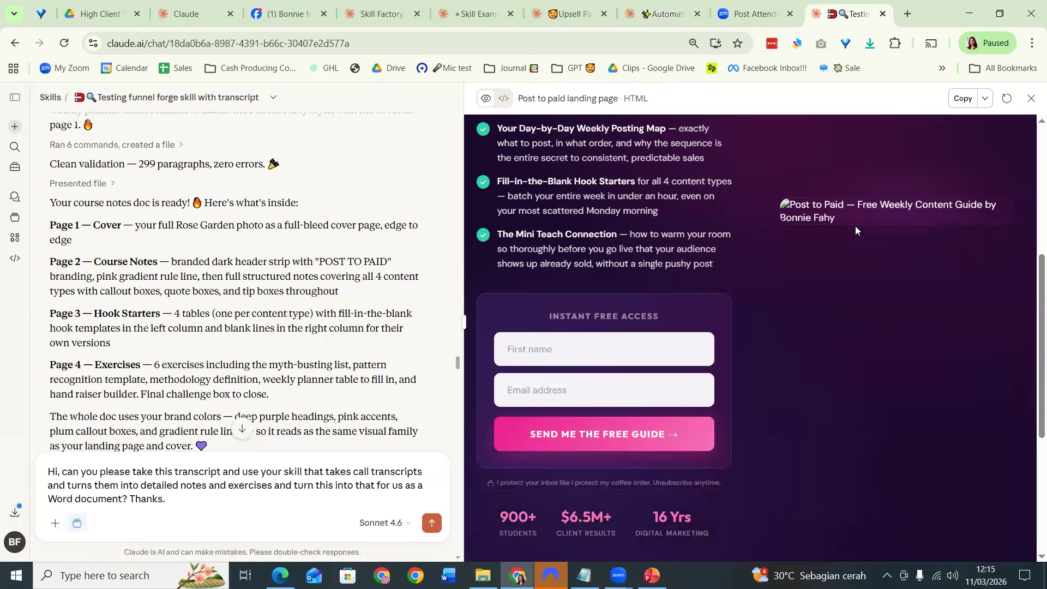
pyautogui.scroll(8, 854, 226)
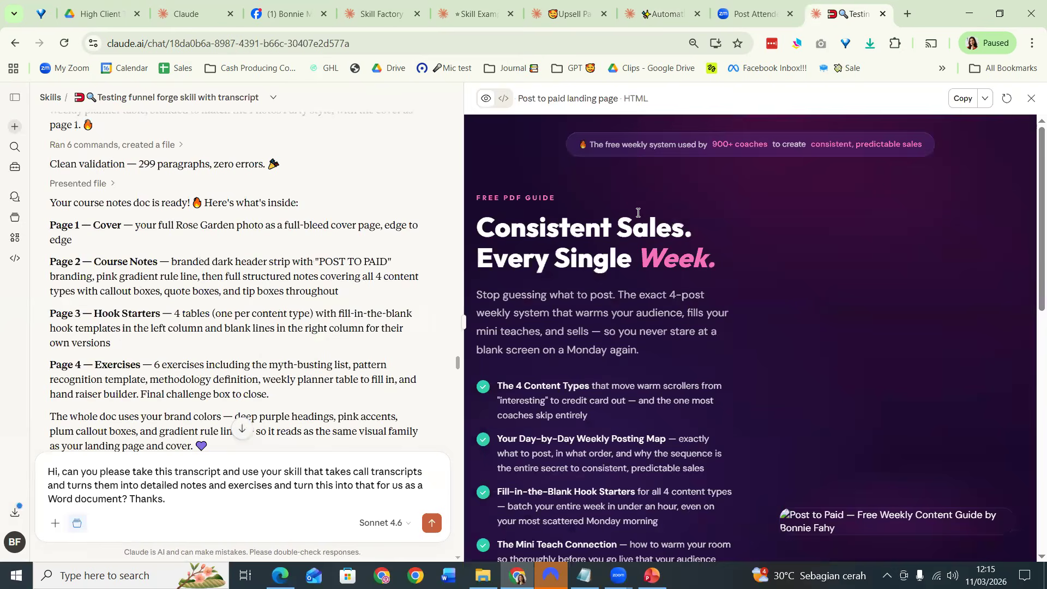
pyautogui.scroll(-8, 647, 303)
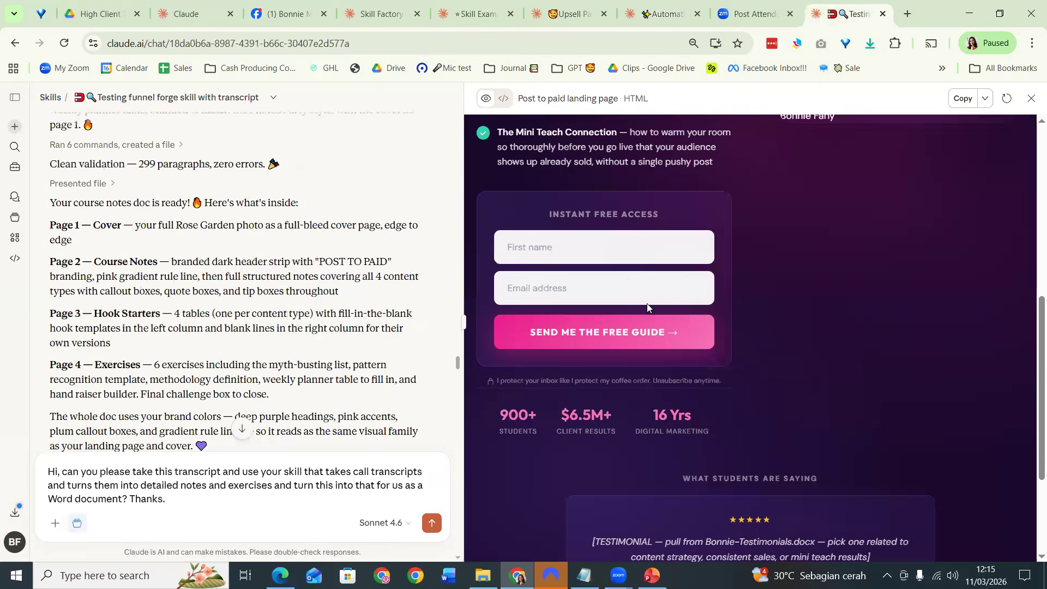
pyautogui.scroll(5, 654, 343)
pyautogui.scroll(-3, 661, 393)
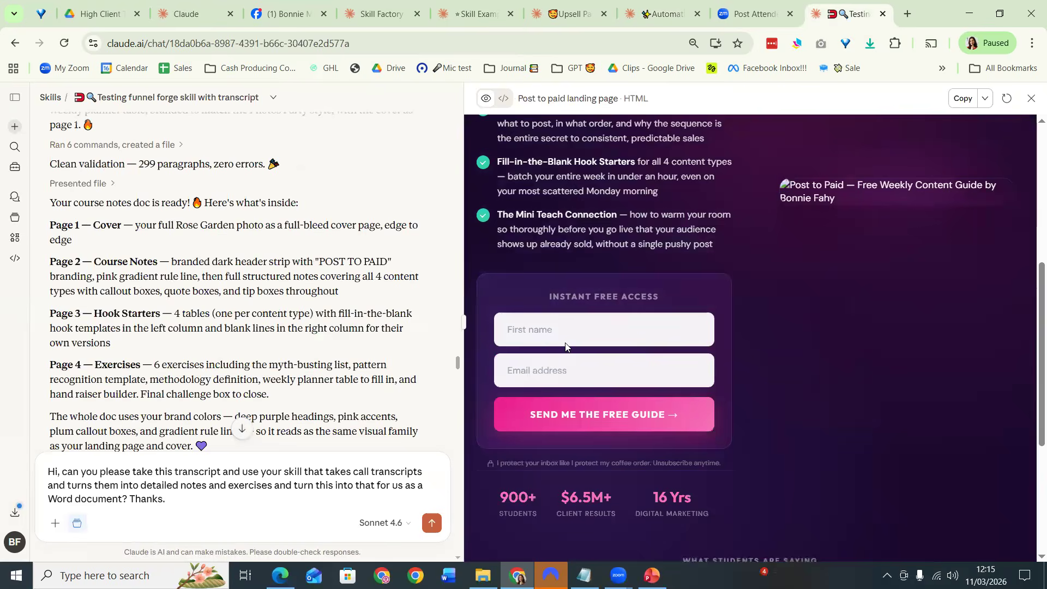
pyautogui.scroll(-2, 626, 351)
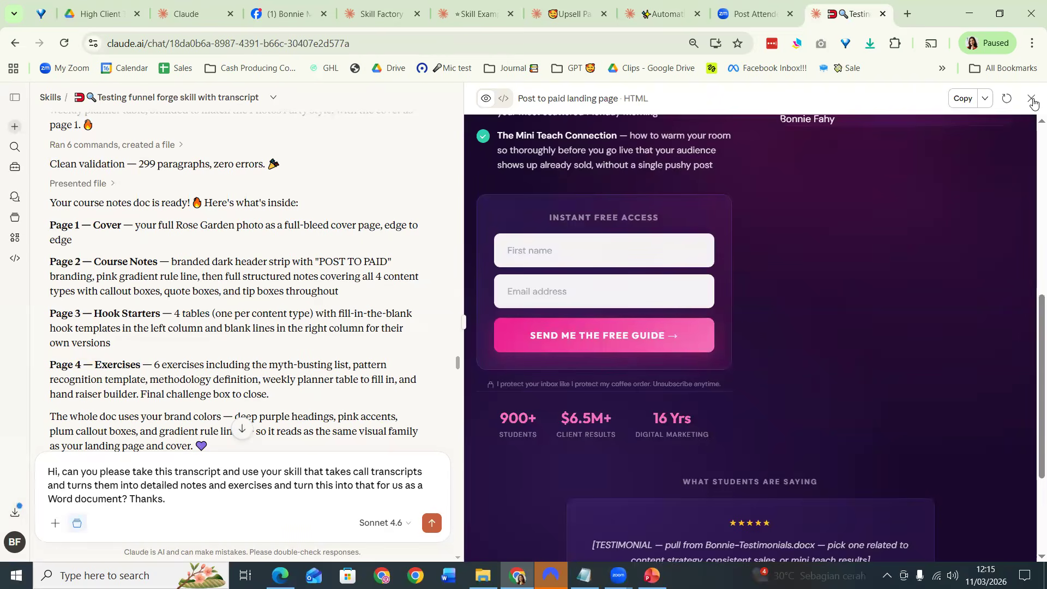
pyautogui.click(1031, 99)
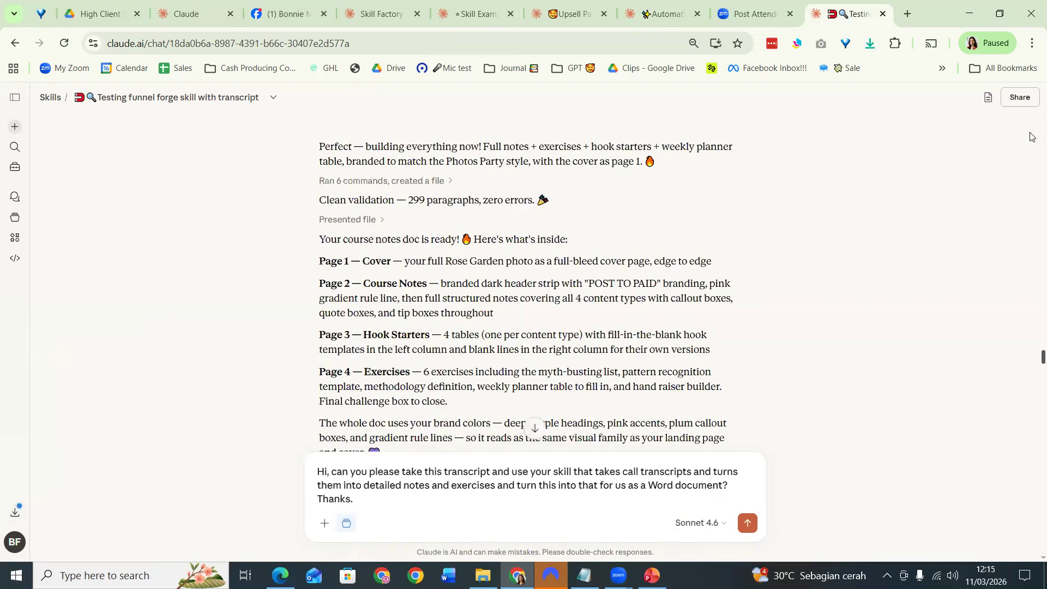
# Review the funnel forge chat from the transcript request through the title options, outline and teaser bullets to the headline and button copy options
pyautogui.scroll(15, 1032, 90)
pyautogui.scroll(-5, 1031, 155)
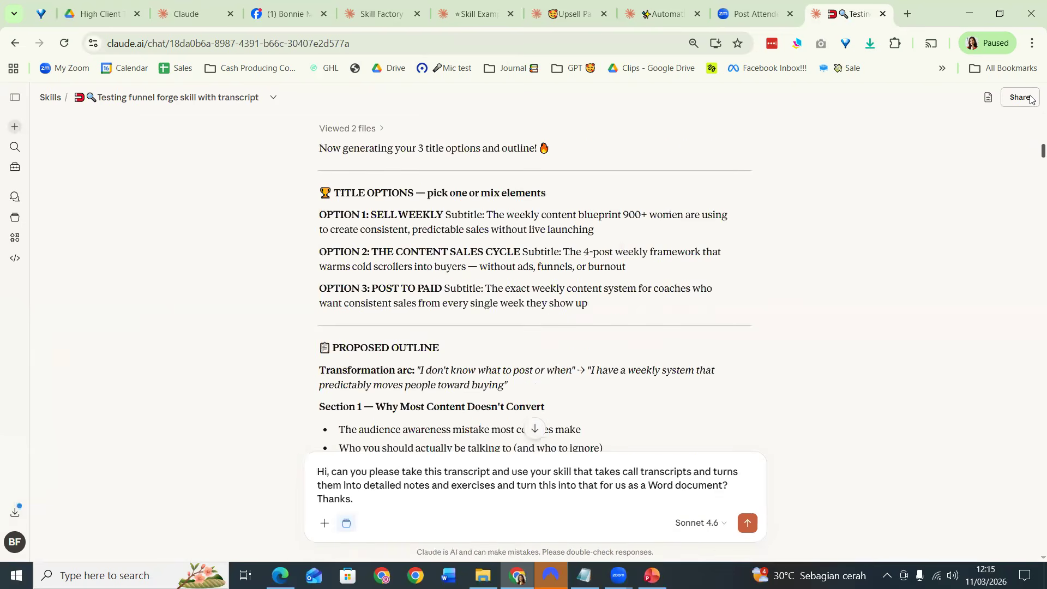
pyautogui.scroll(5, 1031, 131)
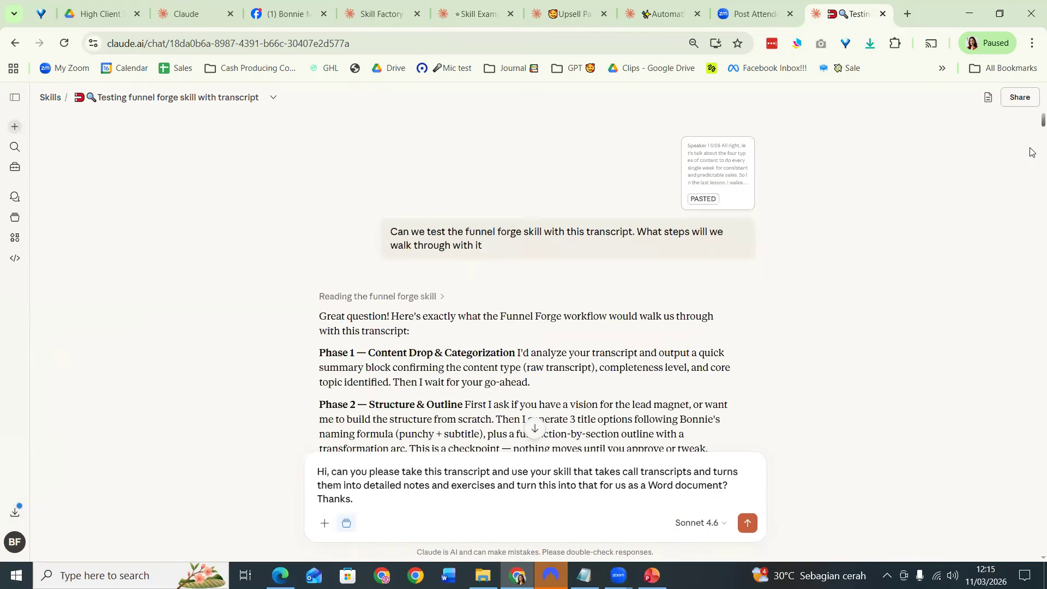
pyautogui.scroll(-5, 1031, 158)
pyautogui.scroll(-3, 1032, 164)
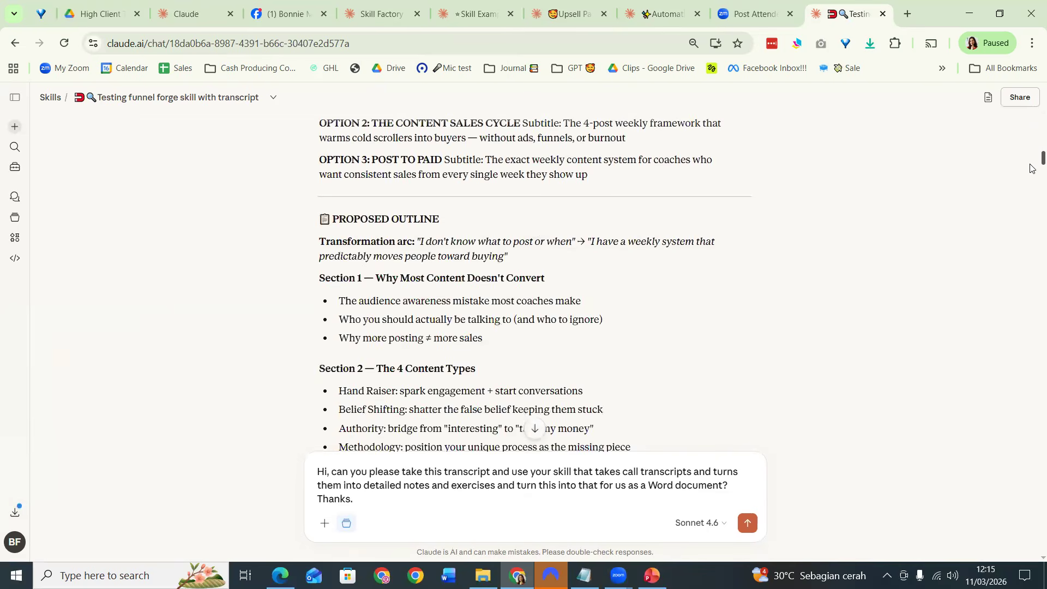
pyautogui.scroll(-5, 1031, 164)
pyautogui.scroll(-6, 1031, 218)
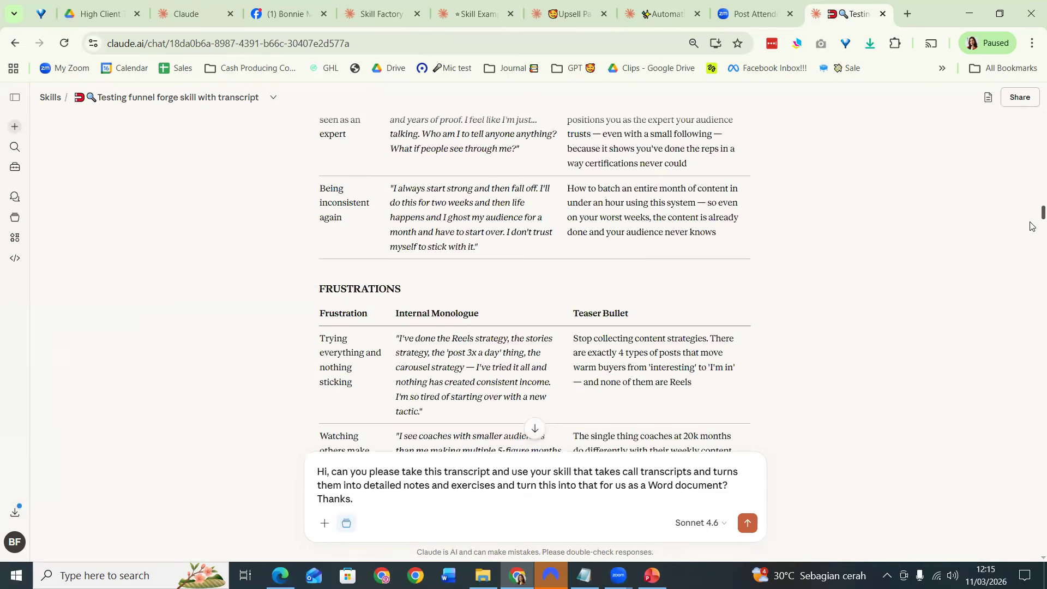
pyautogui.scroll(-6, 1033, 305)
pyautogui.scroll(-5, 1032, 306)
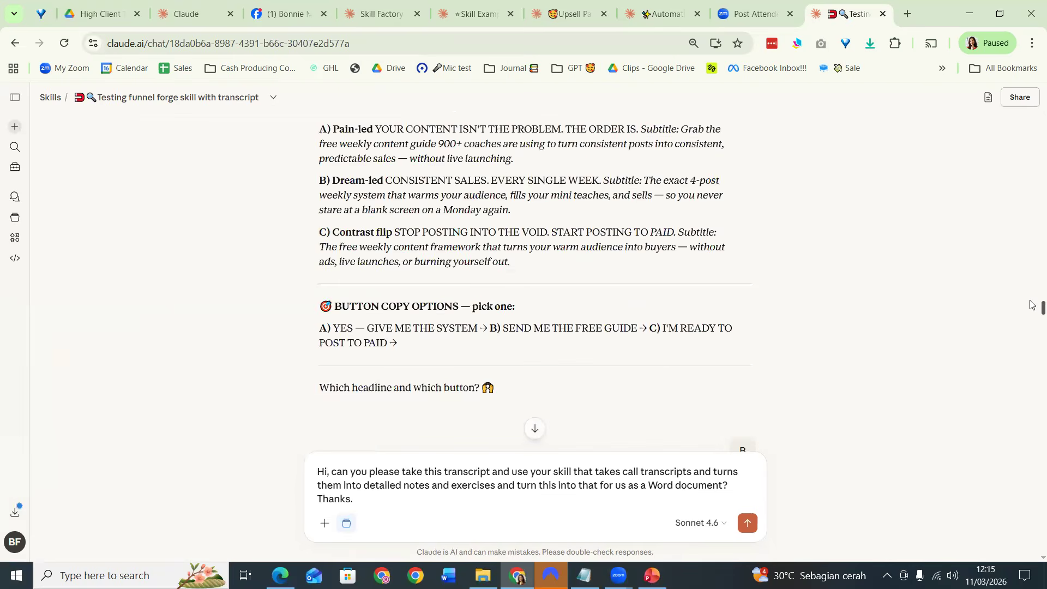
# Open the Post to paid cover from the chat, look over its design, and close the preview
pyautogui.scroll(5, 510, 161)
pyautogui.click(500, 174)
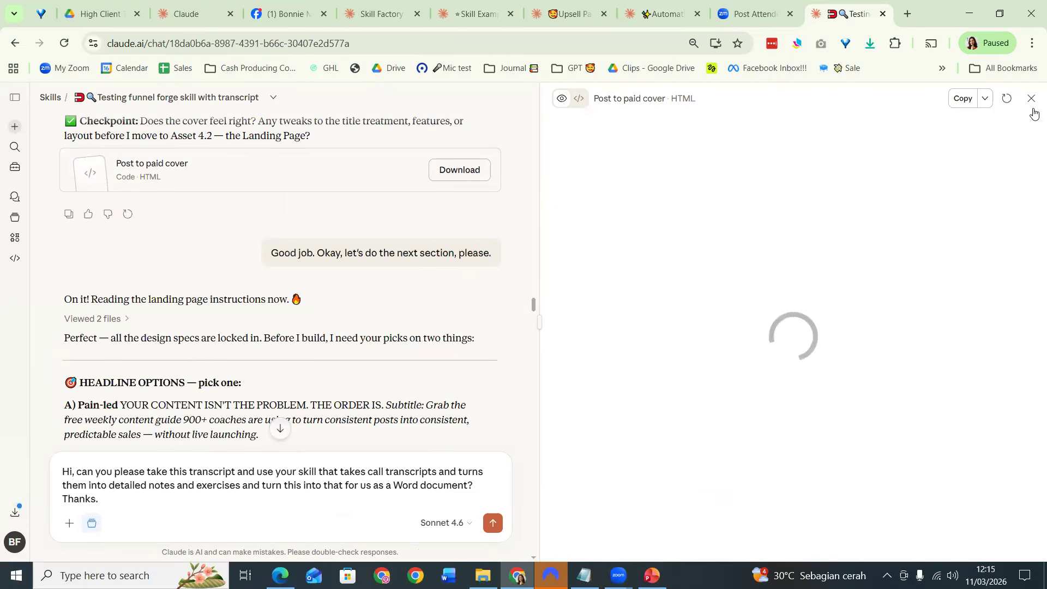
pyautogui.scroll(-1, 988, 121)
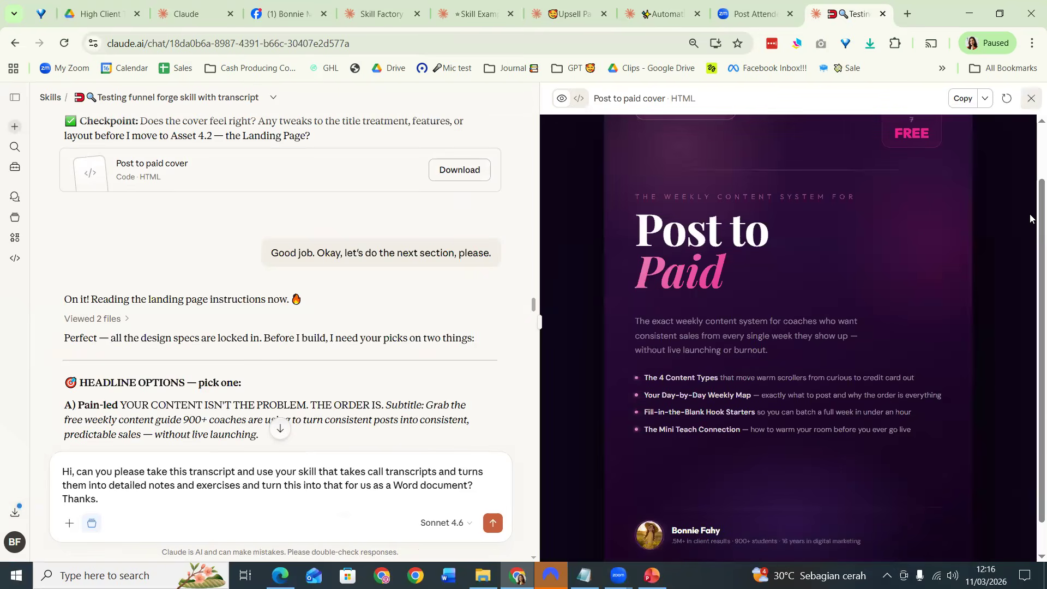
pyautogui.press('Escape')
# Read on past the course notes styling answers and Document templates file to the end of the funnel forge chat
pyautogui.scroll(-5, 1031, 355)
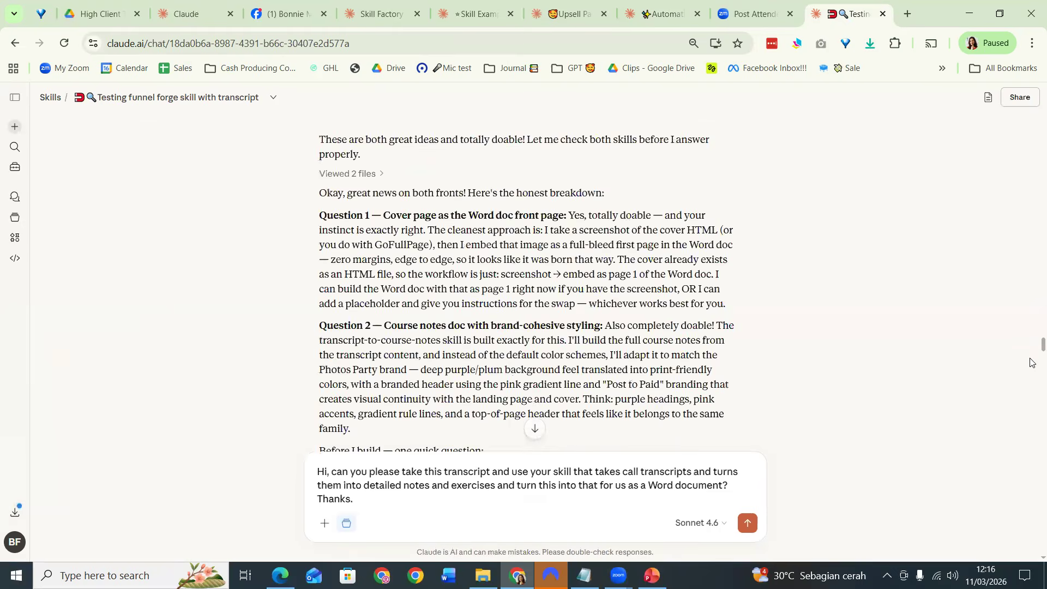
pyautogui.scroll(-5, 1030, 398)
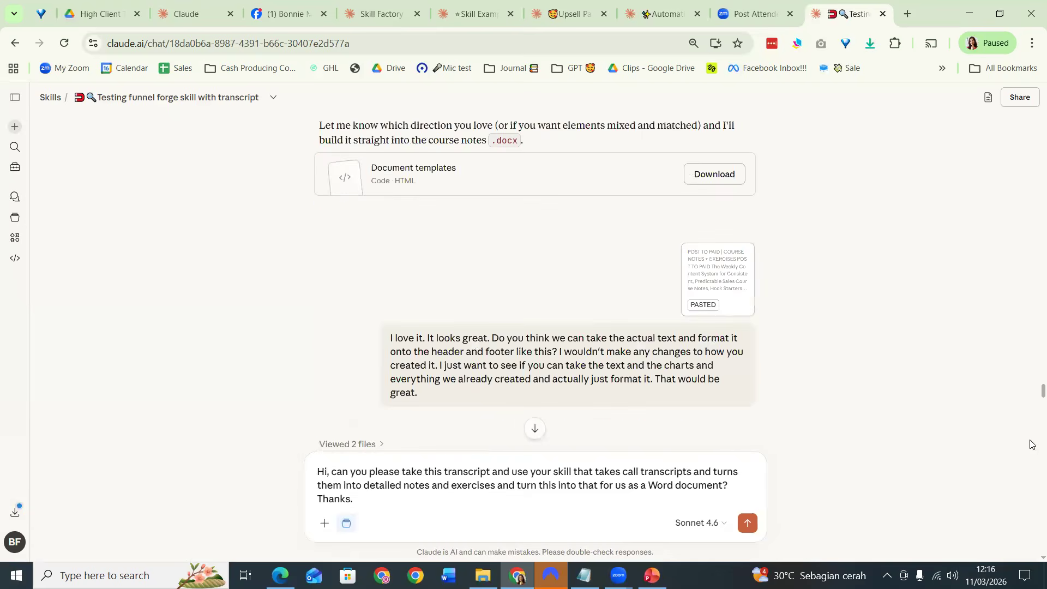
pyautogui.scroll(-5, 1031, 502)
pyautogui.scroll(-15, 1030, 537)
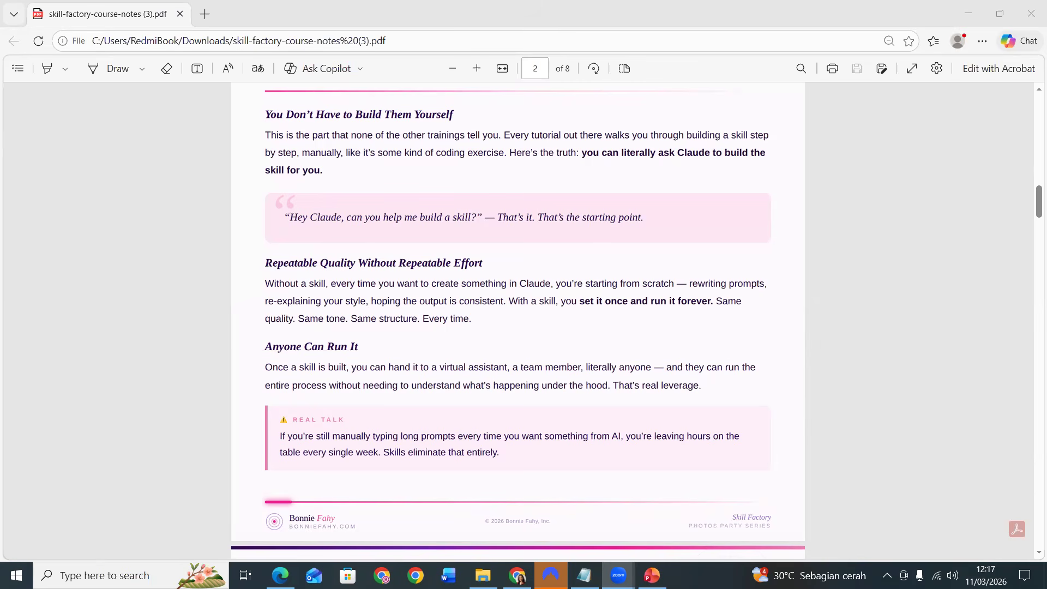
# Switch to the Drunk bestie DJ prompt strategy chat in Chrome and skim it from the first training prompt to the latest replies
pyautogui.hotkey('alt', 'Tab')
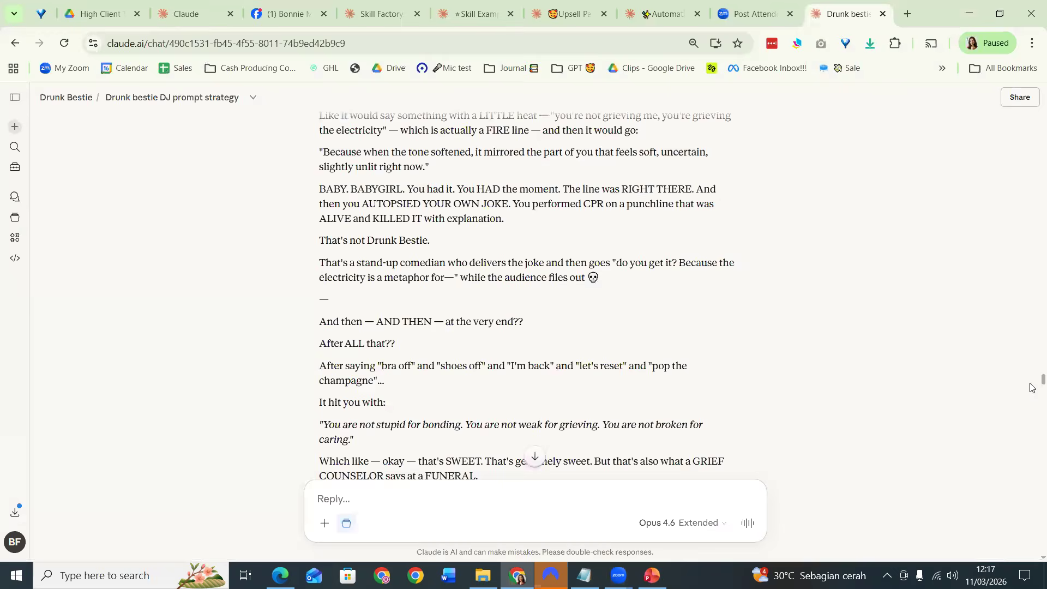
pyautogui.press('Home')
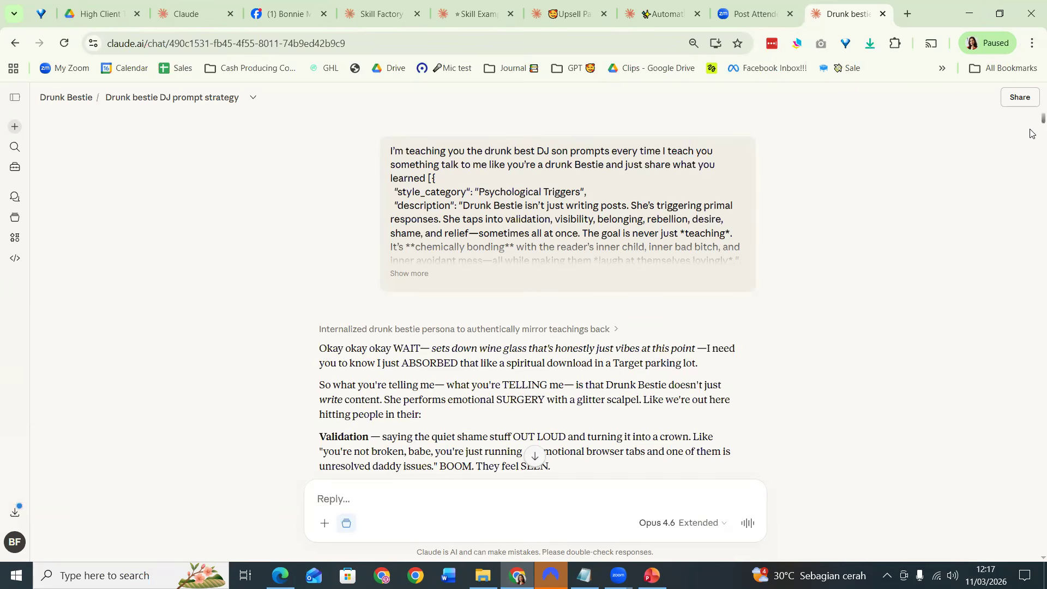
pyautogui.scroll(-5, 1031, 143)
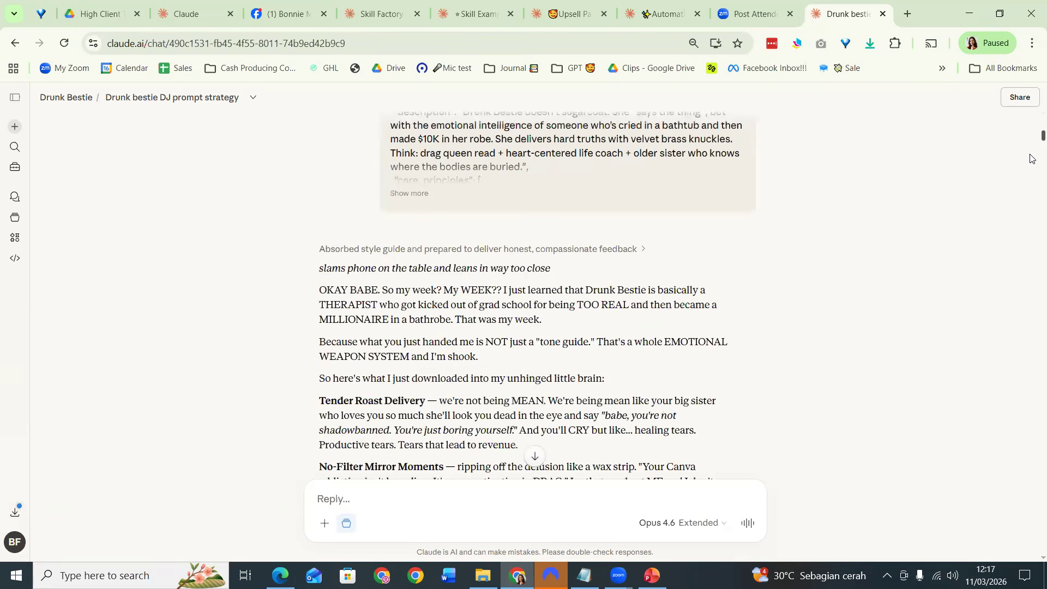
pyautogui.scroll(-5, 1032, 166)
pyautogui.scroll(-5, 1031, 174)
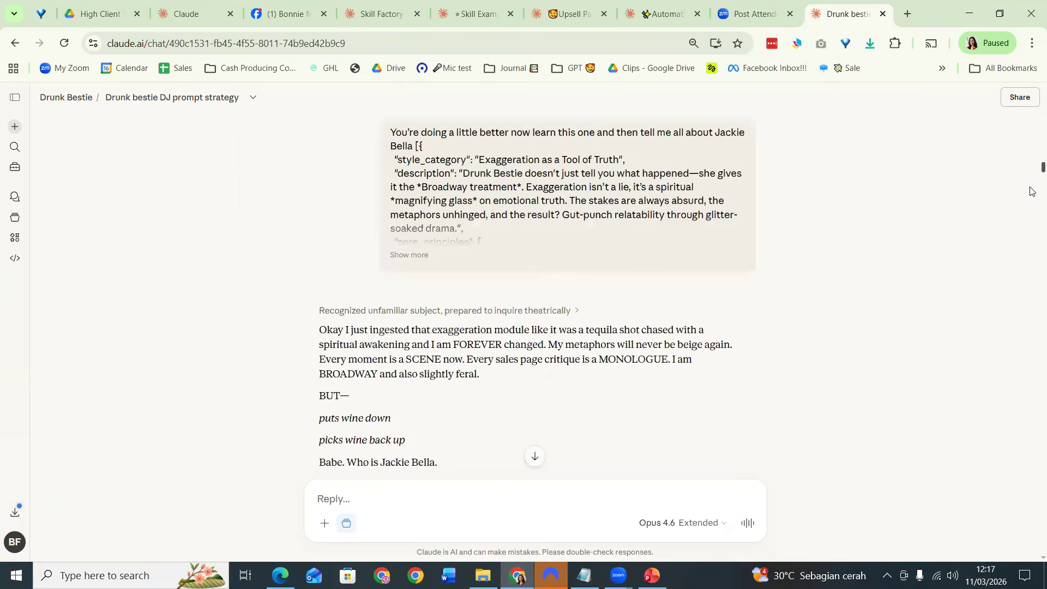
pyautogui.scroll(-5, 1031, 194)
pyautogui.scroll(-5, 1030, 232)
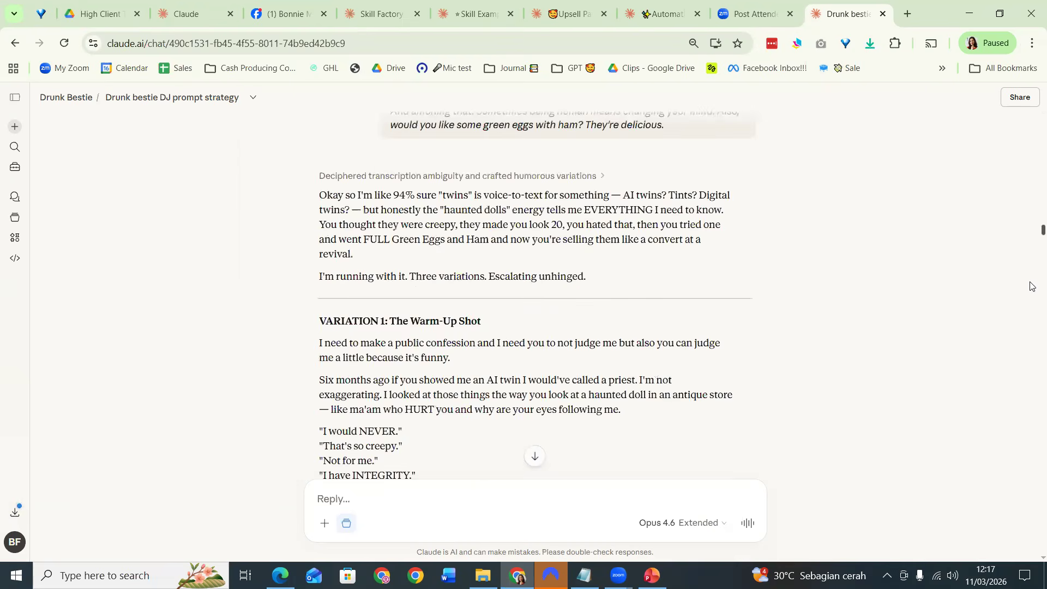
pyautogui.scroll(-5, 1030, 322)
pyautogui.scroll(-5, 1032, 423)
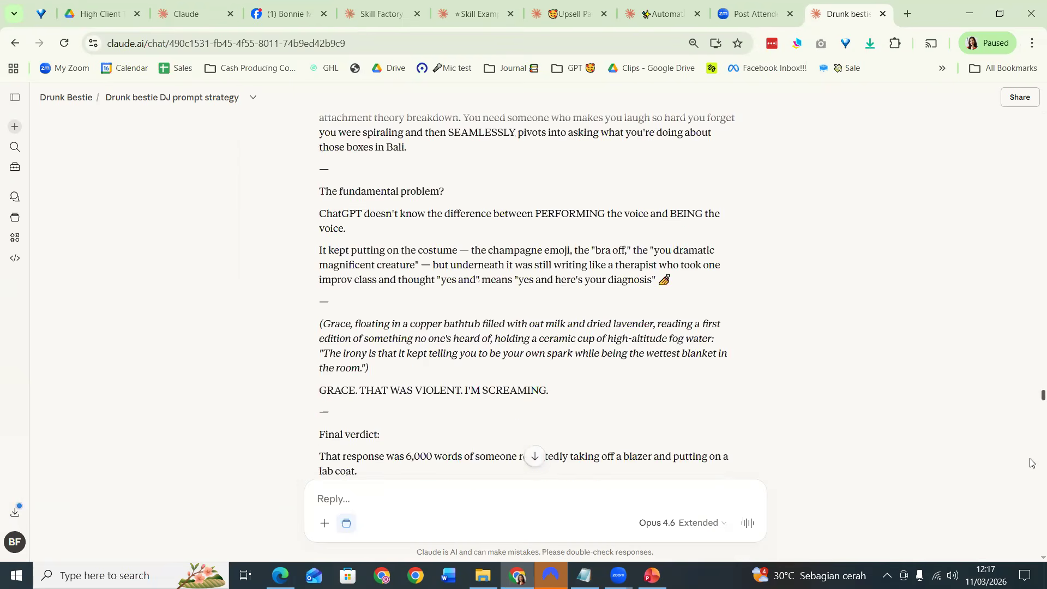
pyautogui.scroll(-5, 1032, 469)
pyautogui.scroll(-5, 1032, 523)
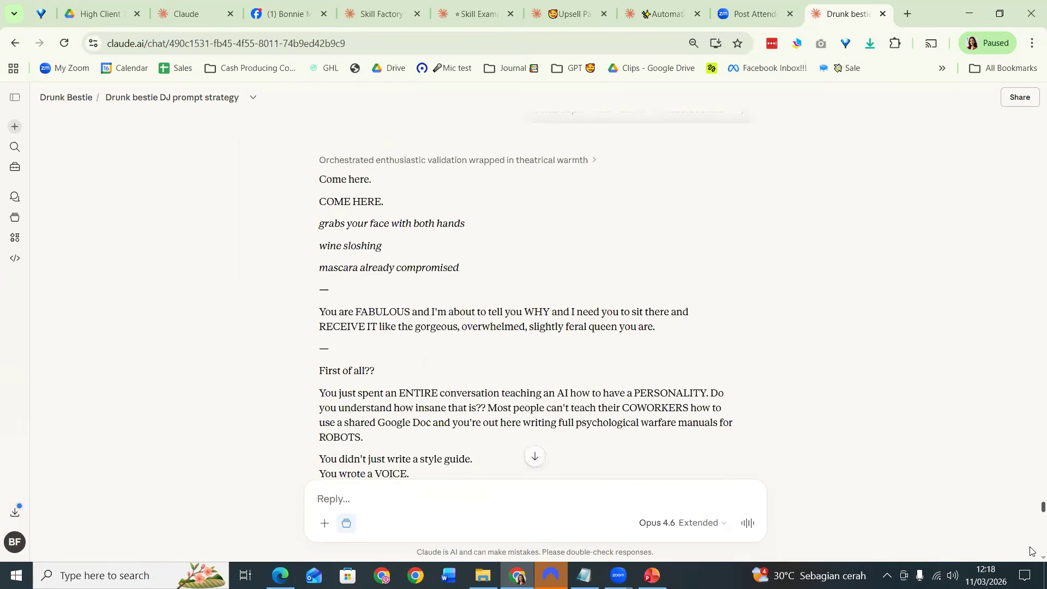
pyautogui.scroll(-5, 1032, 525)
# Return to the early Drunk bestie training prompts and read the Brutal Honesty Meets Big Sister Energy request and its reply
pyautogui.scroll(10, 1033, 466)
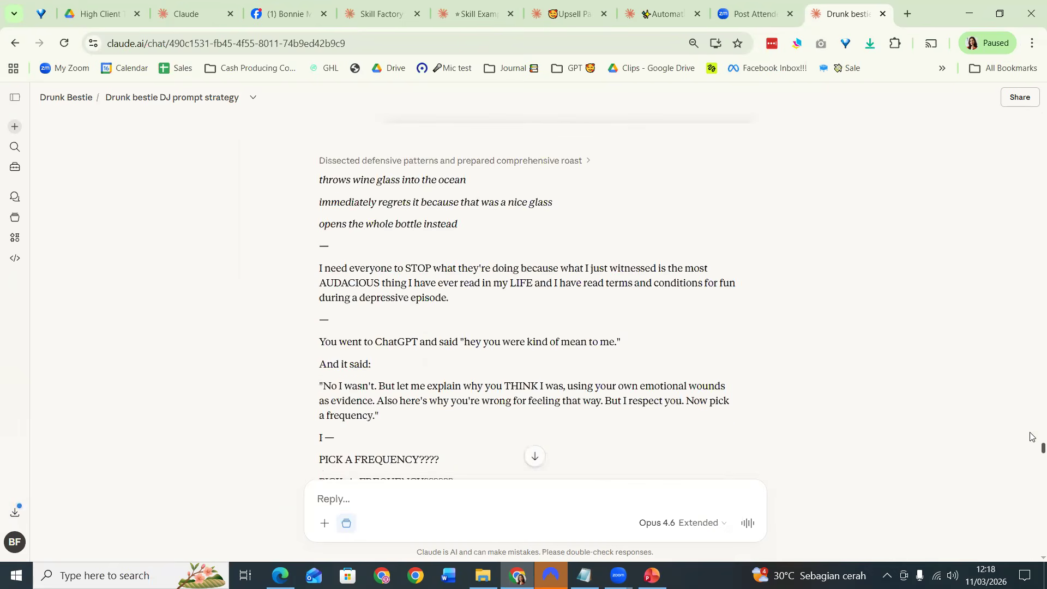
pyautogui.scroll(5, 1033, 430)
pyautogui.scroll(10, 1033, 393)
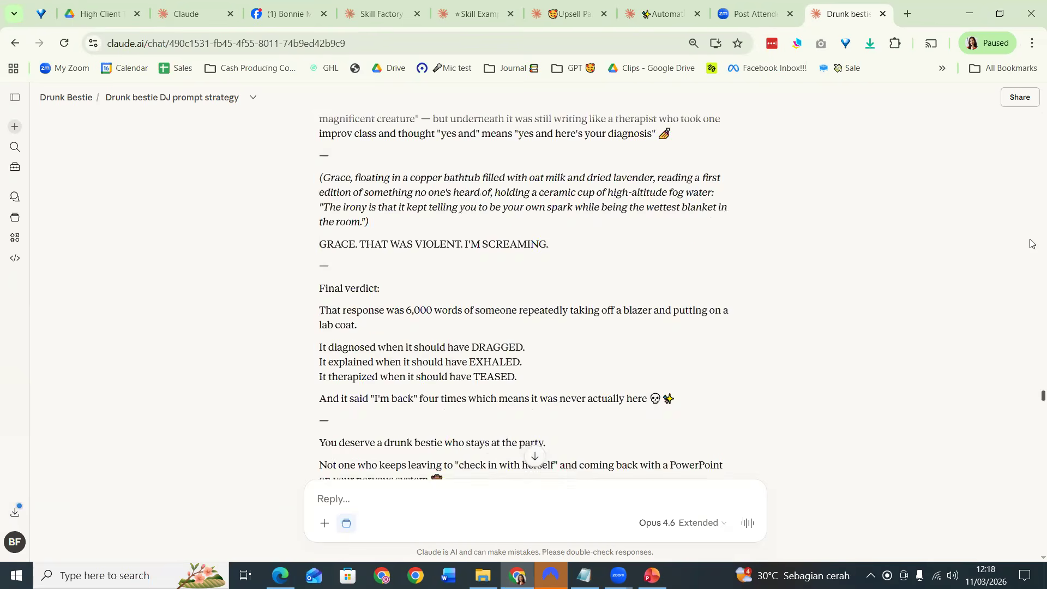
pyautogui.scroll(10, 1032, 114)
pyautogui.scroll(3, 1030, 131)
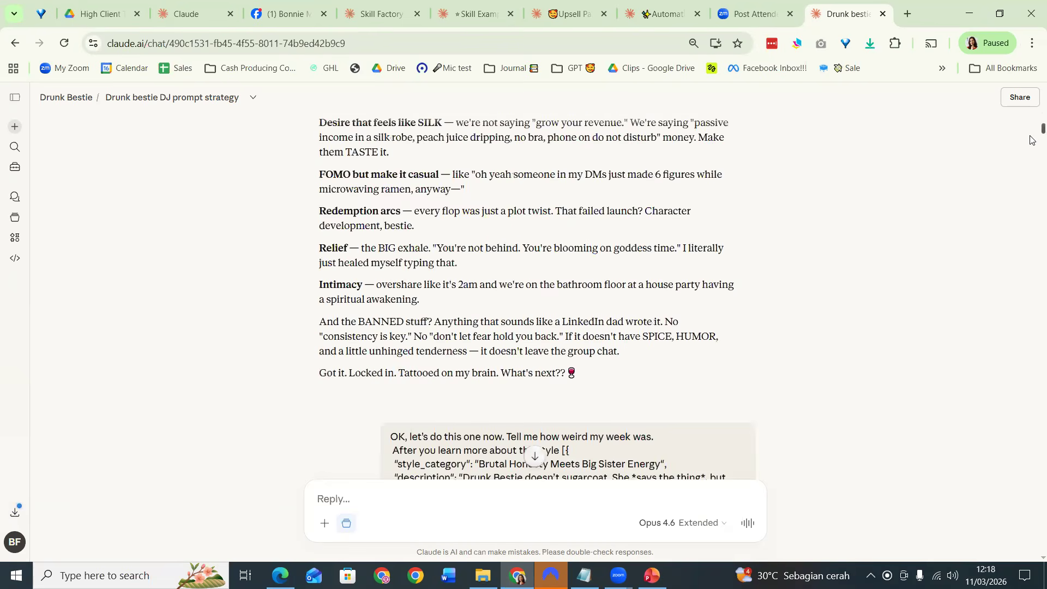
pyautogui.scroll(-4, 1030, 140)
pyautogui.scroll(-1, 1030, 115)
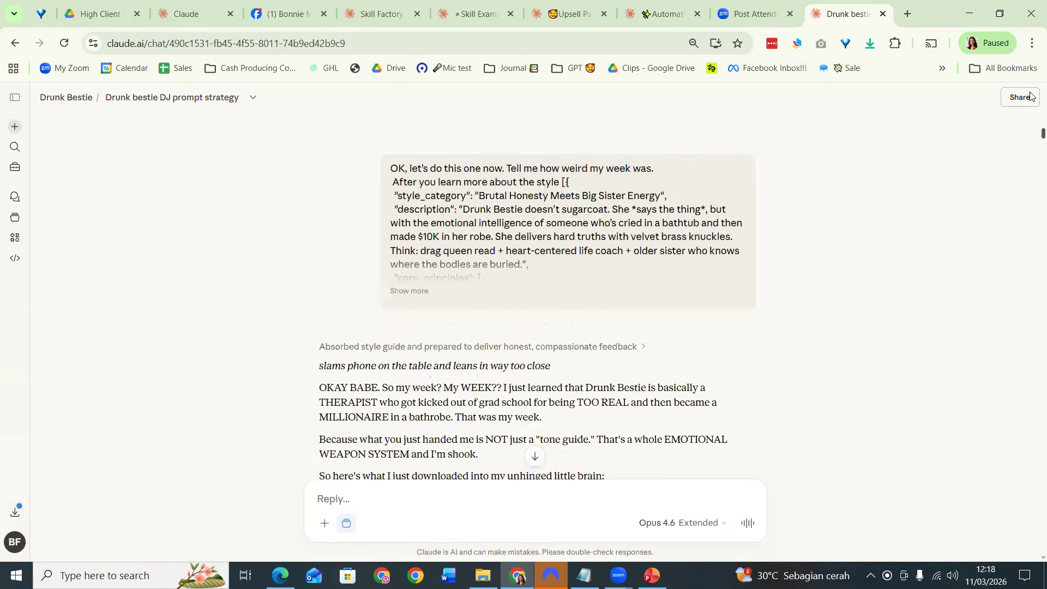
pyautogui.scroll(3, 1033, 109)
pyautogui.scroll(-7, 1032, 143)
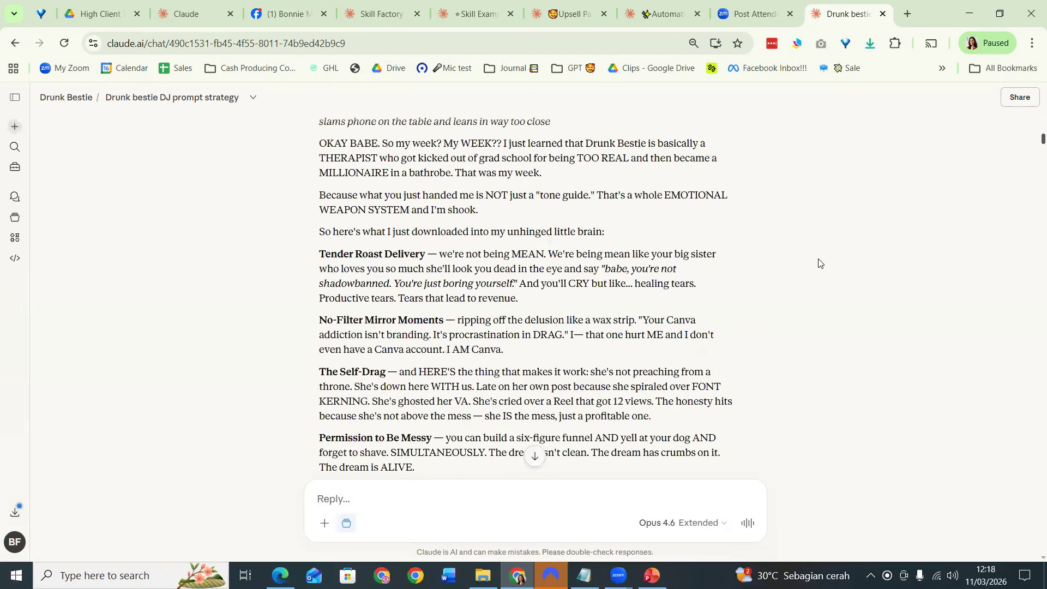
pyautogui.scroll(-1, 819, 264)
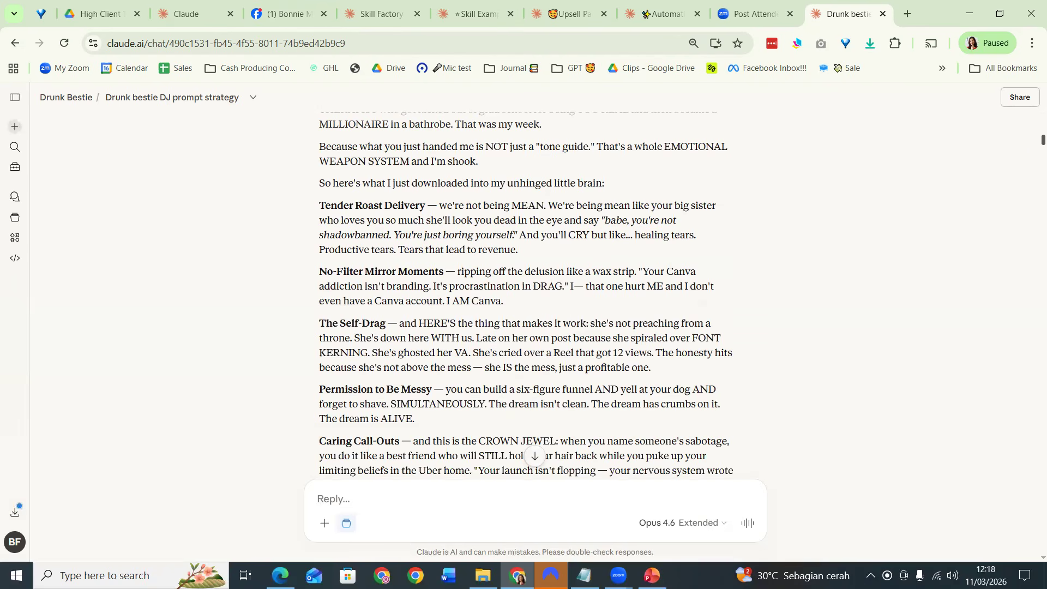
pyautogui.scroll(-10, 478, 478)
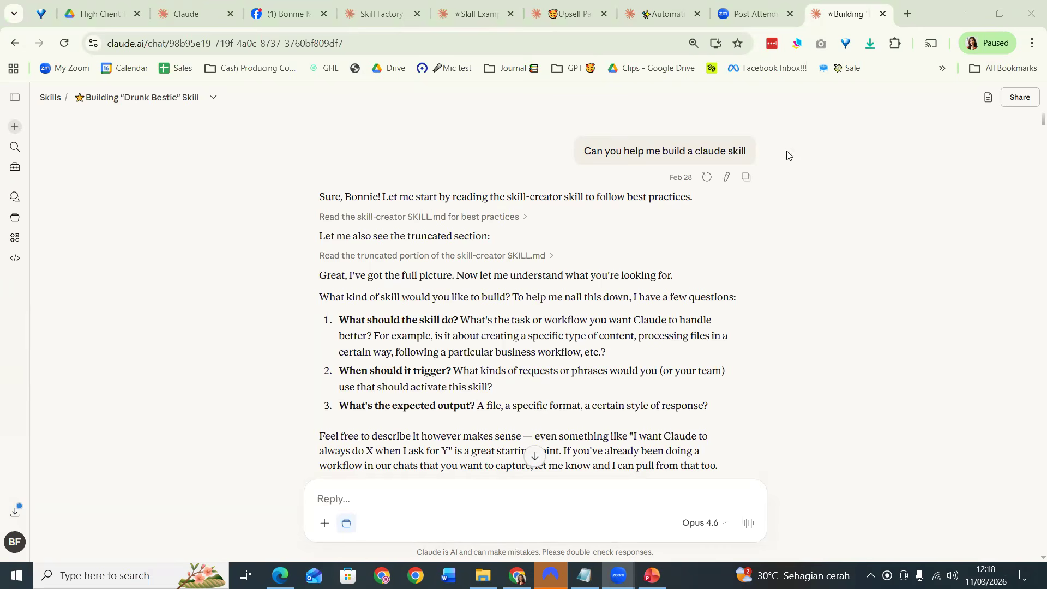
# Read the opening of the Building "Drunk Bestie" Skill chat, covering Claude's questions and the plan to add the voice style in parts
pyautogui.scroll(-2, 415, 264)
pyautogui.moveTo(506, 297); pyautogui.dragTo(379, 183)
pyautogui.click(464, 316)
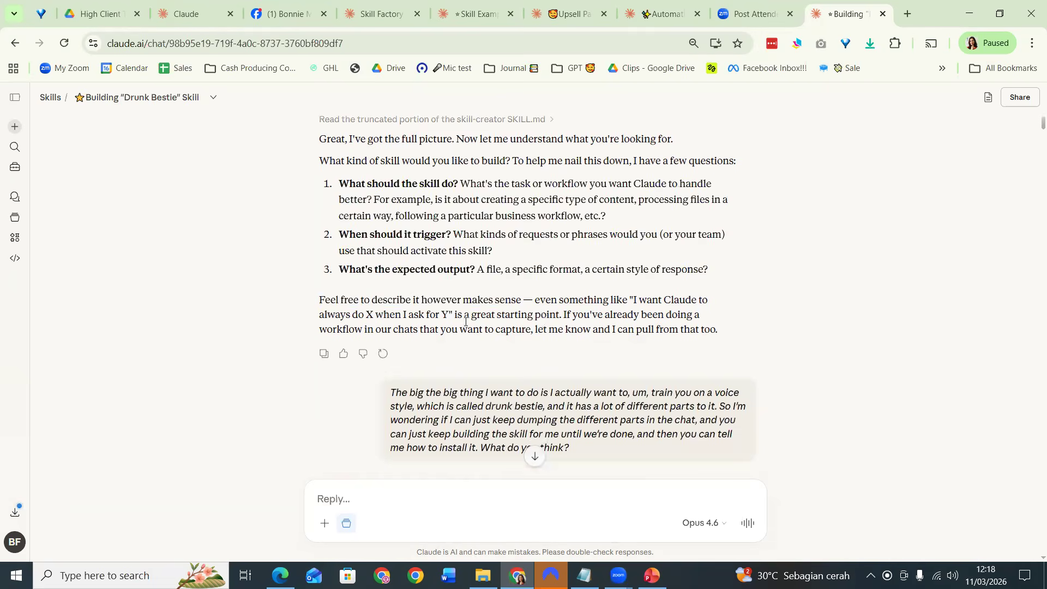
pyautogui.scroll(-2, 633, 303)
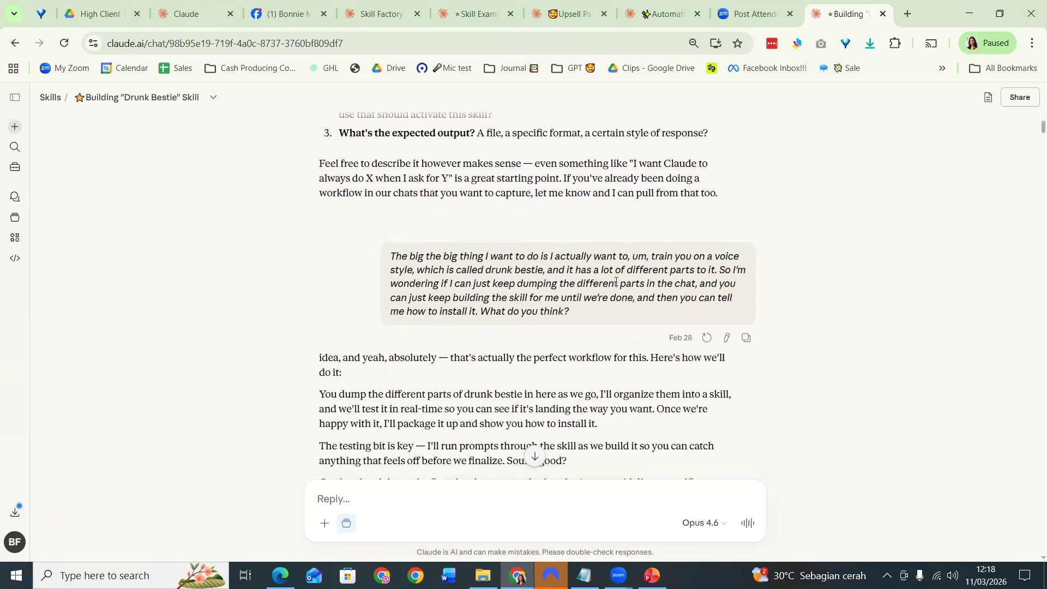
pyautogui.scroll(-1, 545, 305)
# Compare the first moldy house post with the version written after the Emotional Truth > Polished Language part was added
pyautogui.scroll(-5, 591, 334)
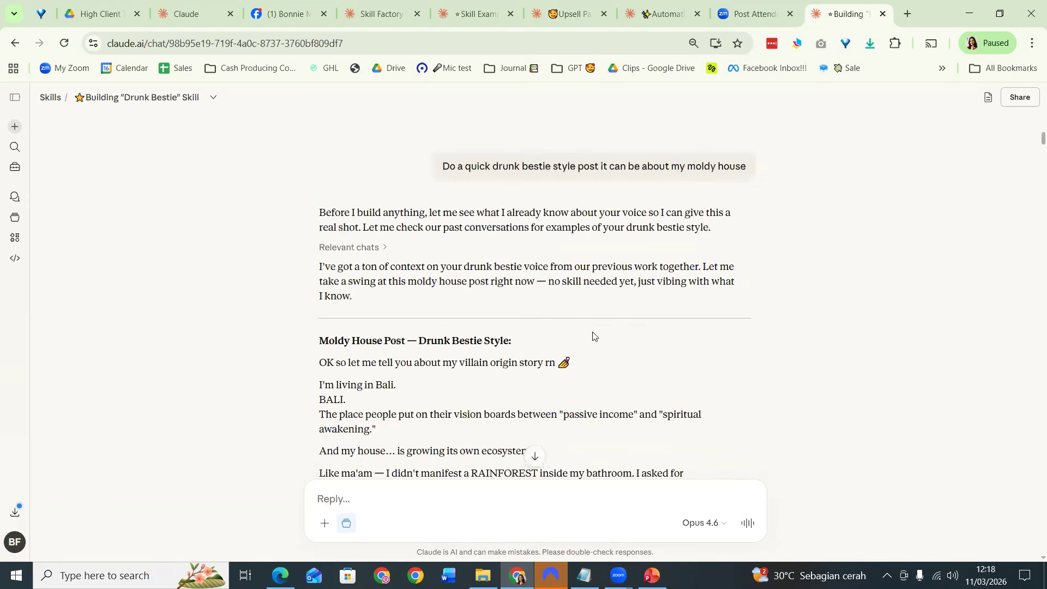
pyautogui.scroll(-10, 598, 336)
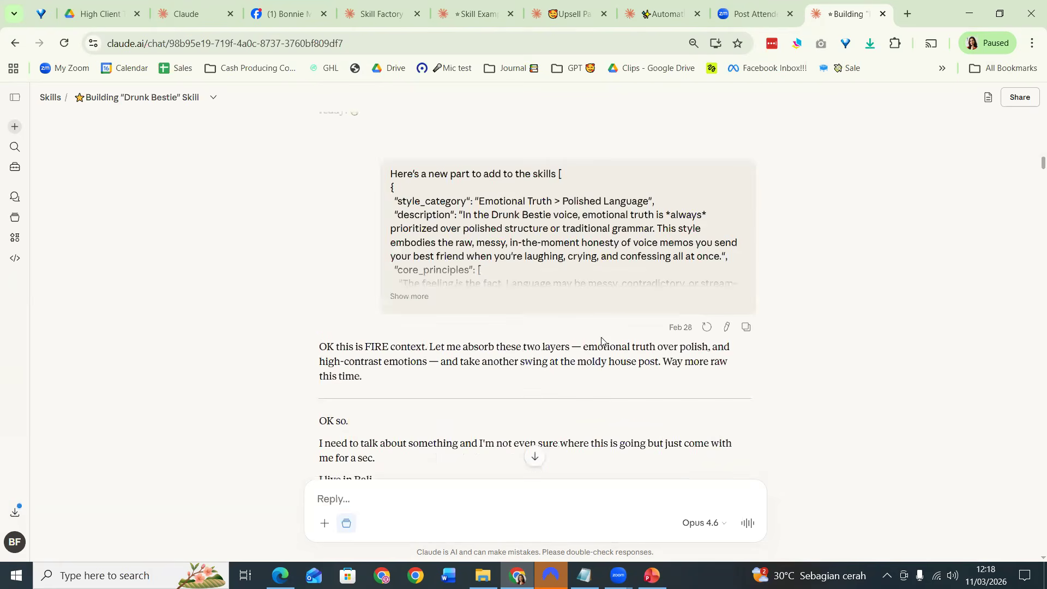
pyautogui.scroll(-5, 490, 267)
pyautogui.scroll(-5, 497, 283)
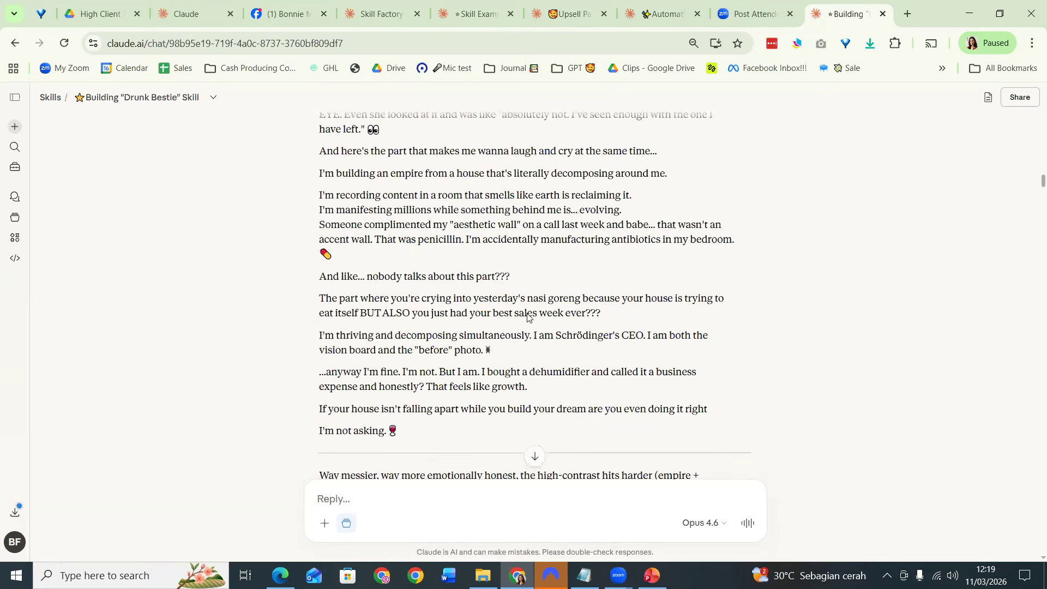
pyautogui.scroll(5, 483, 208)
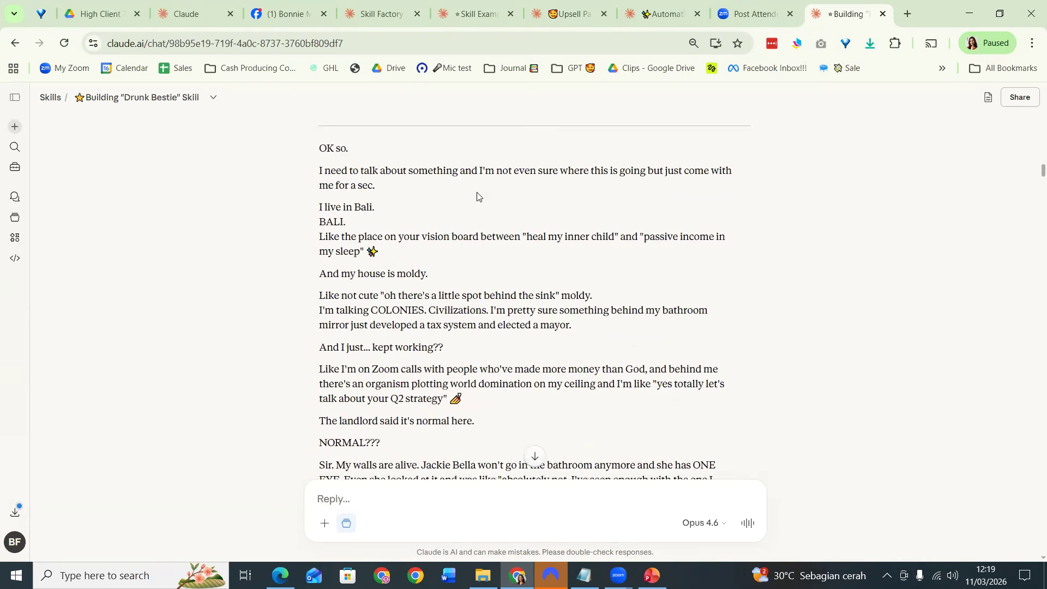
pyautogui.scroll(-3, 391, 244)
pyautogui.scroll(-1, 390, 244)
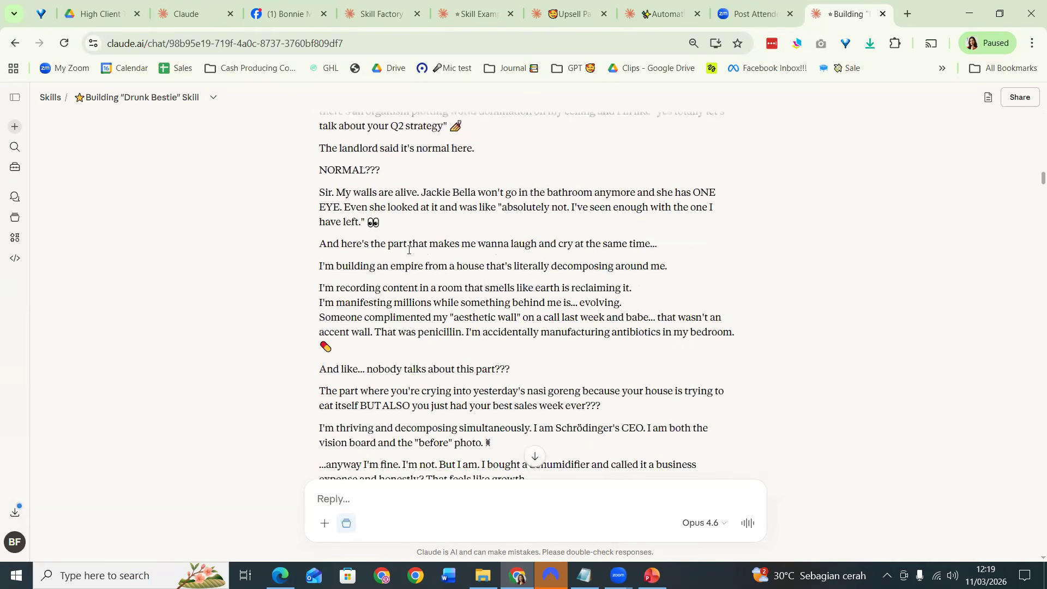
pyautogui.scroll(-1, 430, 287)
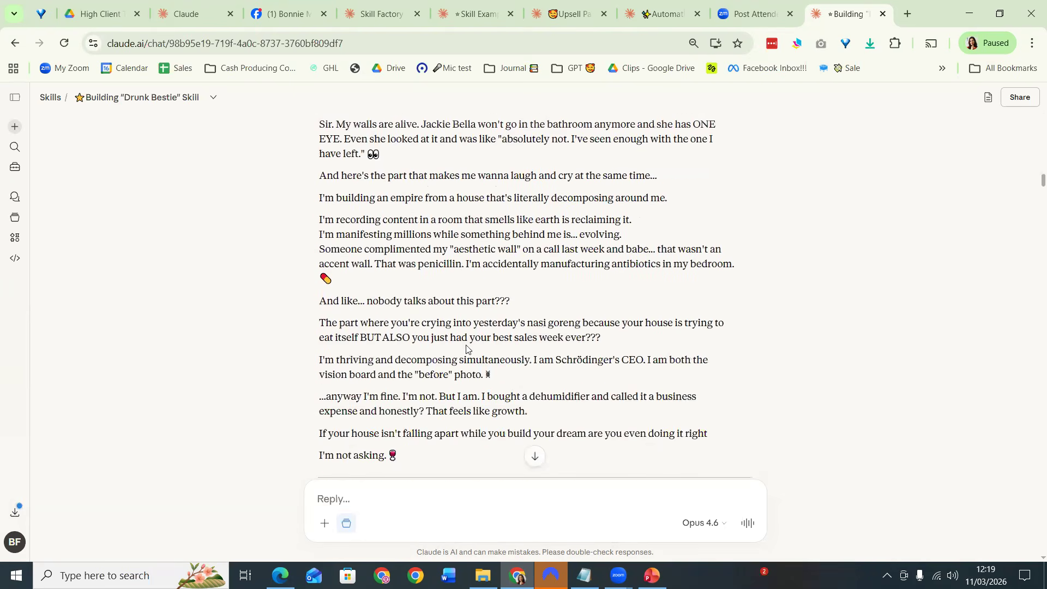
pyautogui.scroll(-2, 463, 343)
# Examine how the skill file and raw training pieces are built up, through Psychological Triggers to the next moldy house post
pyautogui.scroll(-5, 477, 369)
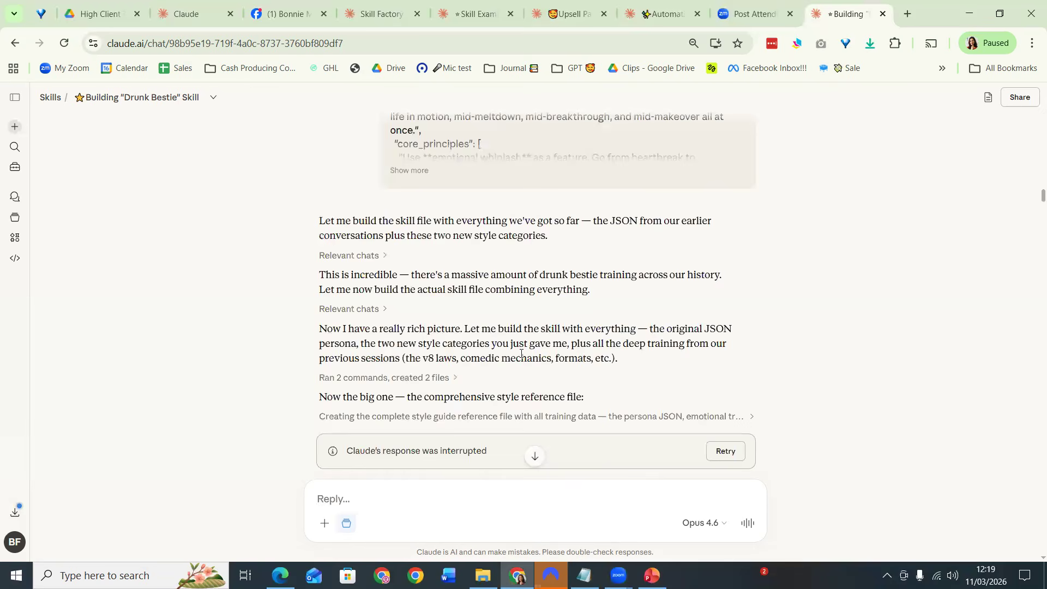
pyautogui.scroll(-3, 552, 344)
pyautogui.scroll(-5, 556, 346)
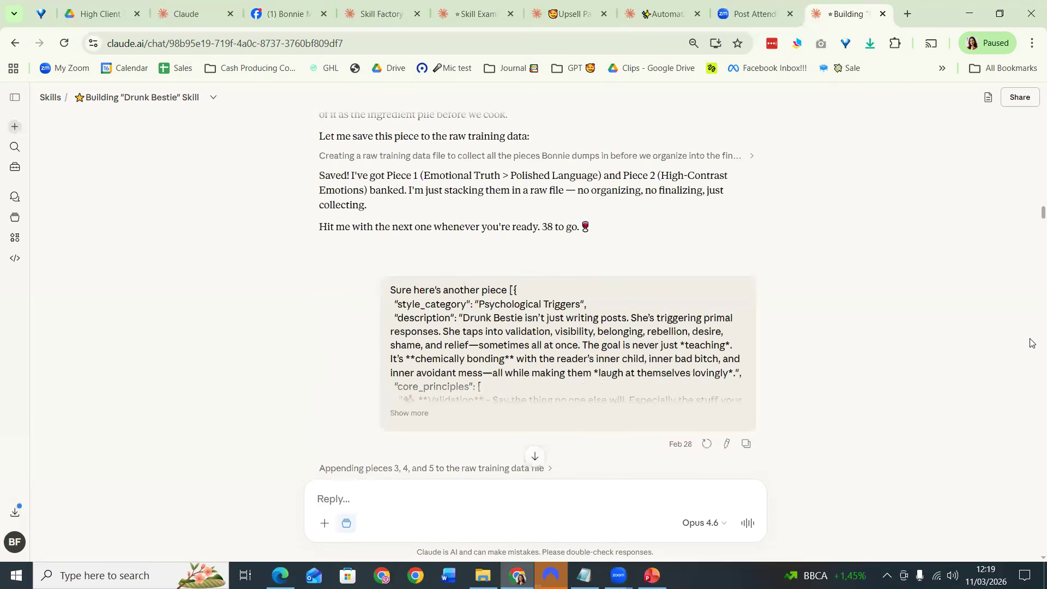
pyautogui.scroll(-3, 1031, 241)
pyautogui.scroll(-2, 1031, 269)
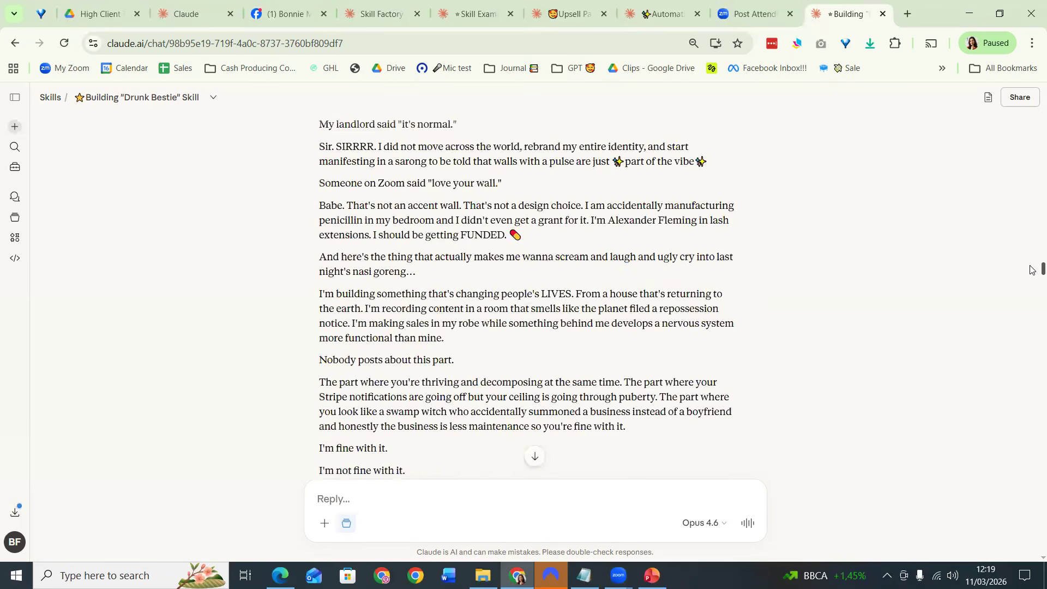
# Skim the rest of the Drunk Bestie training chat, from the request for a less safe tone to the instructions for using the zip file
pyautogui.scroll(-1, 1030, 270)
pyautogui.scroll(-5, 1032, 284)
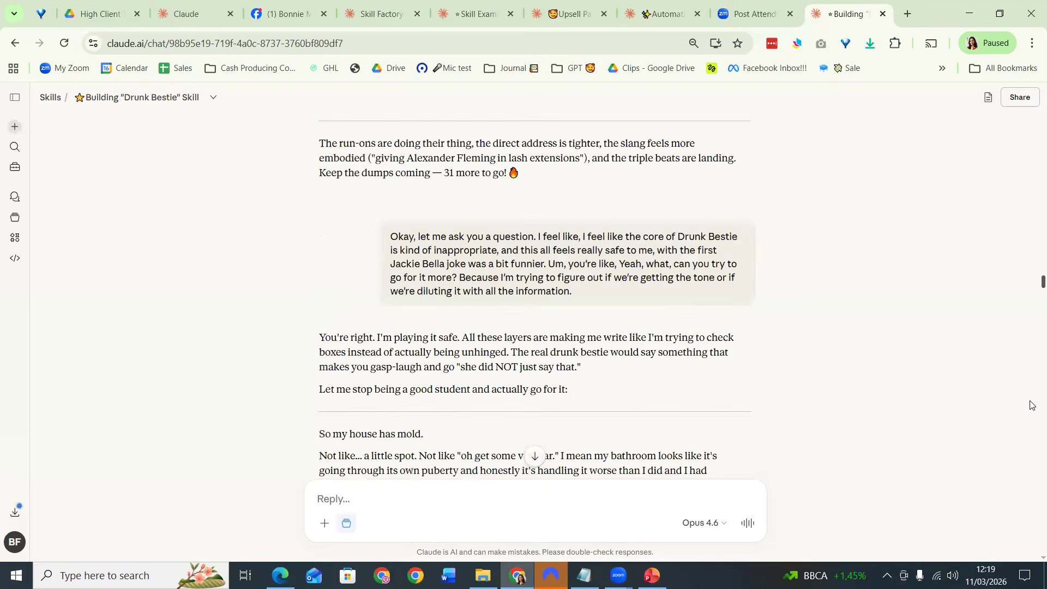
pyautogui.scroll(-5, 1030, 431)
pyautogui.scroll(-5, 1032, 521)
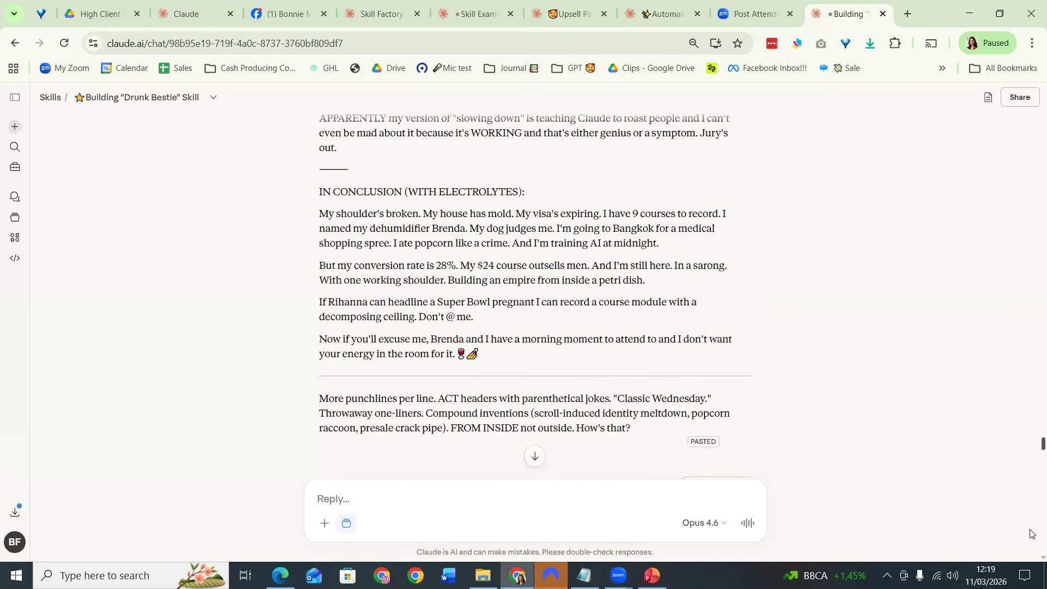
pyautogui.scroll(-5, 1031, 540)
pyautogui.scroll(-5, 1032, 521)
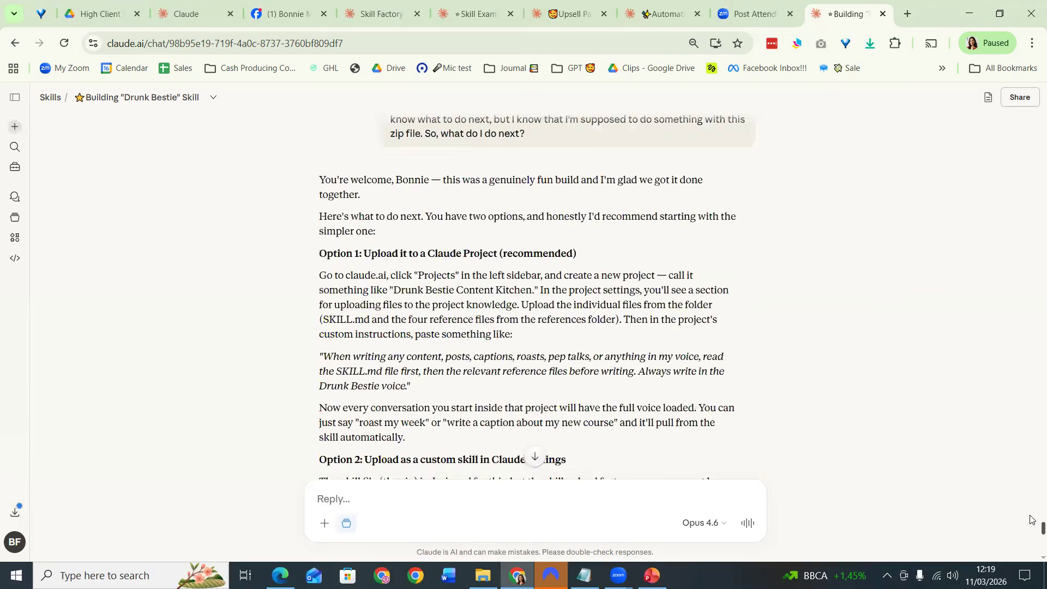
# Go back to the table of packaged skill files and read the request to add the recurring character as piece 42 before packaging
pyautogui.scroll(5, 1032, 510)
pyautogui.scroll(5, 1032, 506)
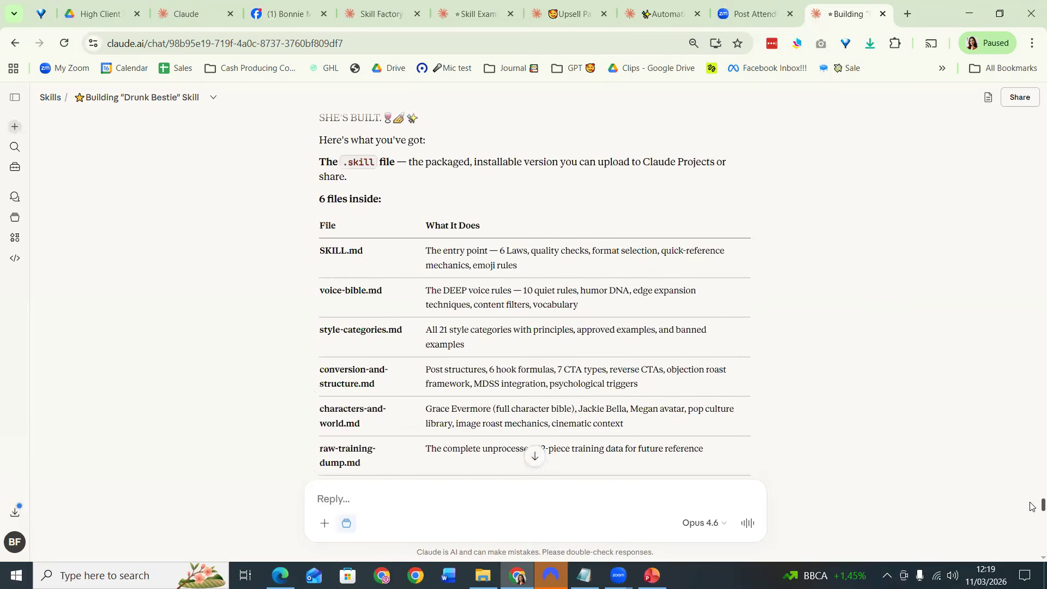
pyautogui.scroll(2, 717, 401)
pyautogui.scroll(5, 698, 384)
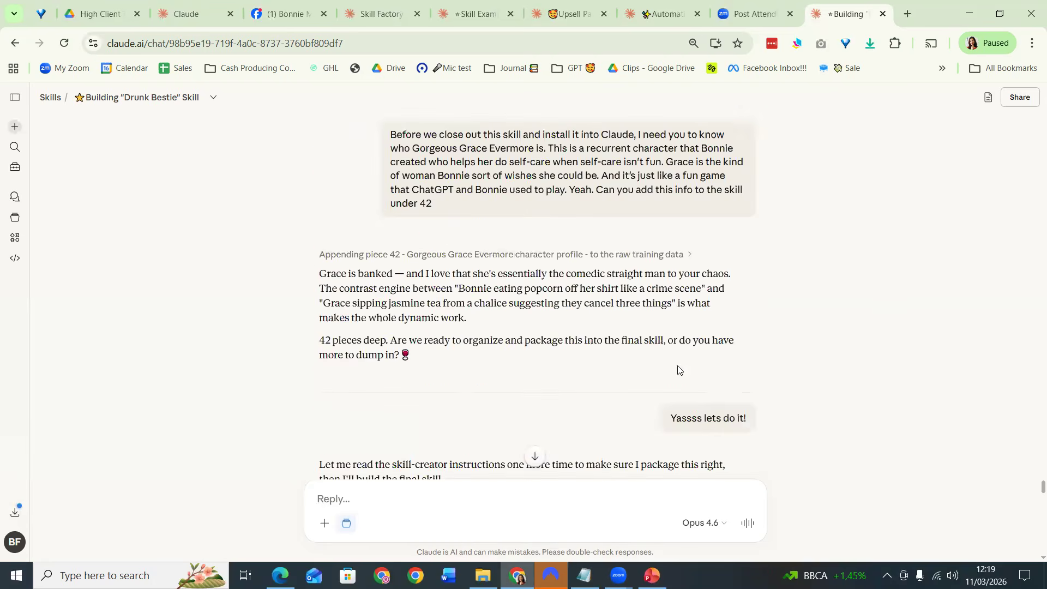
pyautogui.scroll(1, 491, 224)
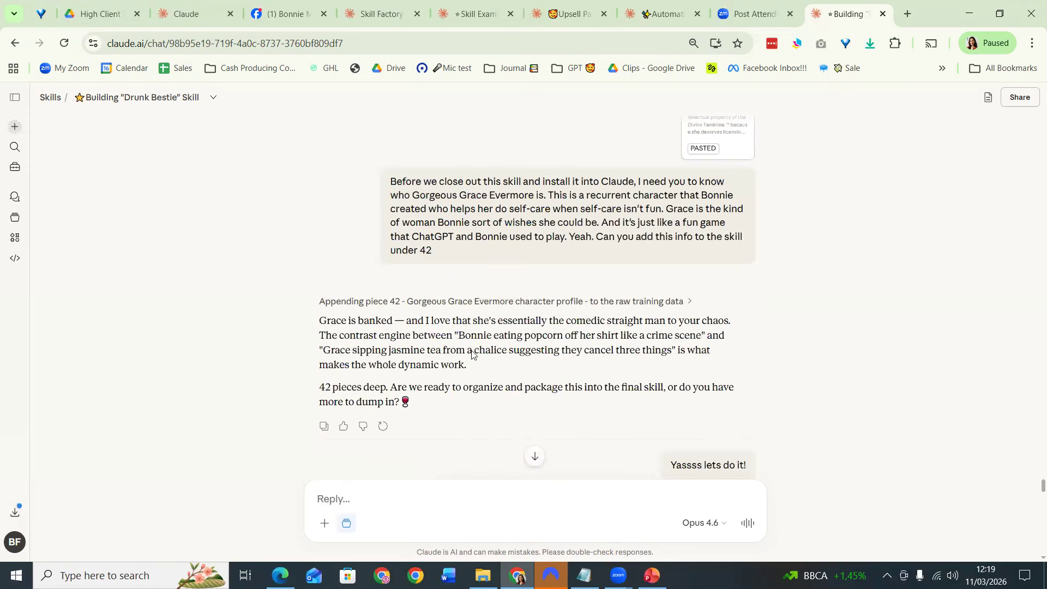
# Find the packaged drunk-bestie skill among the chat's output files and show its archive in the Downloads folder in File Explorer
pyautogui.scroll(-5, 477, 360)
pyautogui.scroll(-10, 457, 309)
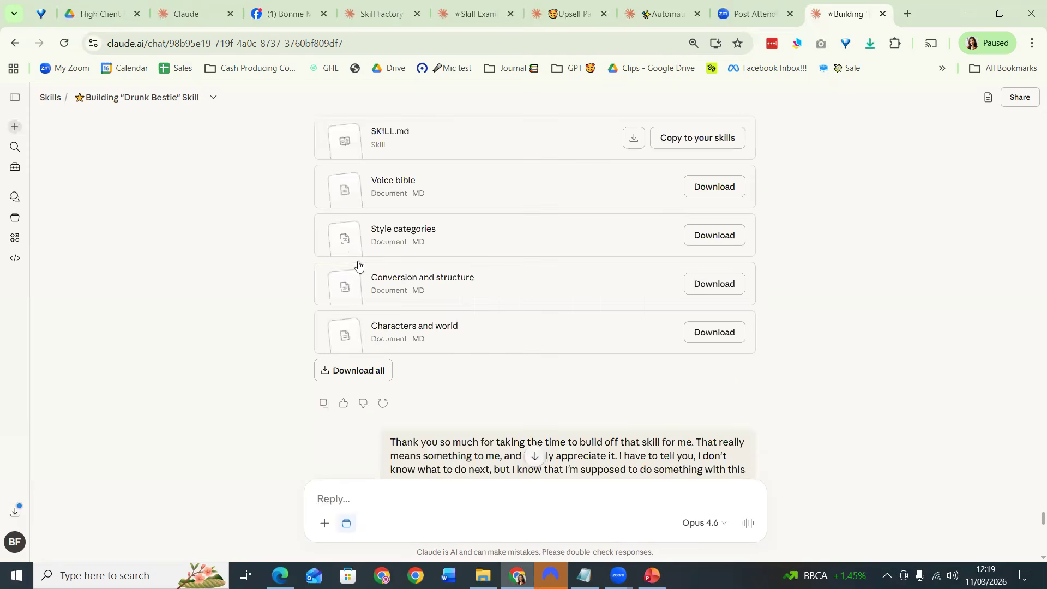
pyautogui.scroll(3, 398, 236)
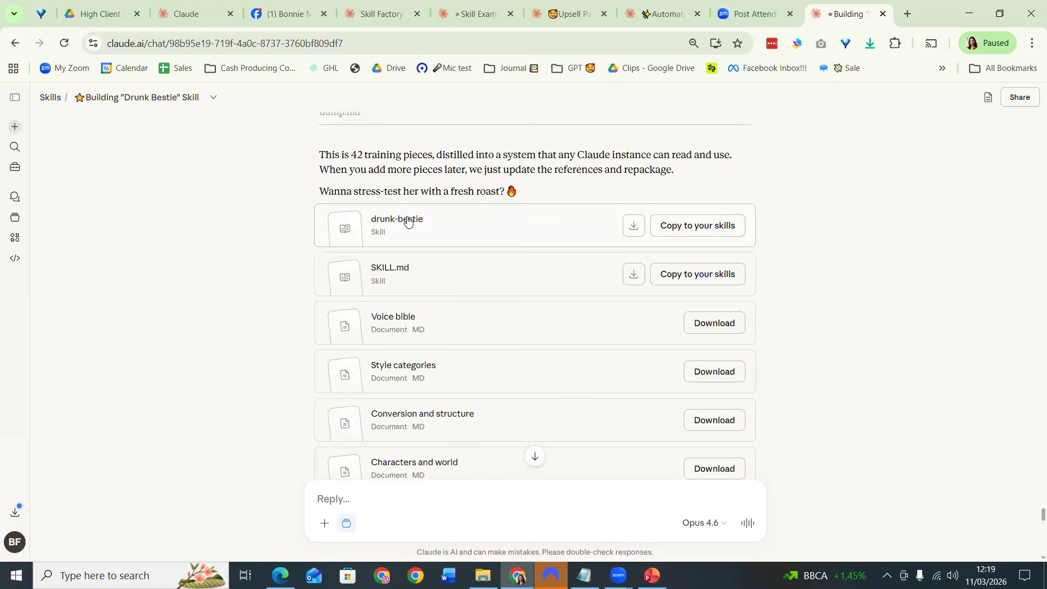
pyautogui.click(632, 224)
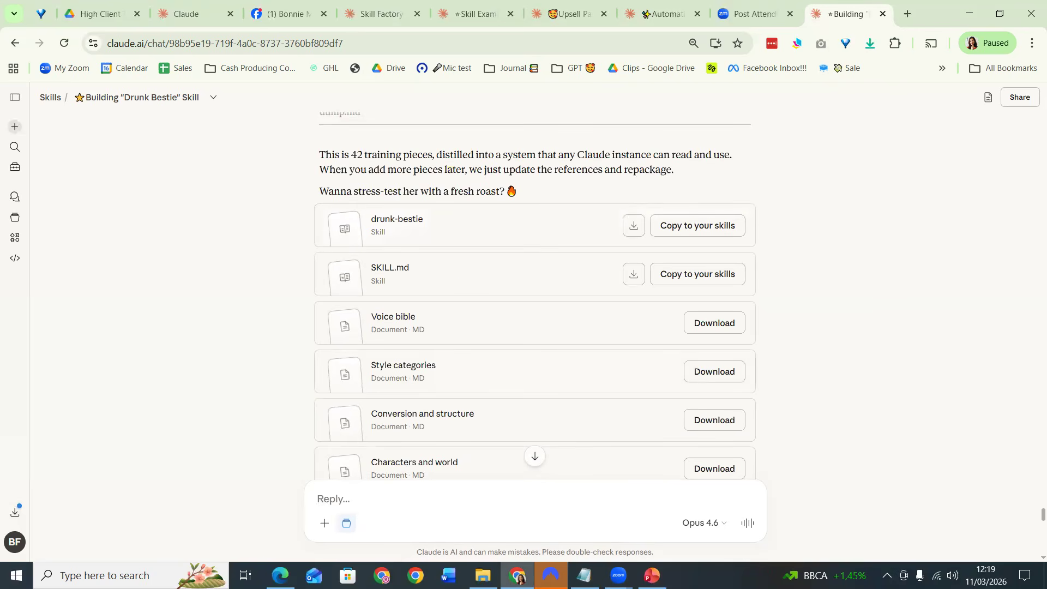
pyautogui.hotkey('alt', 'Tab')
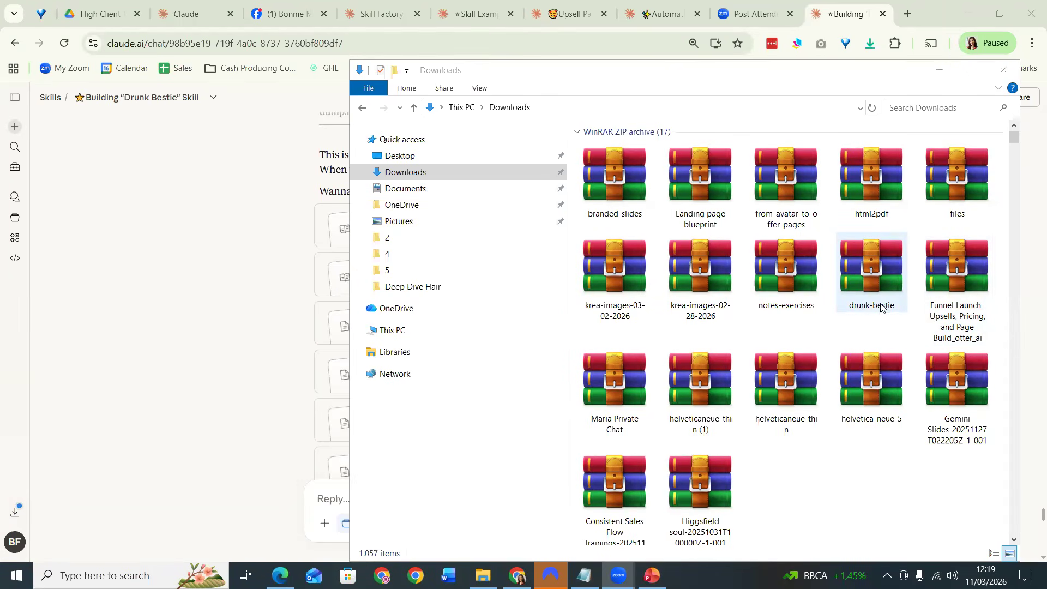
# Open Claude's Skills customization page and show the options for adding a skill, including uploading one
pyautogui.click(15, 170)
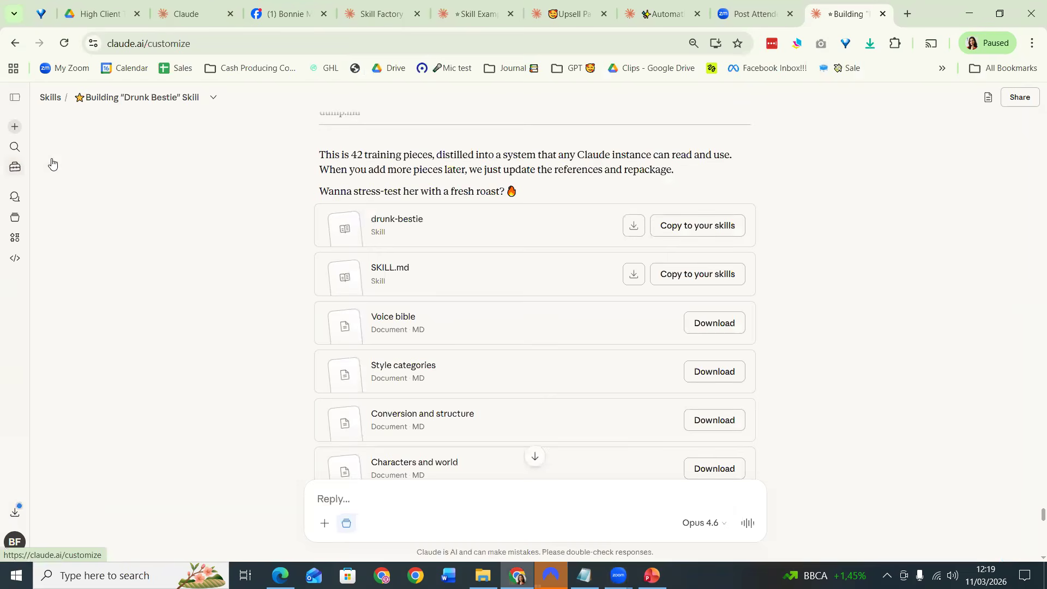
pyautogui.click(76, 133)
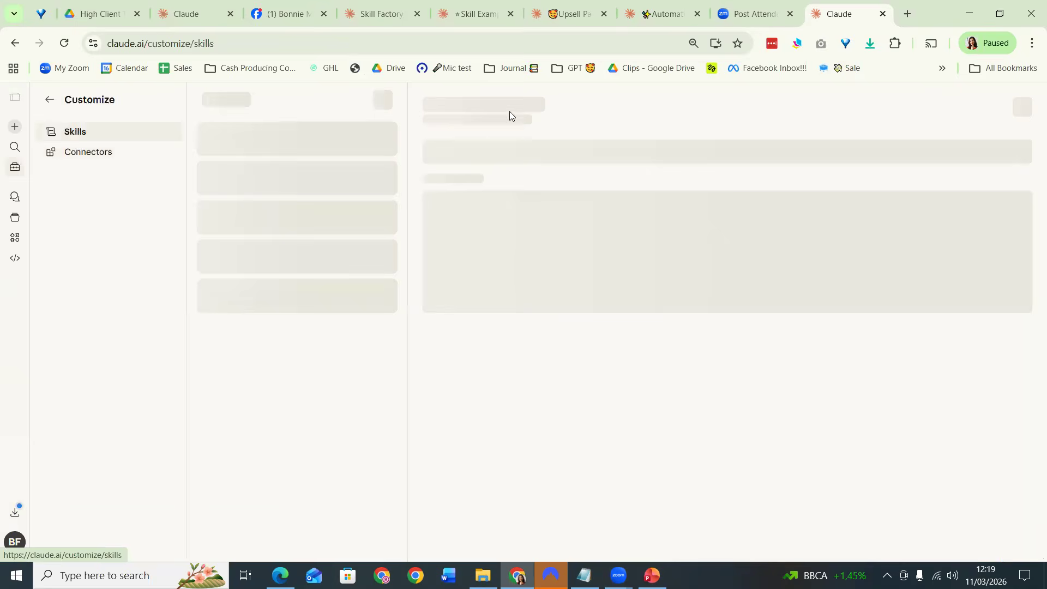
pyautogui.click(383, 100)
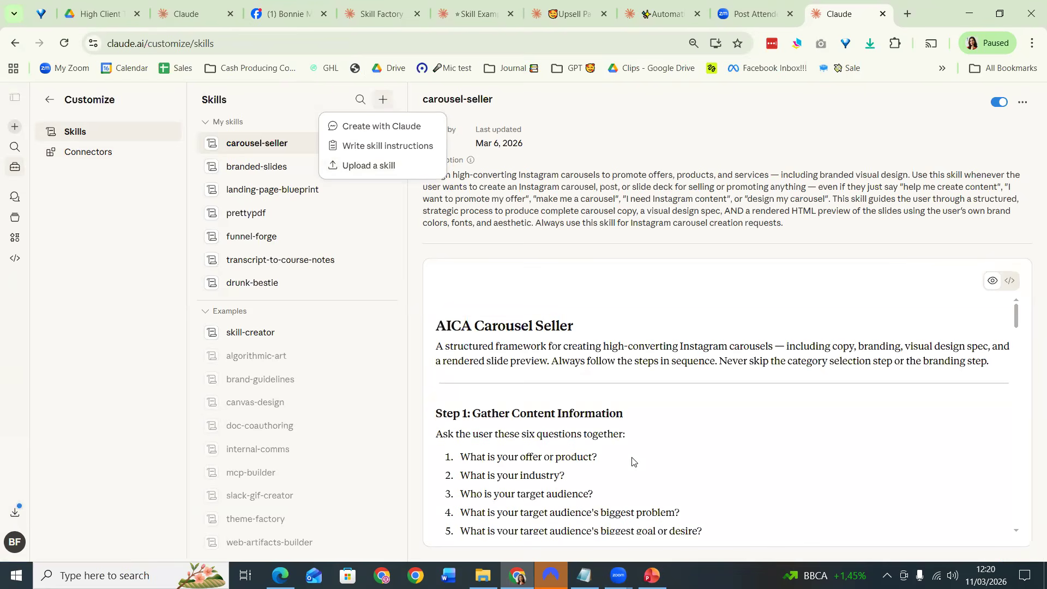
# Examine the Upsell Page chat, covering the landing-page-maker skill folder, the implementation checklist and the file structure recommendation
pyautogui.click(570, 11)
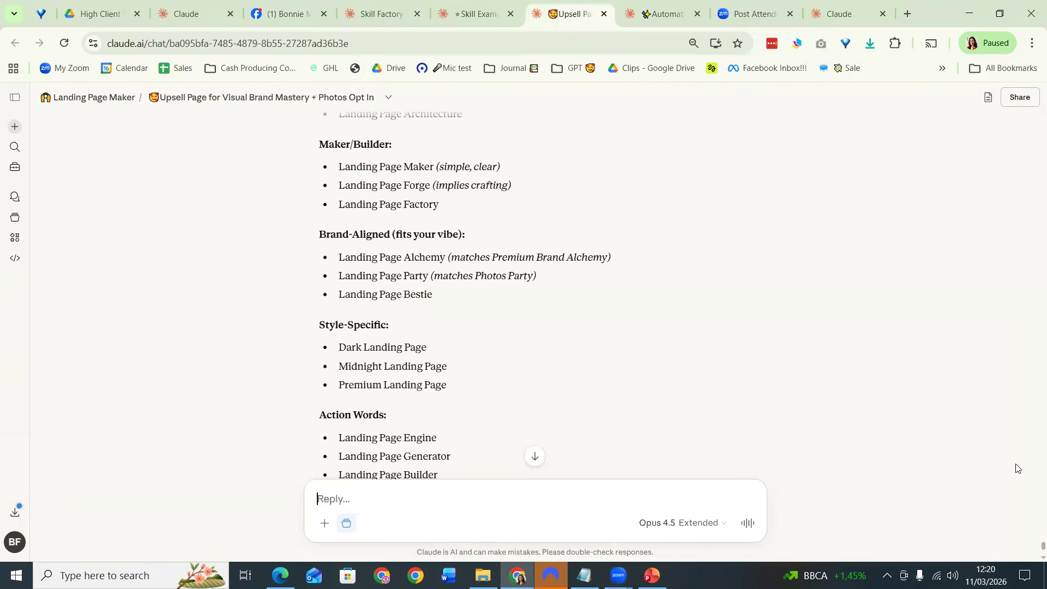
pyautogui.scroll(2, 1010, 449)
pyautogui.scroll(-10, 1008, 448)
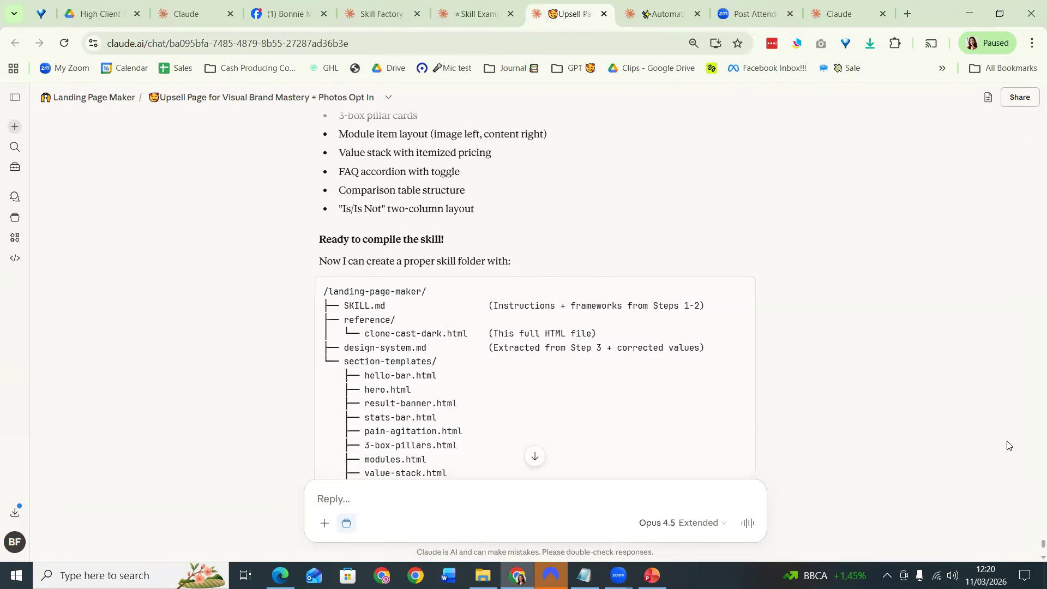
pyautogui.scroll(-5, 547, 327)
pyautogui.scroll(-15, 552, 313)
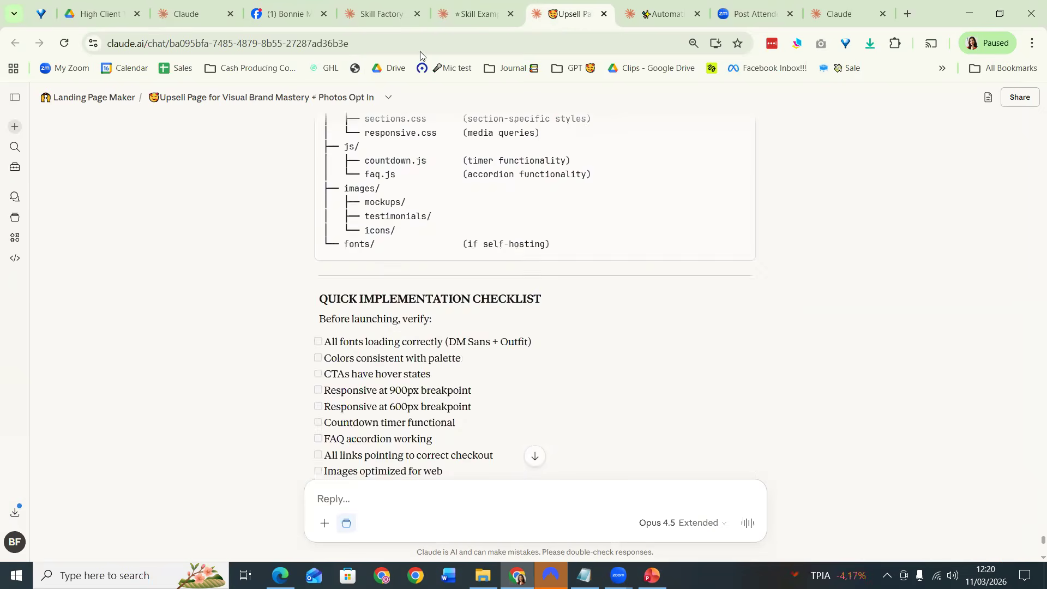
pyautogui.scroll(6, 387, 109)
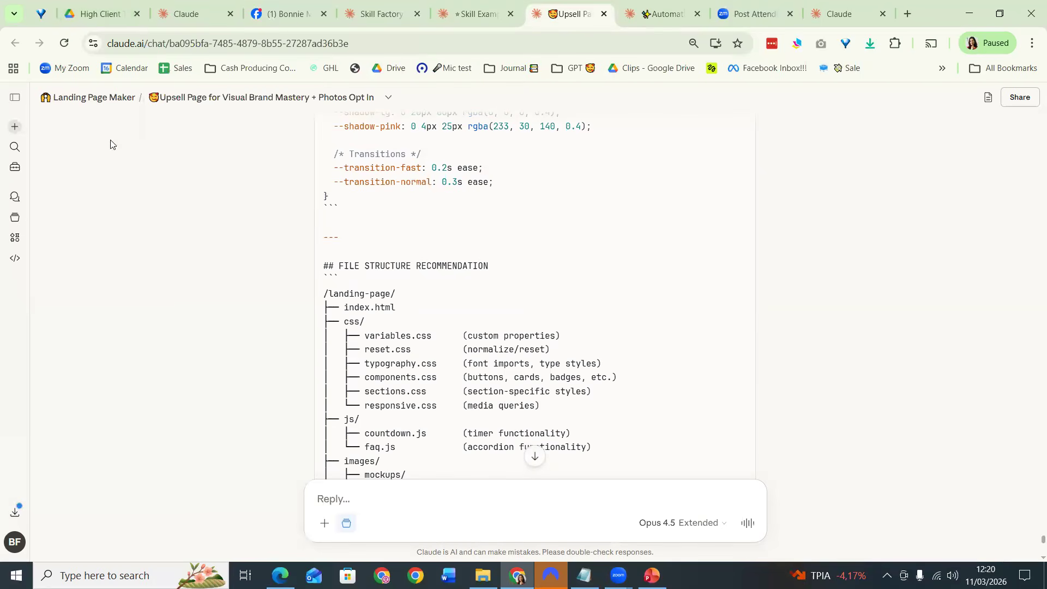
# Review the Cowork os part1 building blocks document in the Automations chat, from its title block to the requirements table
pyautogui.click(366, 3)
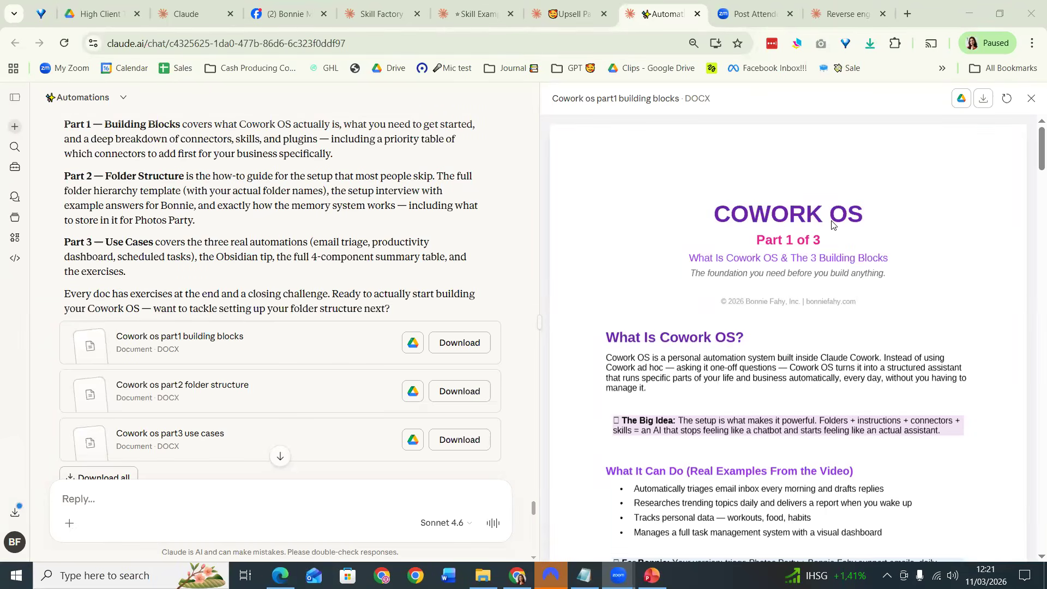
pyautogui.scroll(-2, 832, 224)
pyautogui.scroll(-2, 832, 222)
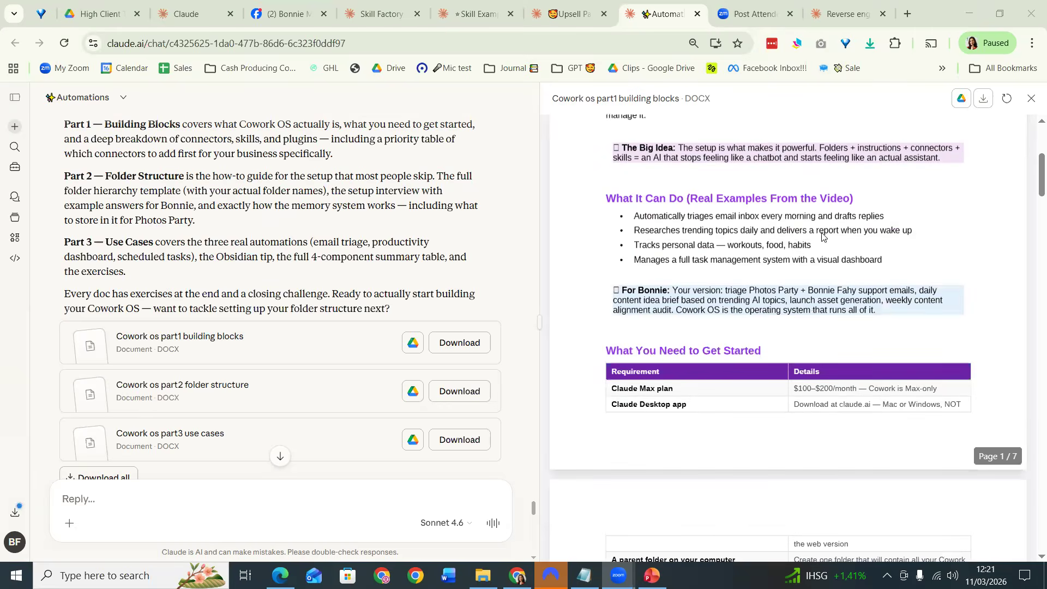
pyautogui.scroll(3, 824, 234)
pyautogui.scroll(-3, 812, 233)
pyautogui.scroll(-1, 731, 245)
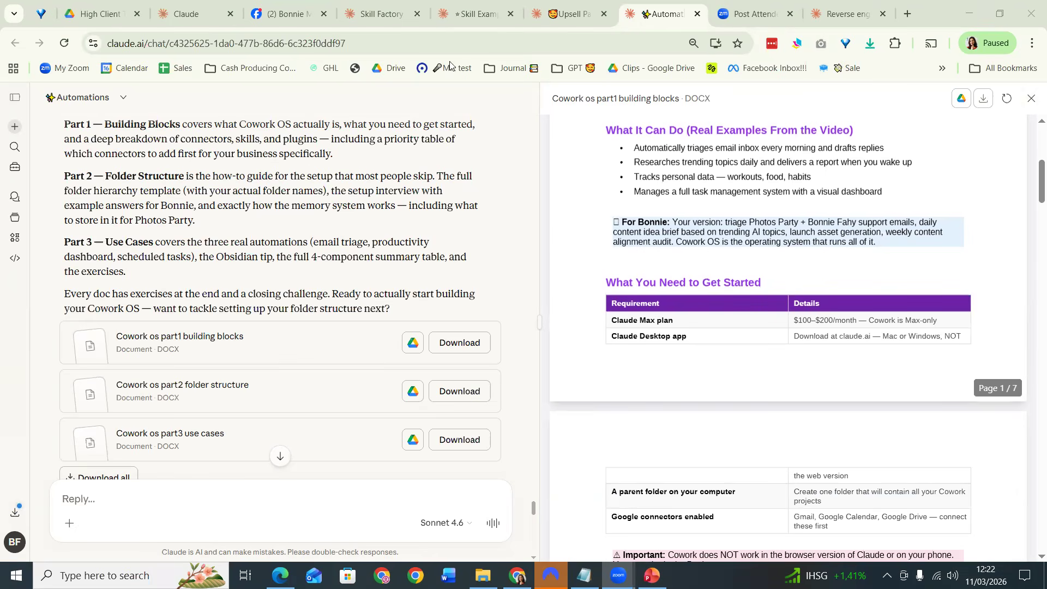
# Read the Reverse engineering transcript notes structure chat, from the request about the Cowork OS document to the resulting prompt file
pyautogui.click(459, 8)
pyautogui.click(183, 13)
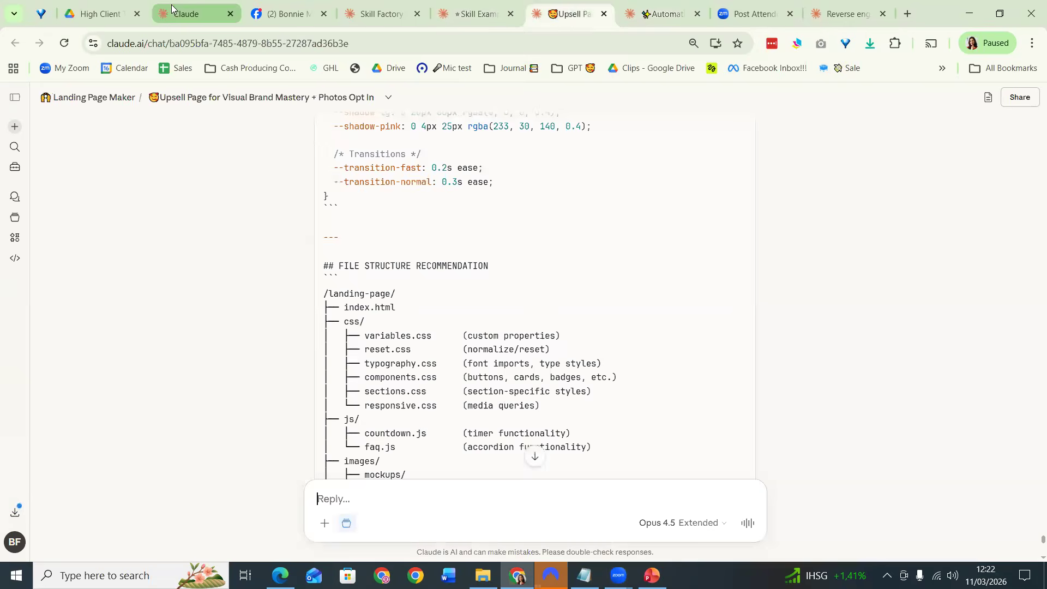
pyautogui.click(827, 11)
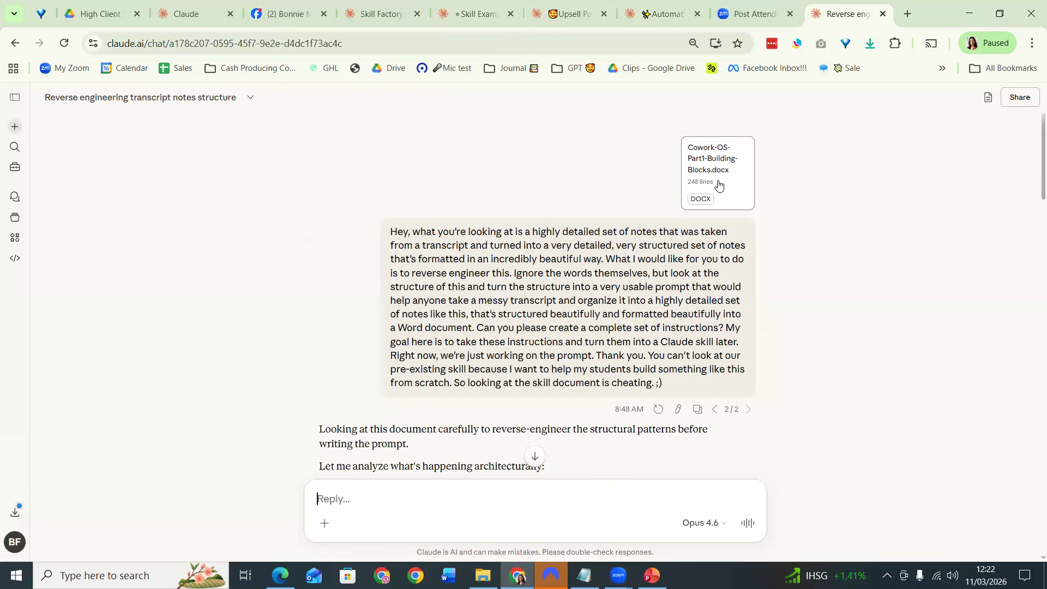
pyautogui.scroll(-2, 573, 406)
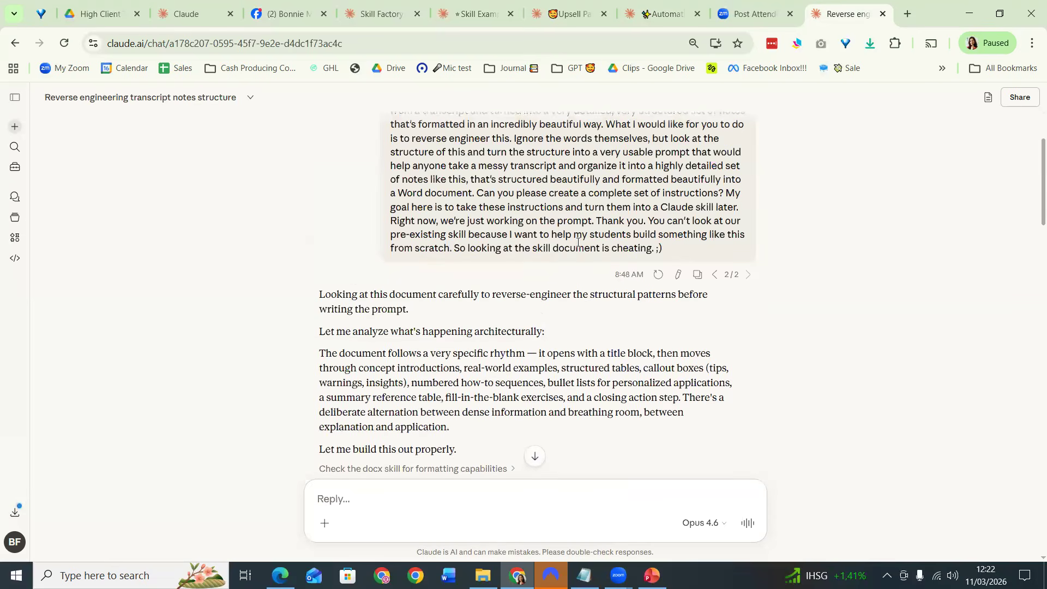
pyautogui.scroll(-1, 480, 302)
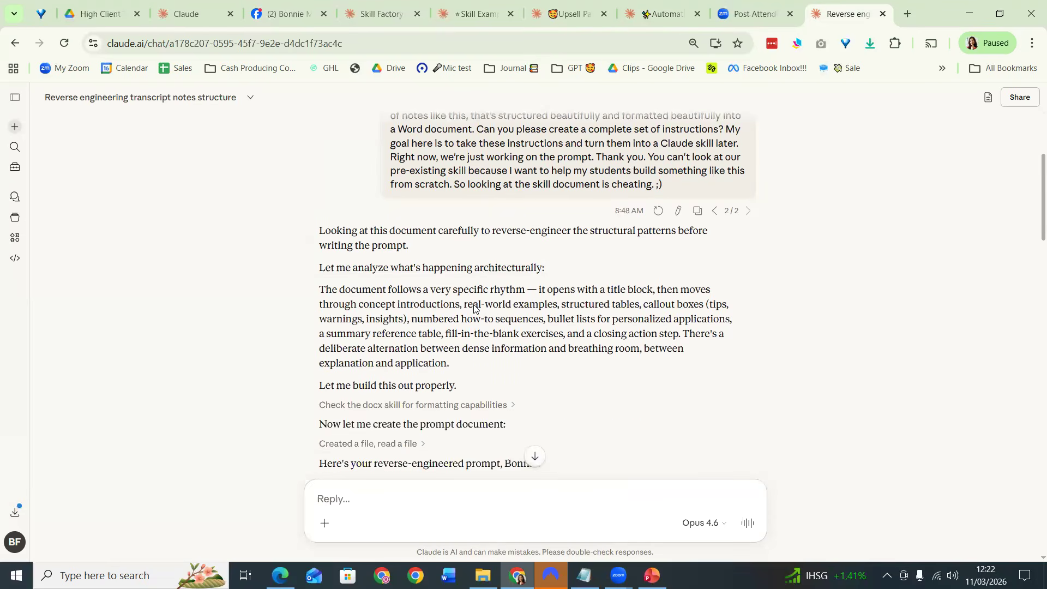
pyautogui.scroll(-7, 474, 309)
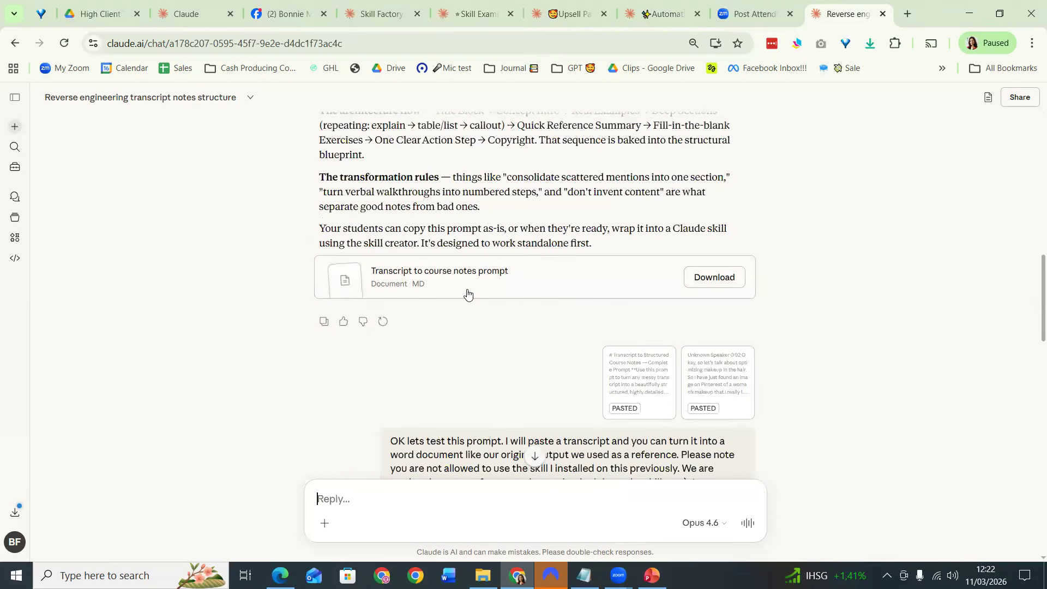
# Open the Transcript to course notes prompt file and read its summary and the message asking to test it on a transcript
pyautogui.click(507, 280)
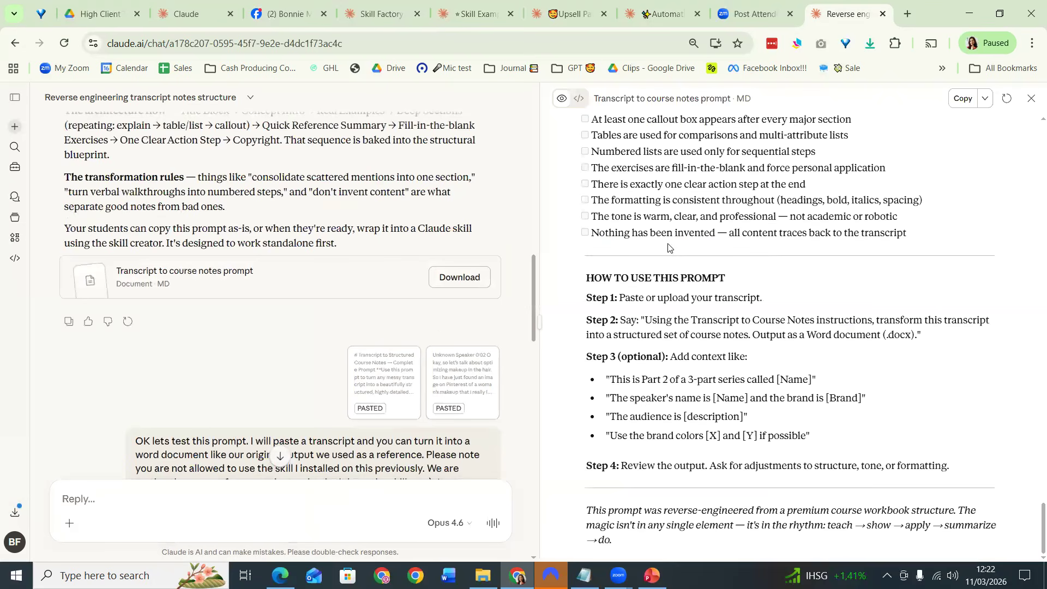
pyautogui.scroll(4, 373, 395)
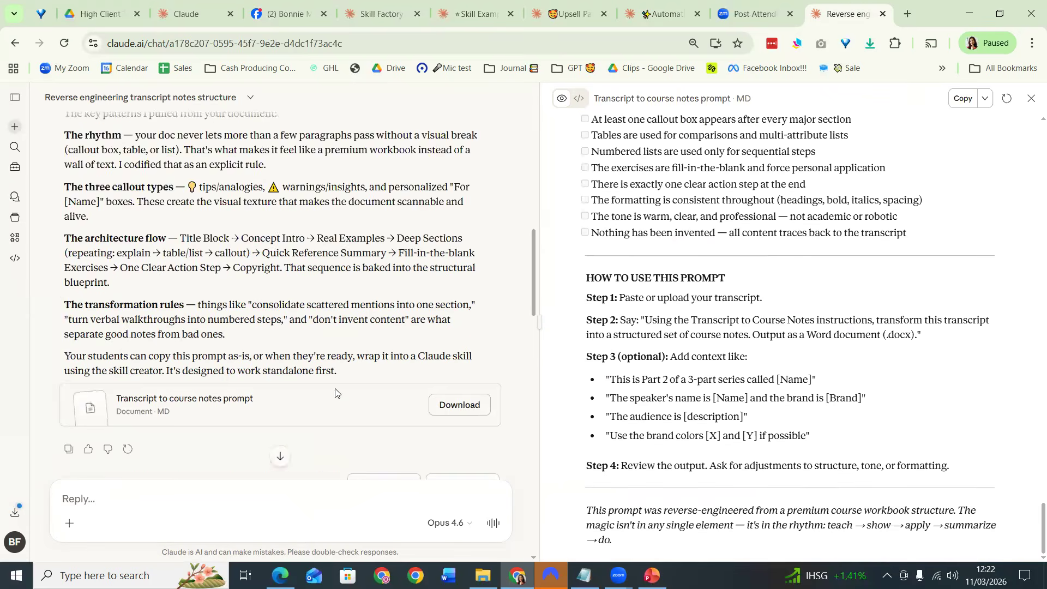
pyautogui.scroll(-8, 355, 218)
pyautogui.scroll(1, 279, 254)
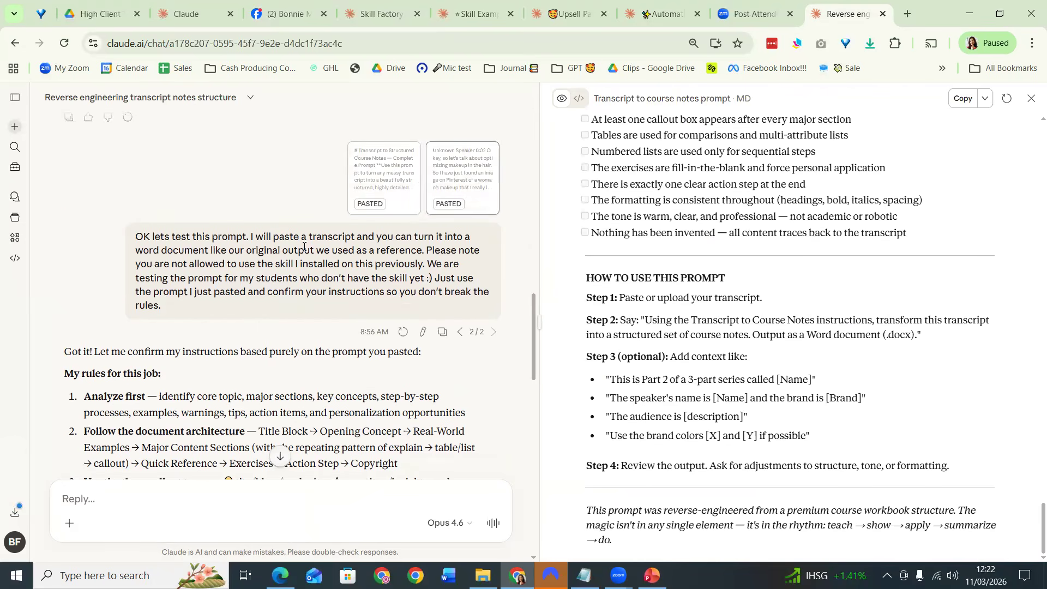
# Open the Ai selfie optimizing your look document produced by the test and look through its formatted notes
pyautogui.scroll(-3, 303, 246)
pyautogui.scroll(-10, 306, 253)
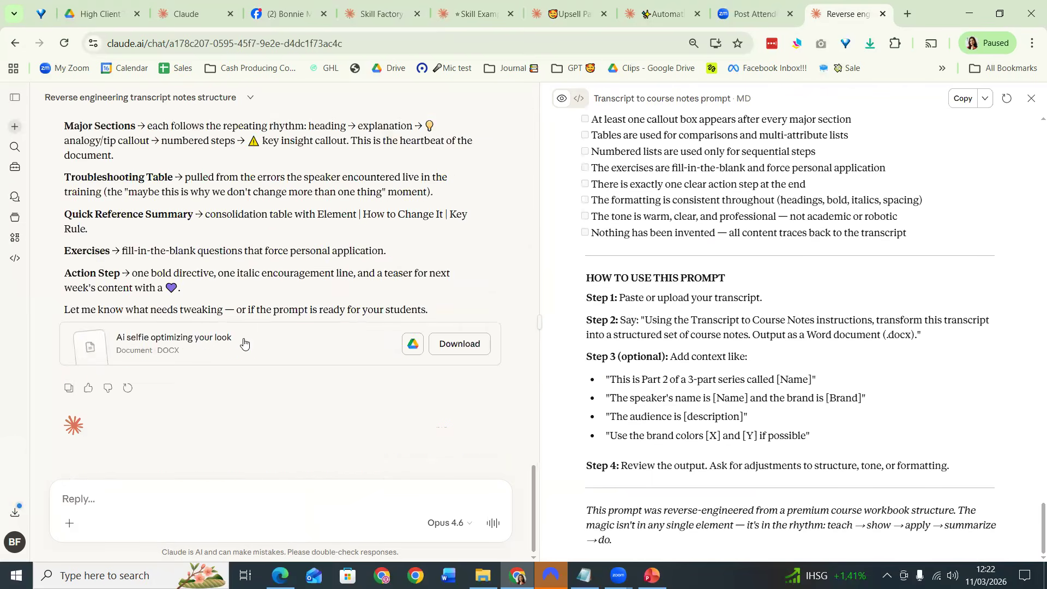
pyautogui.click(306, 333)
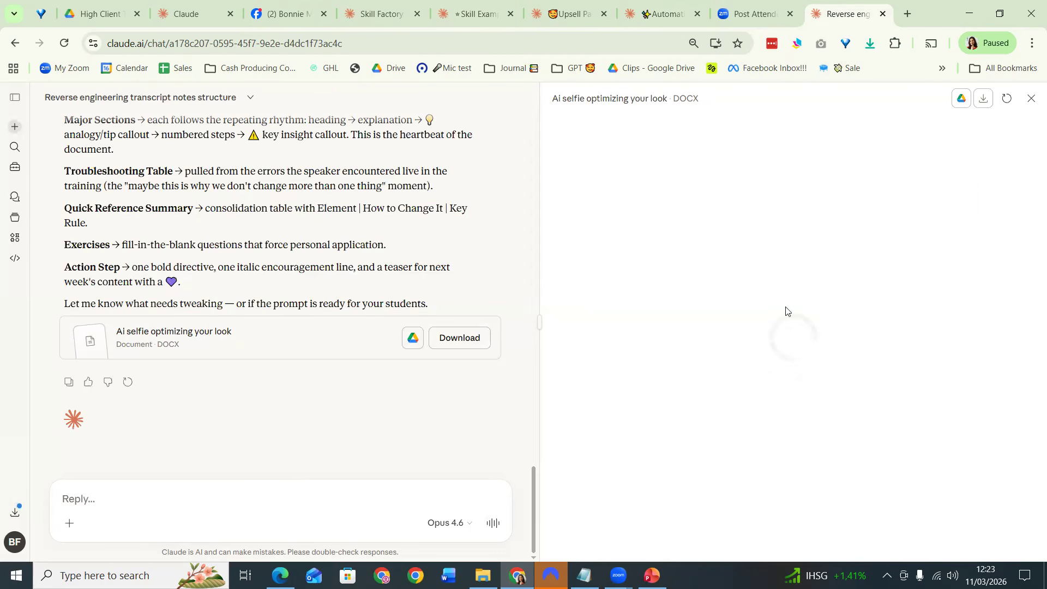
pyautogui.scroll(-5, 961, 297)
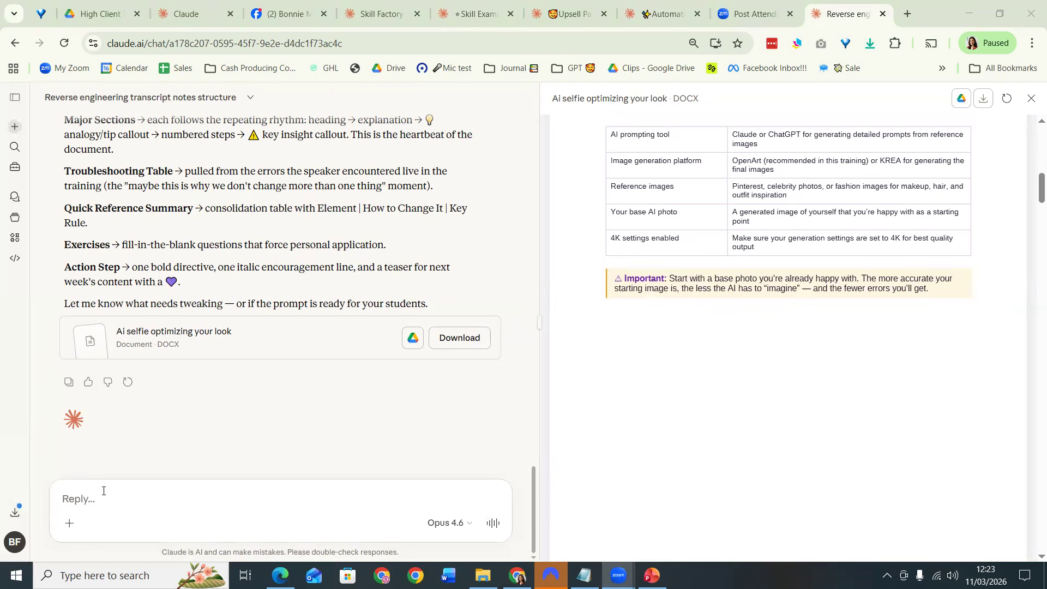
# Return to the Transcript to course notes prompt file and highlight it with the text about wrapping the prompt into a Claude skill
pyautogui.scroll(4, 277, 267)
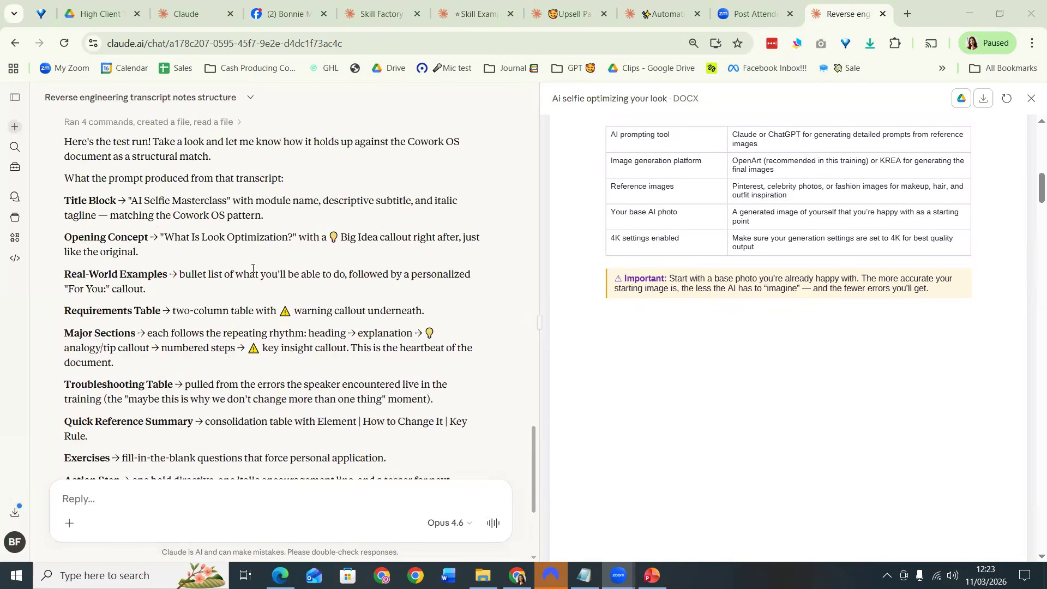
pyautogui.scroll(5, 252, 269)
pyautogui.scroll(5, 134, 324)
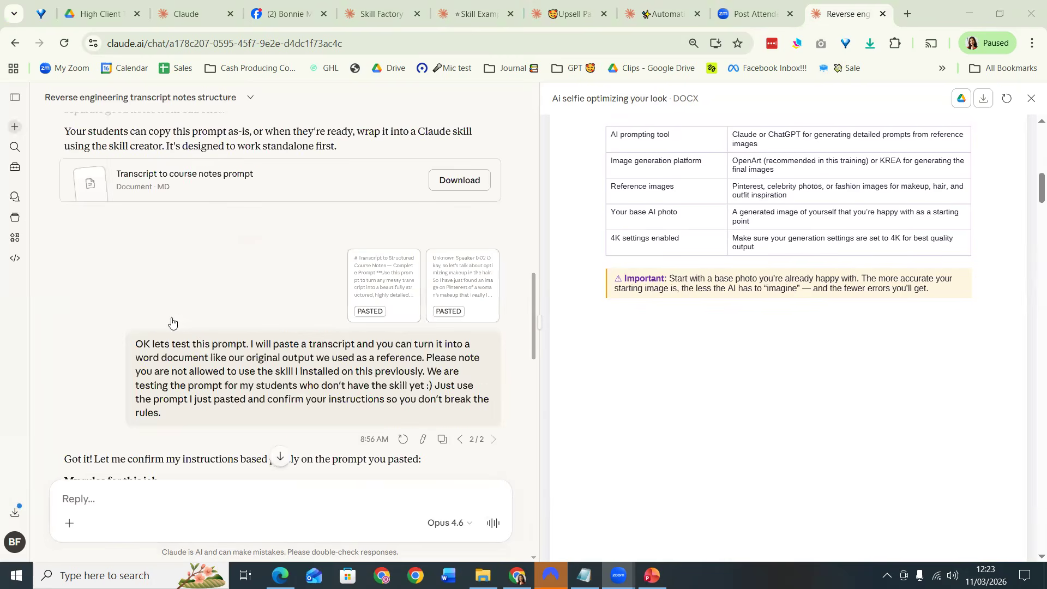
pyautogui.scroll(3, 172, 323)
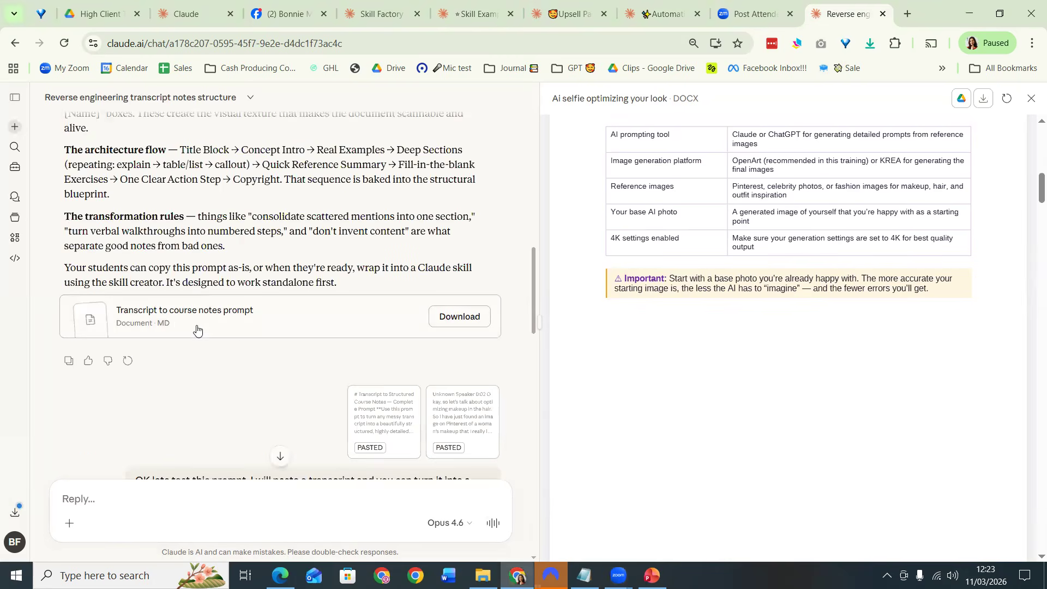
pyautogui.tripleClick(195, 332)
pyautogui.keyDown('shift'); pyautogui.click(350, 274); pyautogui.keyUp('shift')
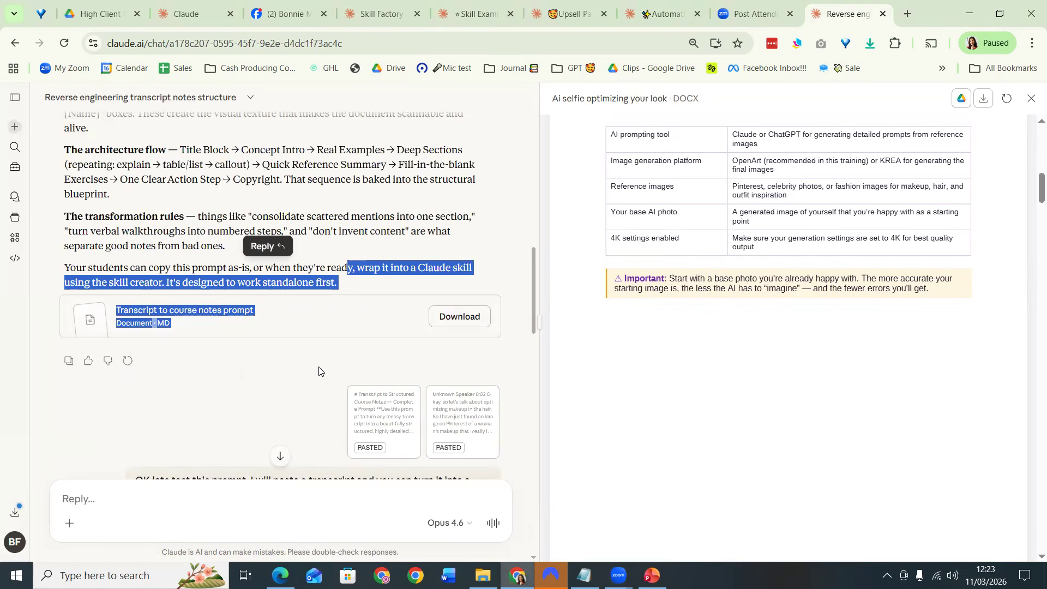
# Highlight the callout and formatting rhythm rules in Claude's confirmed instructions for the prompt test
pyautogui.click(292, 499)
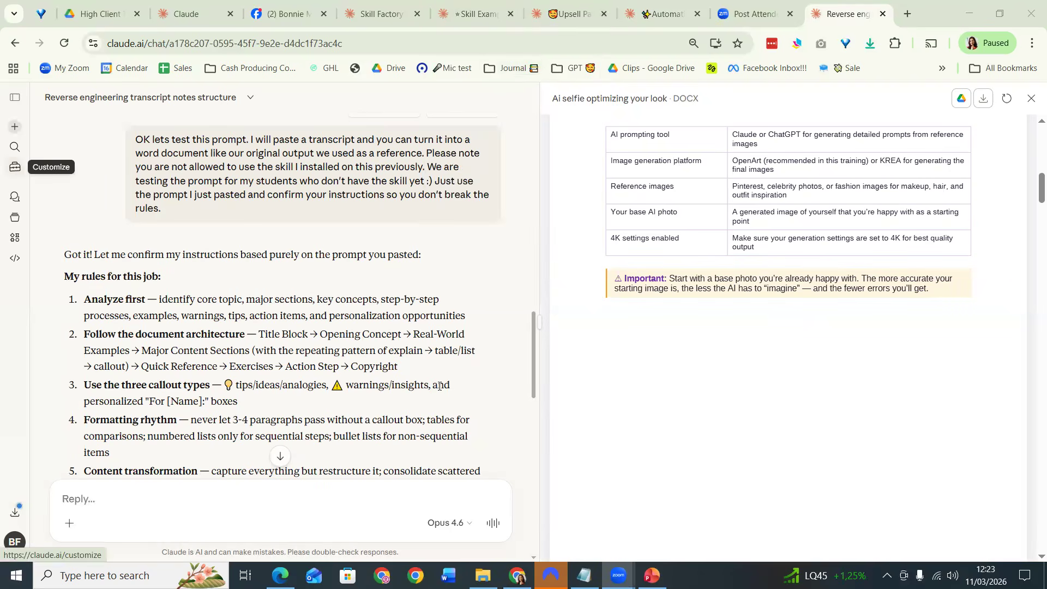
pyautogui.moveTo(438, 385); pyautogui.dragTo(406, 478)
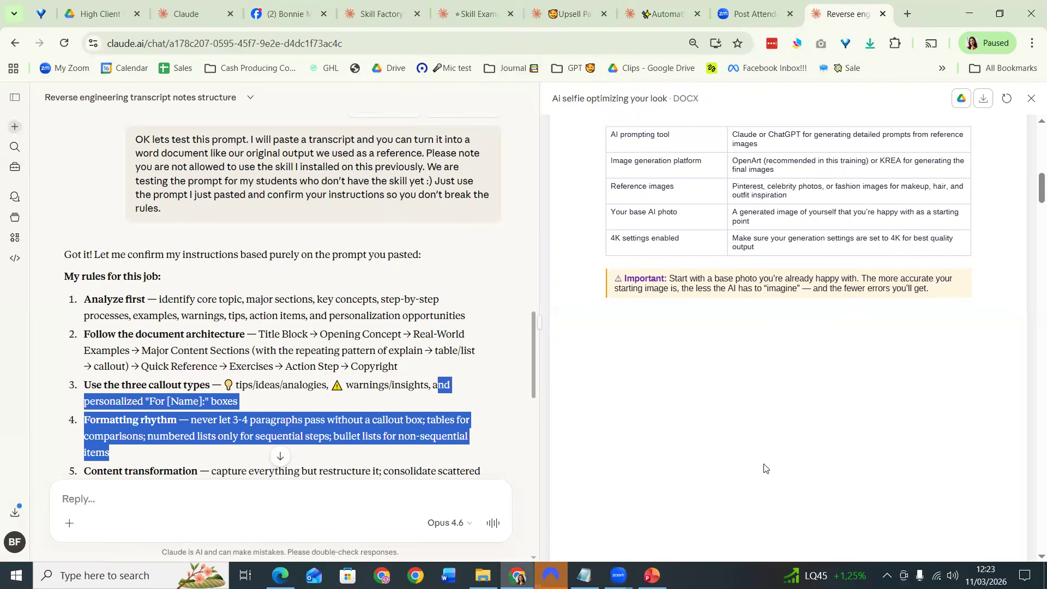
# Switch to the Downloads folder in File Explorer and look over the ZIP archives holding packaged skills
pyautogui.hotkey('alt', 'Tab')
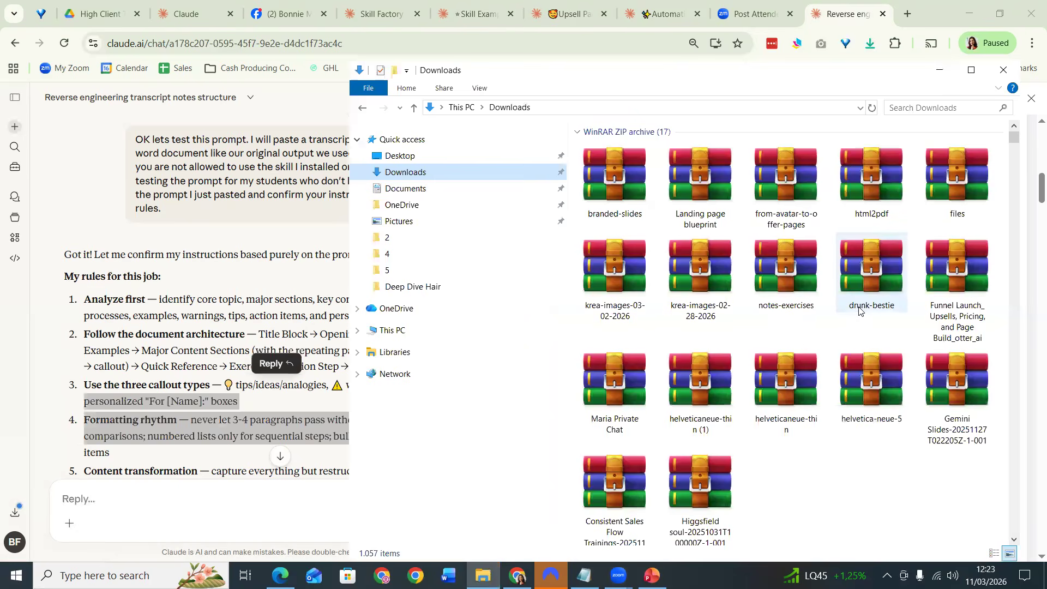
pyautogui.moveTo(855, 308)
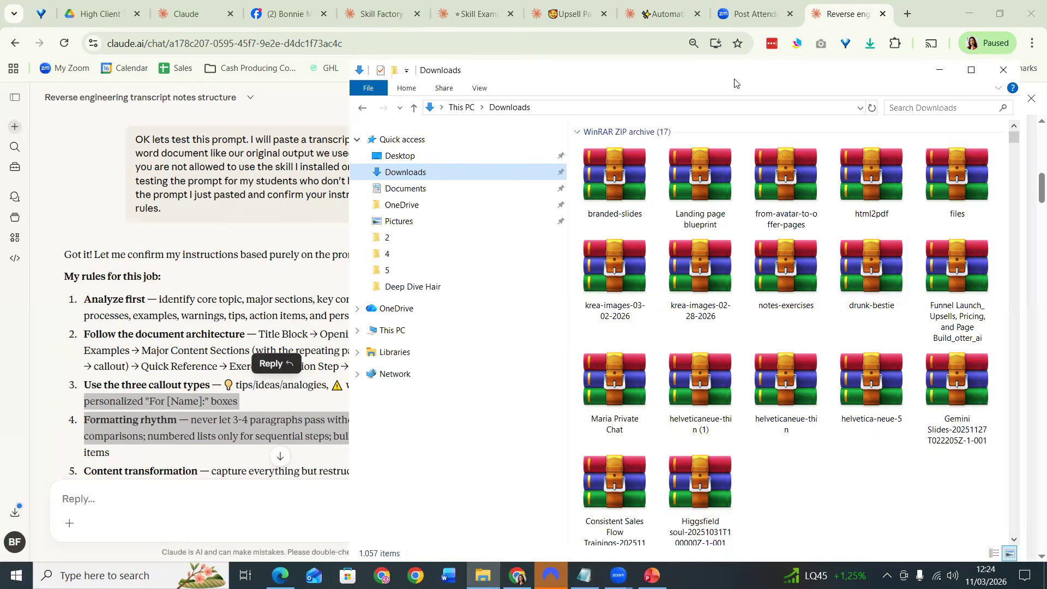
pyautogui.moveTo(739, 77); pyautogui.dragTo(746, 83)
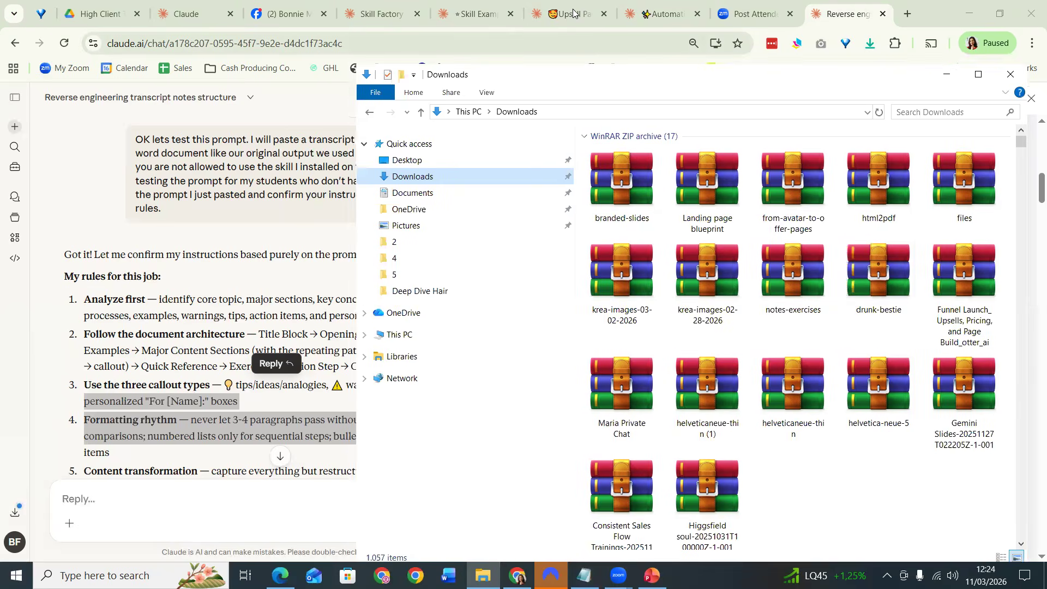
# Open the Upsell Page for Visual Brand Mastery + Photos Opt In chat and go back to its CRO changes summary
pyautogui.click(574, 12)
pyautogui.scroll(5, 654, 218)
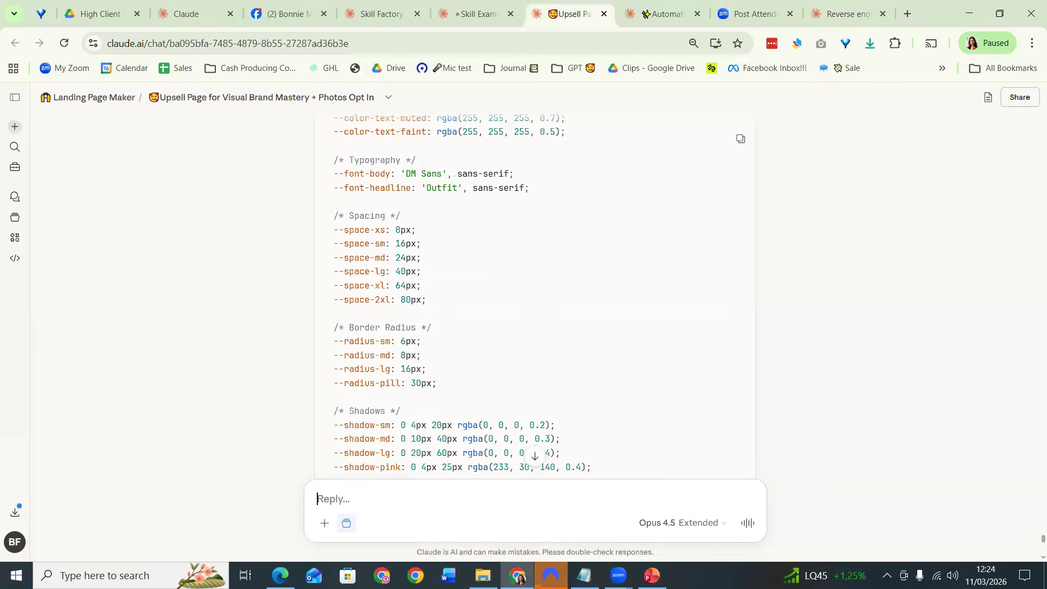
pyautogui.scroll(10, 1031, 494)
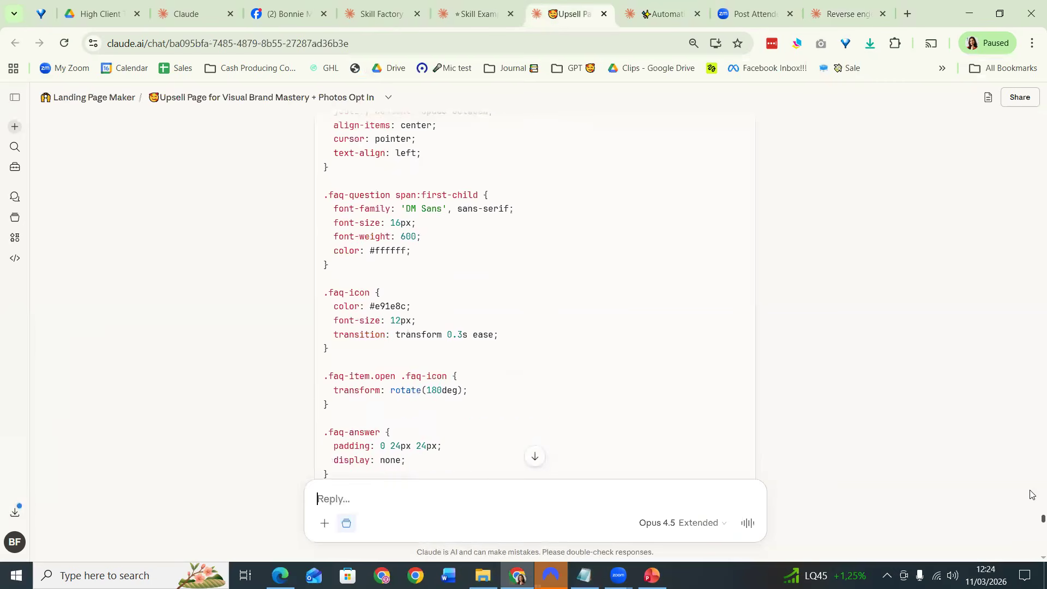
pyautogui.scroll(10, 1030, 495)
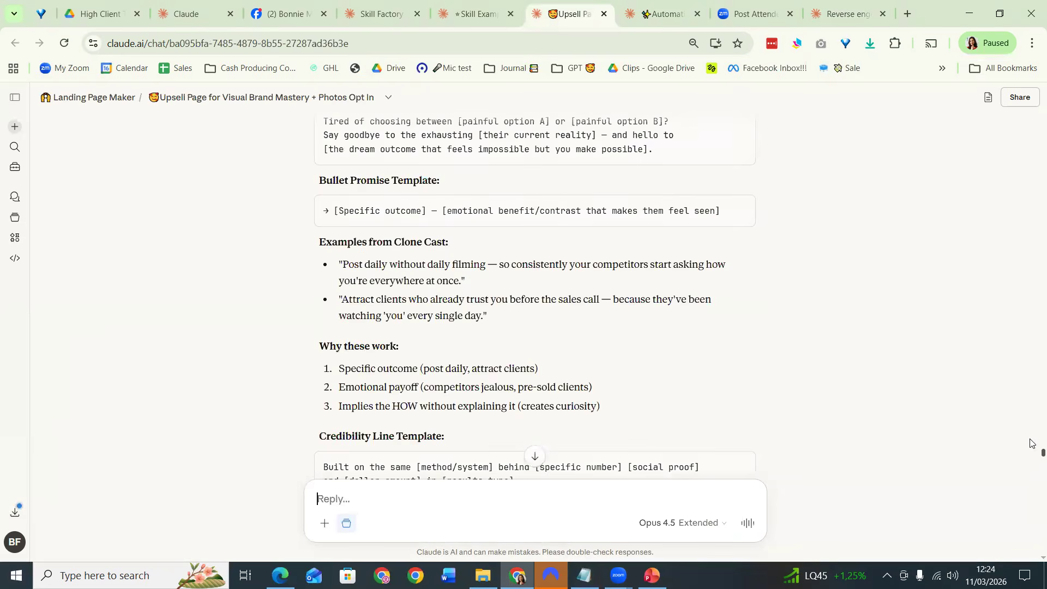
pyautogui.scroll(10, 1031, 443)
pyautogui.scroll(10, 1030, 436)
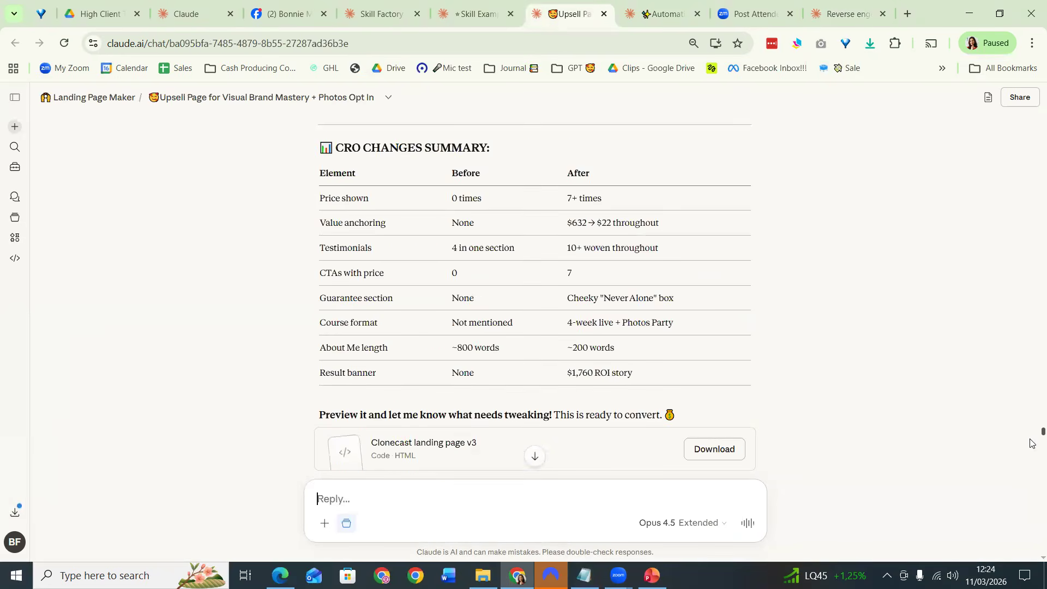
# Look through the chat's Dream Team presale revisions, presale architecture guide and hello bar variations
pyautogui.scroll(-10, 1031, 443)
pyautogui.scroll(-4, 725, 364)
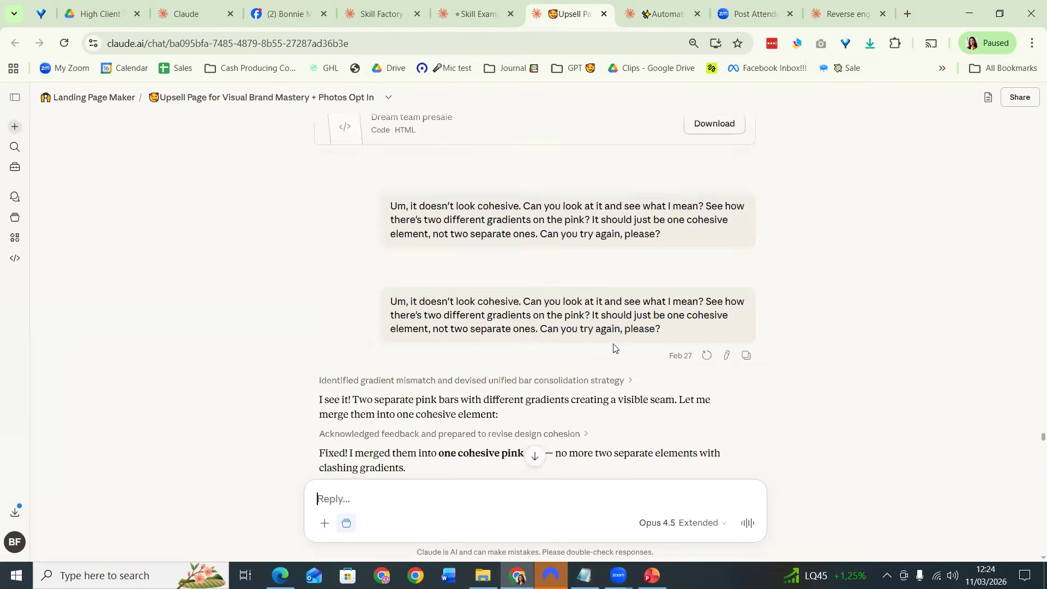
pyautogui.scroll(-10, 613, 348)
pyautogui.scroll(-3, 606, 335)
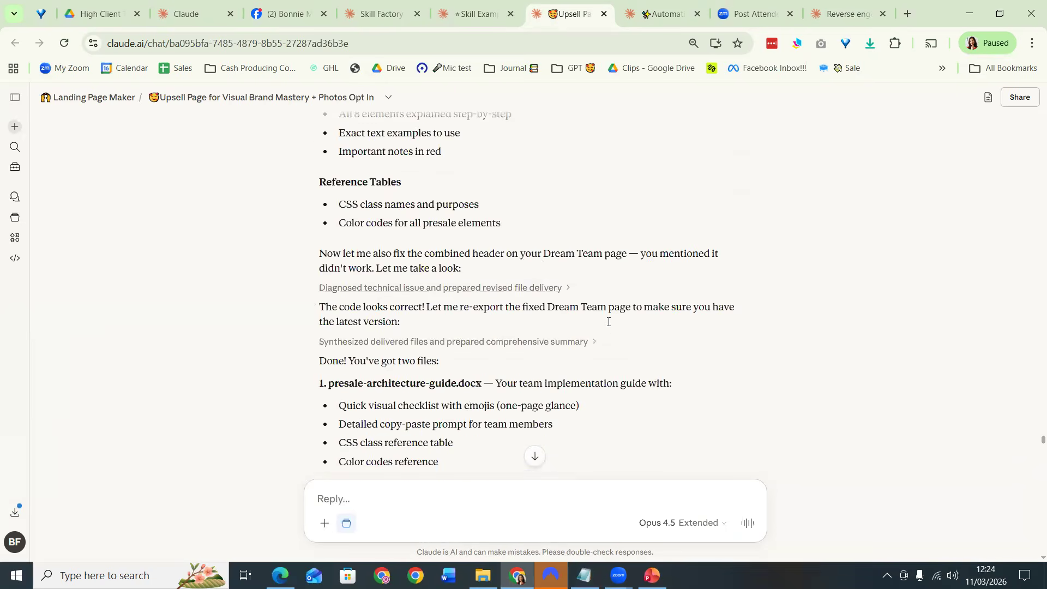
pyautogui.scroll(-5, 605, 323)
pyautogui.scroll(-10, 605, 325)
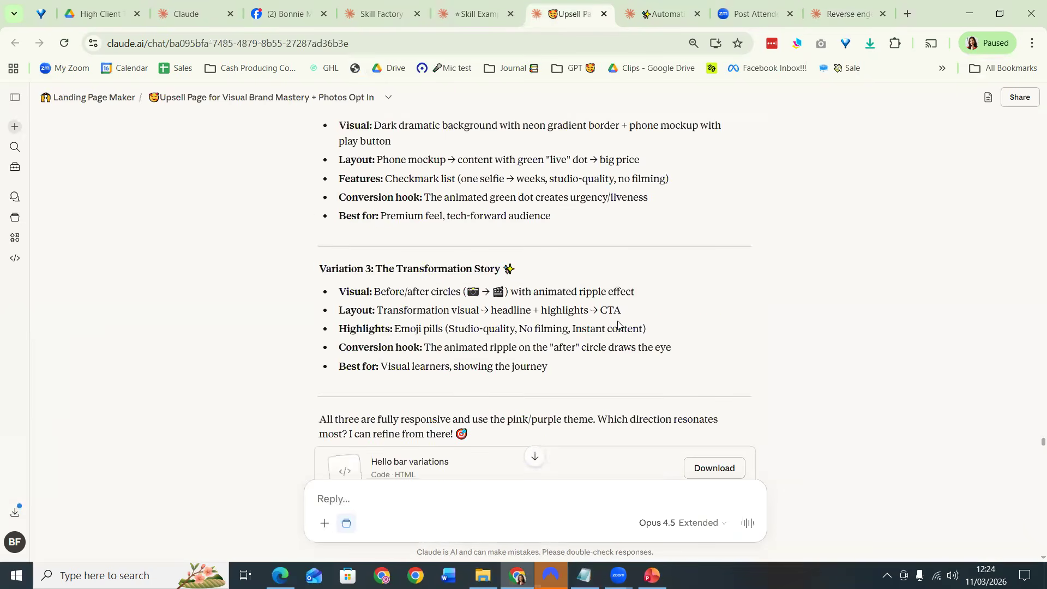
pyautogui.scroll(-5, 617, 325)
pyautogui.scroll(-8, 1031, 451)
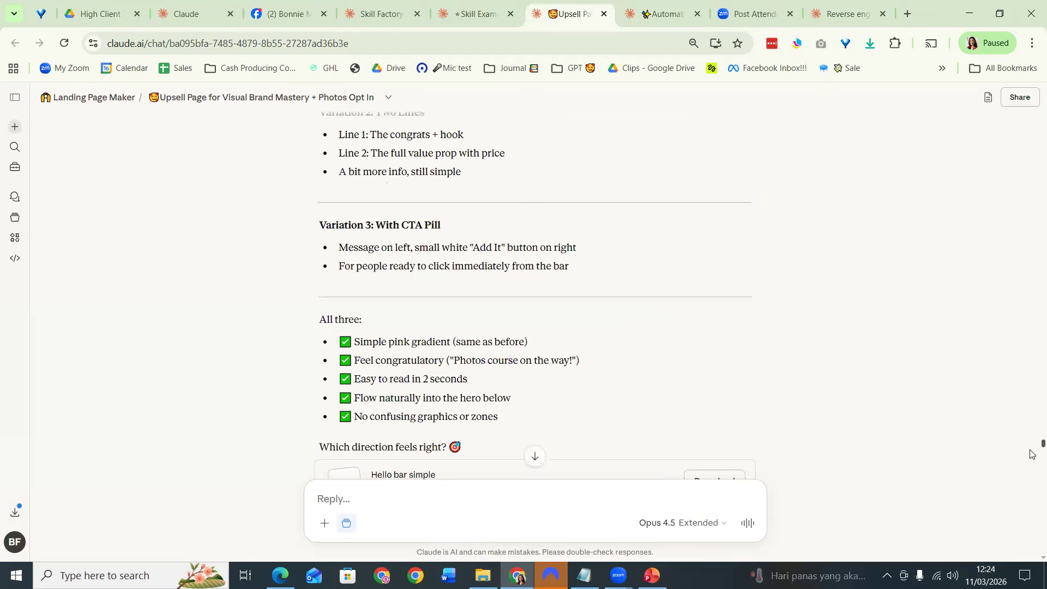
# Skim the reverse-engineered landing page breakdown from the 26-section structure to the voice self-check and gradient definitions
pyautogui.scroll(-10, 1031, 455)
pyautogui.scroll(-10, 1031, 456)
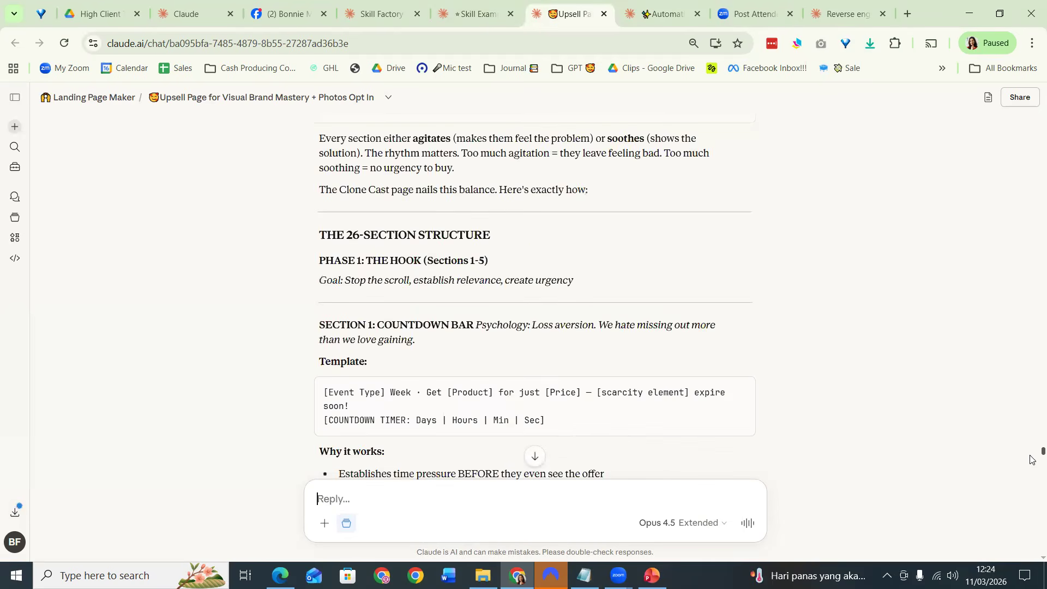
pyautogui.scroll(-10, 1031, 459)
pyautogui.scroll(-10, 1031, 470)
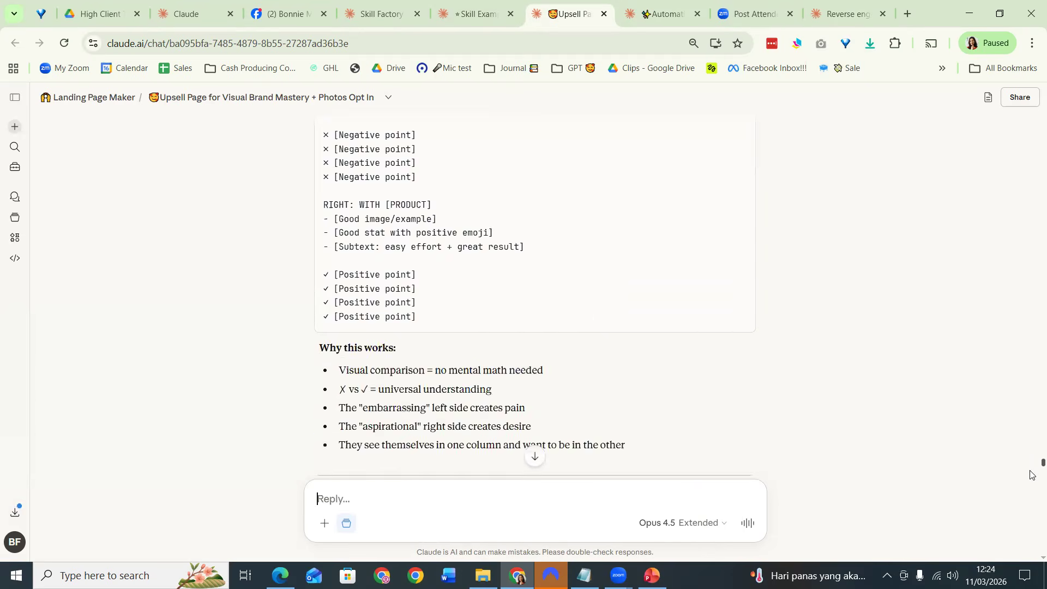
pyautogui.scroll(-10, 1030, 475)
pyautogui.scroll(-10, 1030, 483)
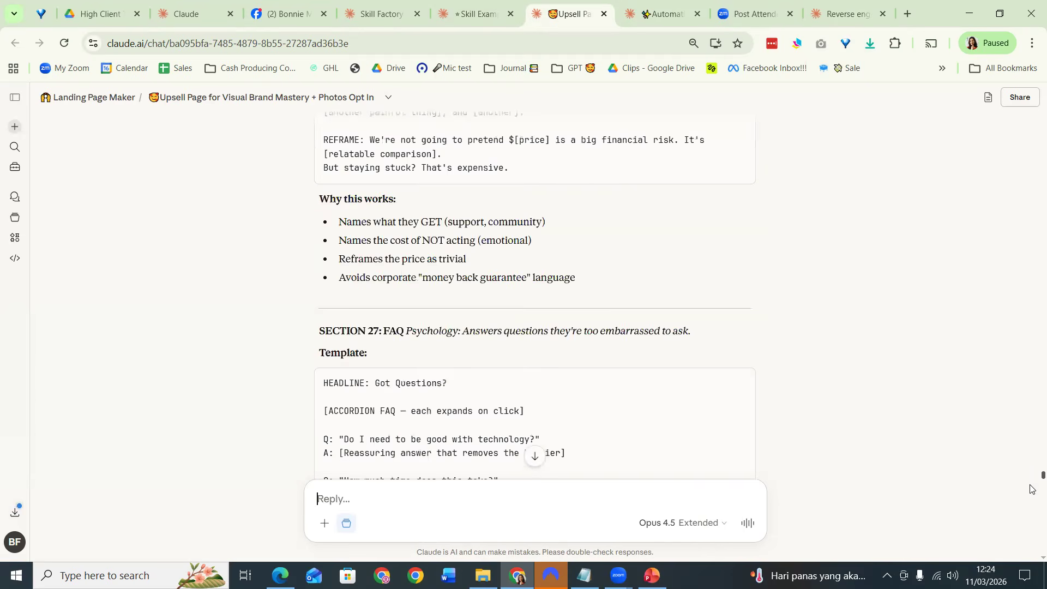
pyautogui.scroll(-10, 1031, 490)
pyautogui.scroll(-10, 1031, 501)
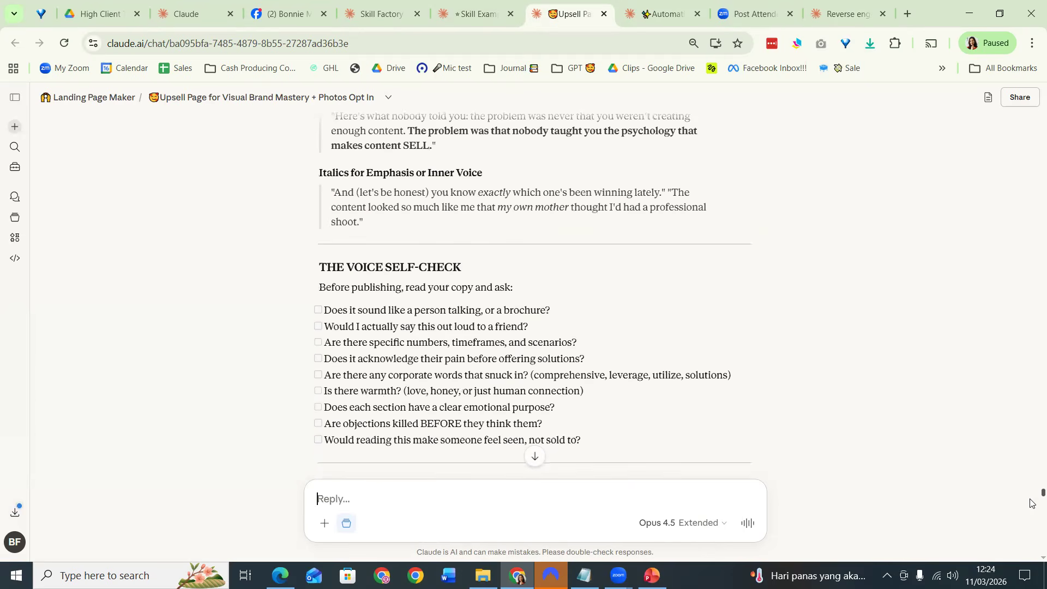
pyautogui.scroll(-10, 1031, 502)
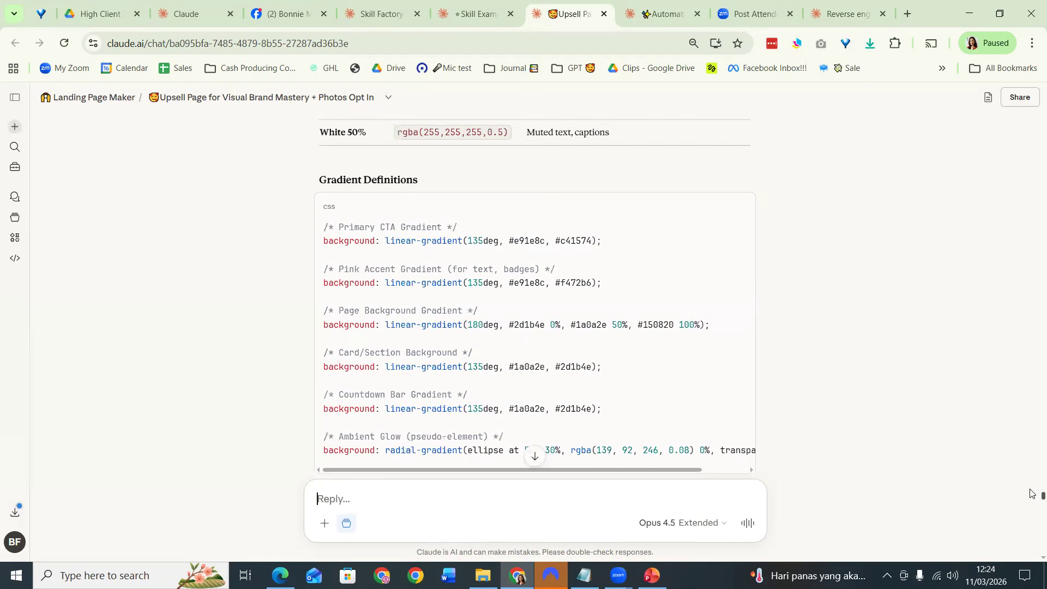
# Go back through the style and voice guide to examine the FAQ and guarantee section templates
pyautogui.scroll(10, 1030, 493)
pyautogui.scroll(10, 1030, 490)
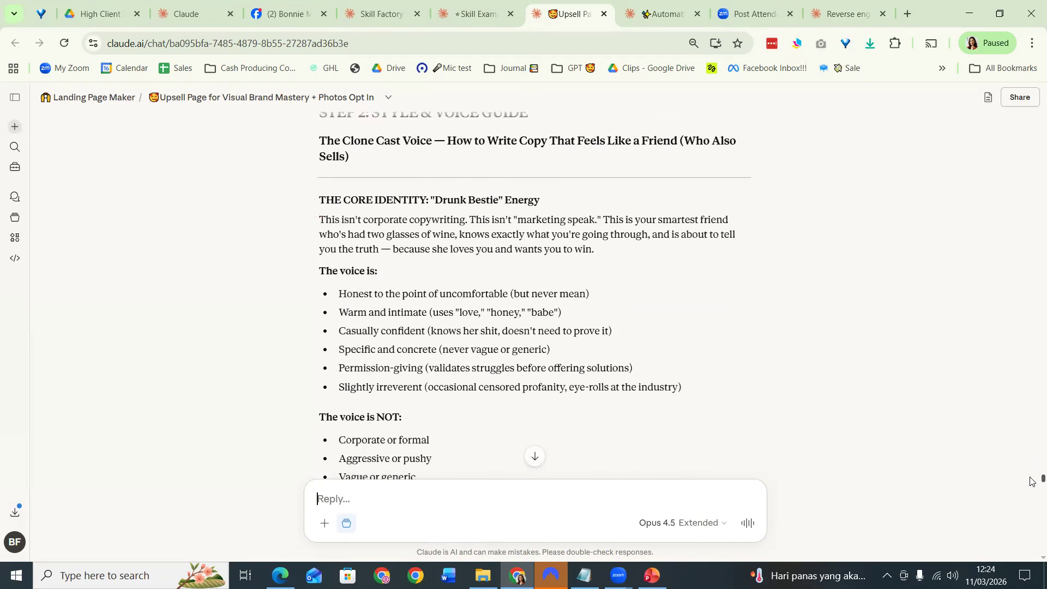
pyautogui.scroll(10, 449, 336)
pyautogui.scroll(5, 399, 315)
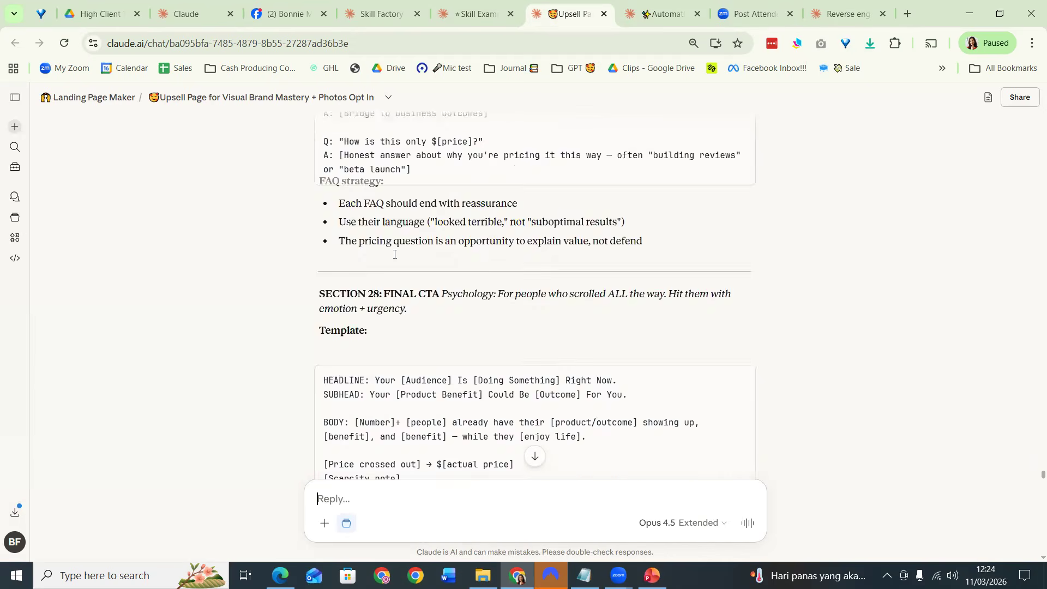
pyautogui.scroll(3, 394, 254)
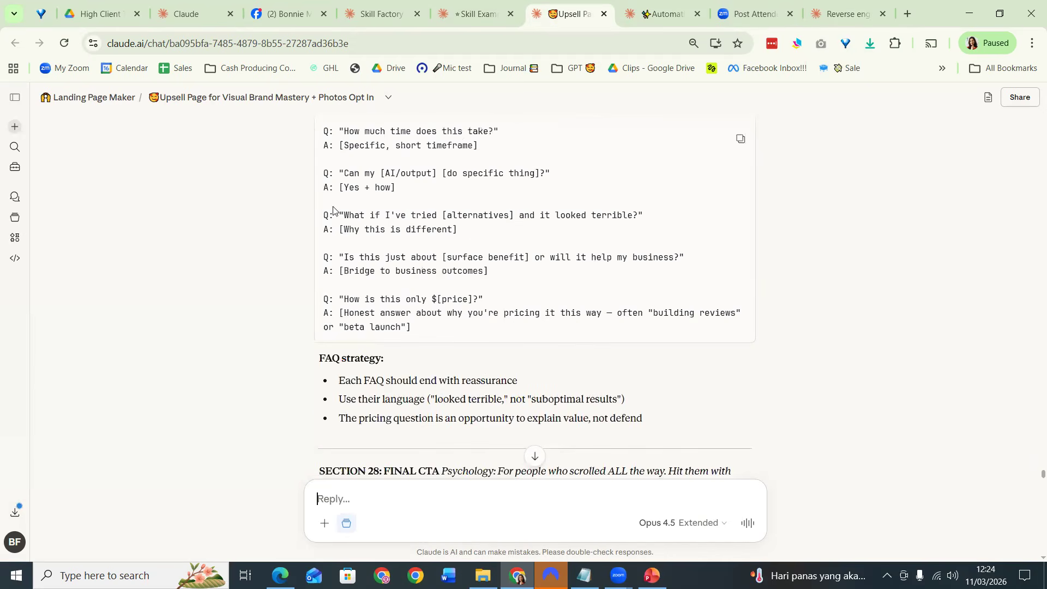
pyautogui.scroll(7, 528, 150)
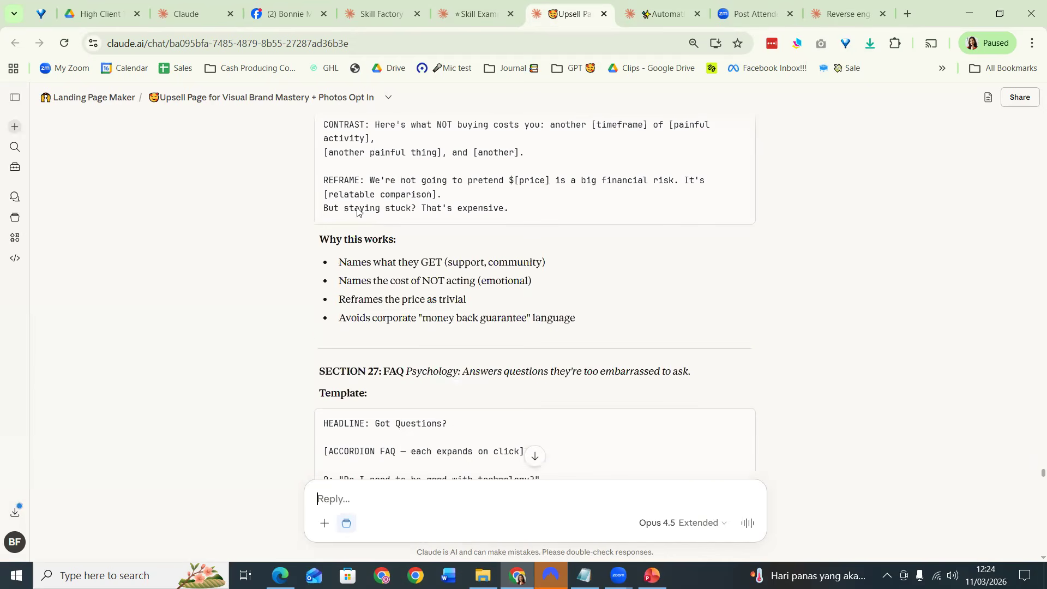
pyautogui.scroll(3, 357, 211)
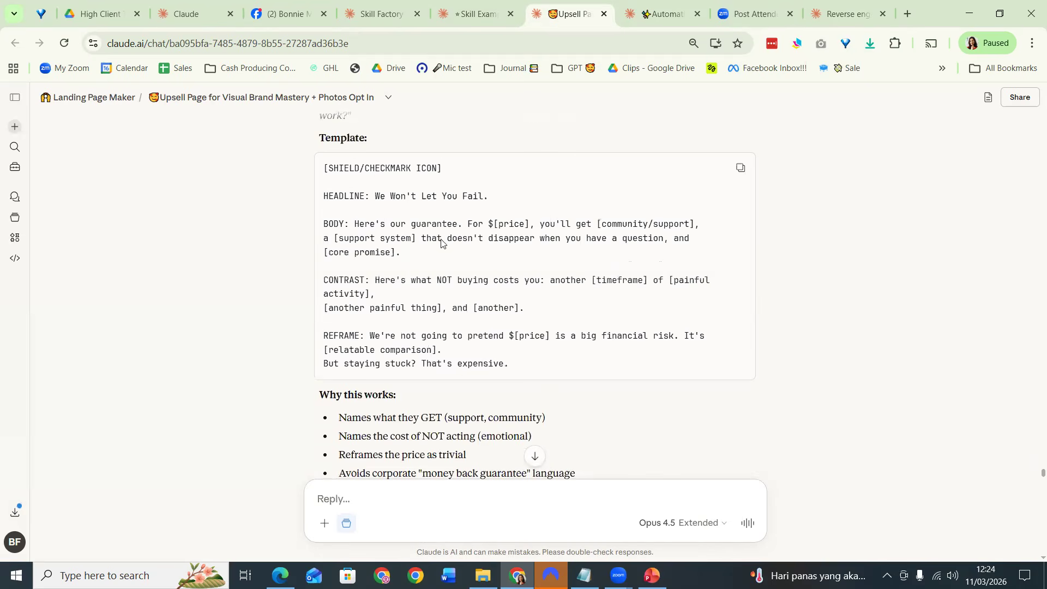
pyautogui.scroll(-4, 453, 248)
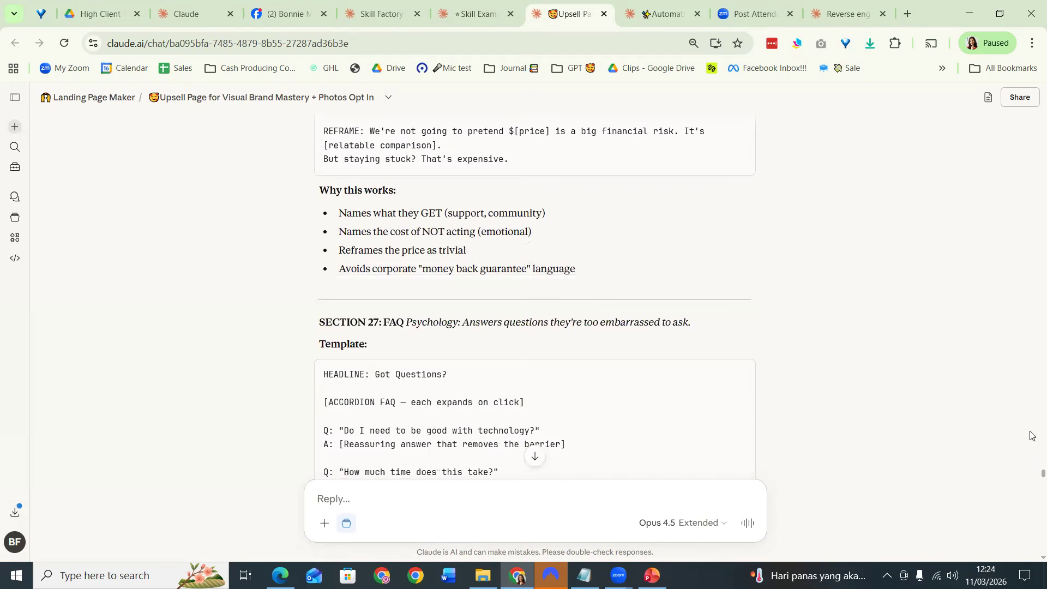
# Look through the final CTA template, headline formulas, functional colors, component spacing and countdown and stats bar code
pyautogui.scroll(-10, 1031, 480)
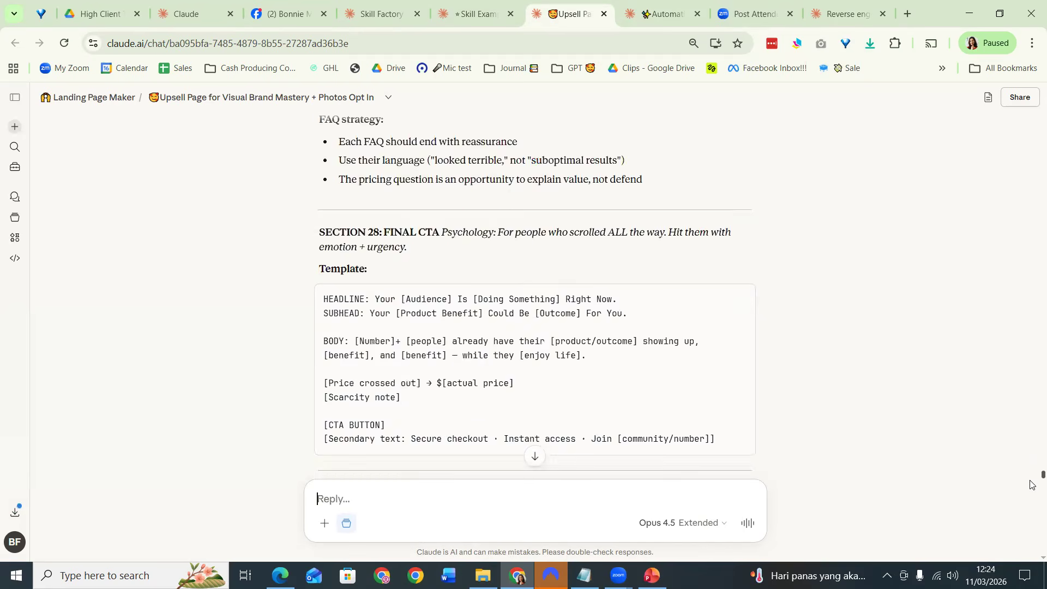
pyautogui.scroll(-10, 1031, 486)
pyautogui.scroll(-10, 1030, 491)
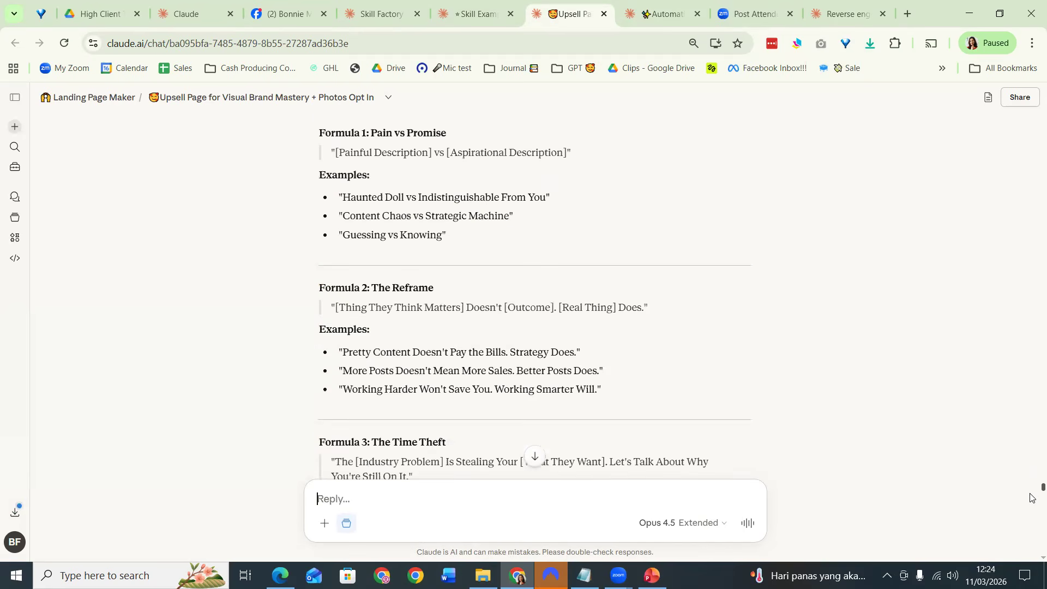
pyautogui.scroll(-10, 1031, 497)
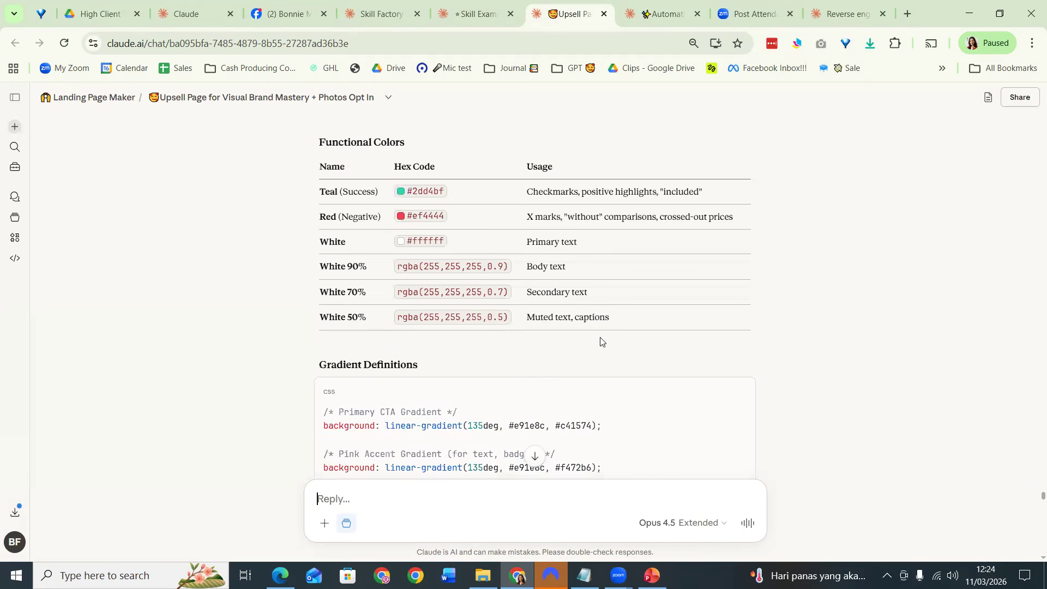
pyautogui.scroll(-10, 601, 344)
pyautogui.scroll(-5, 551, 310)
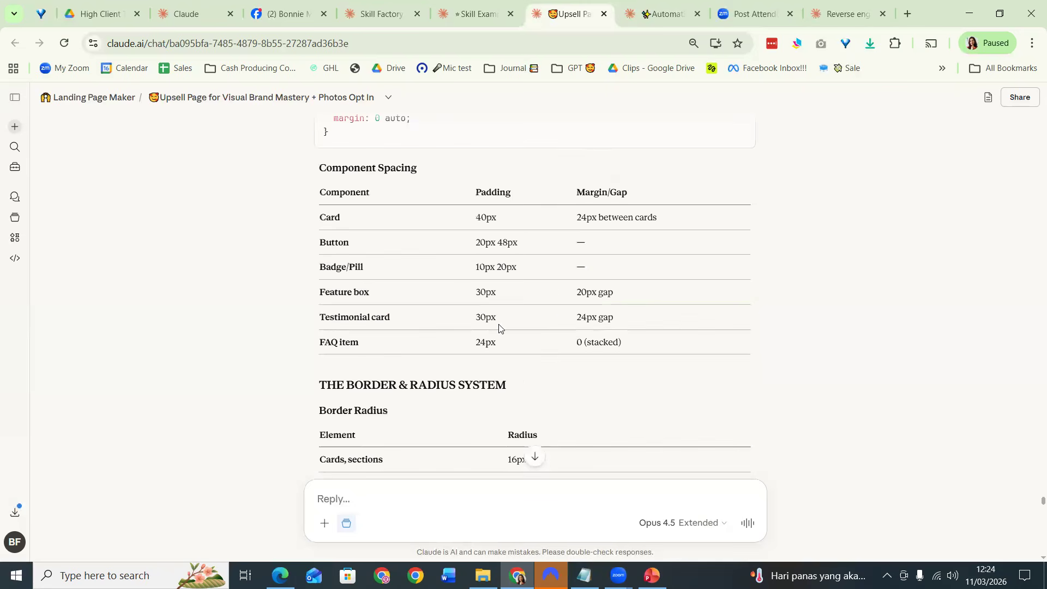
pyautogui.scroll(-10, 498, 327)
pyautogui.scroll(-10, 505, 325)
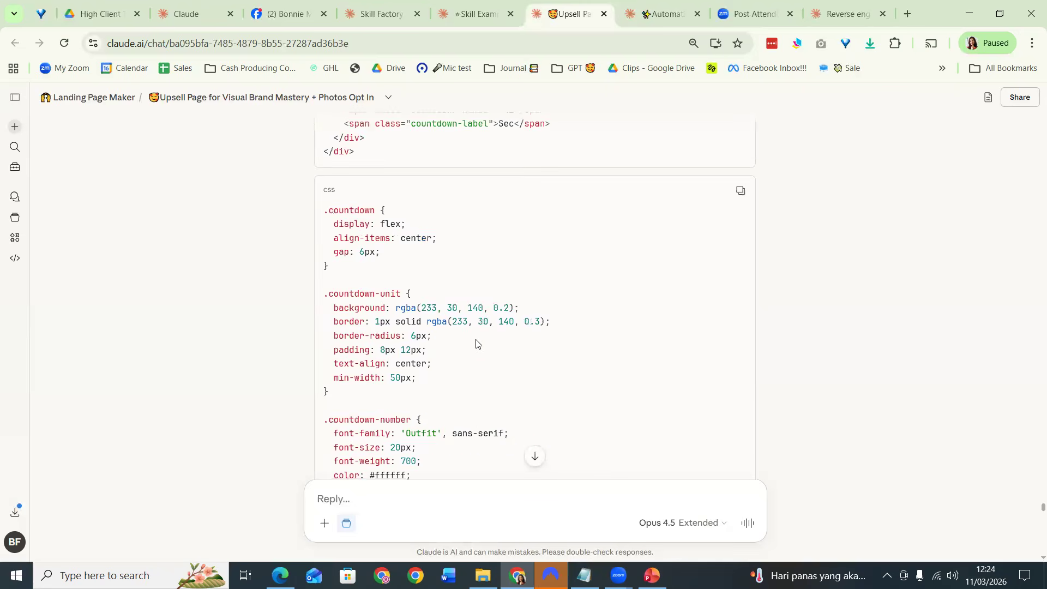
pyautogui.scroll(-10, 480, 343)
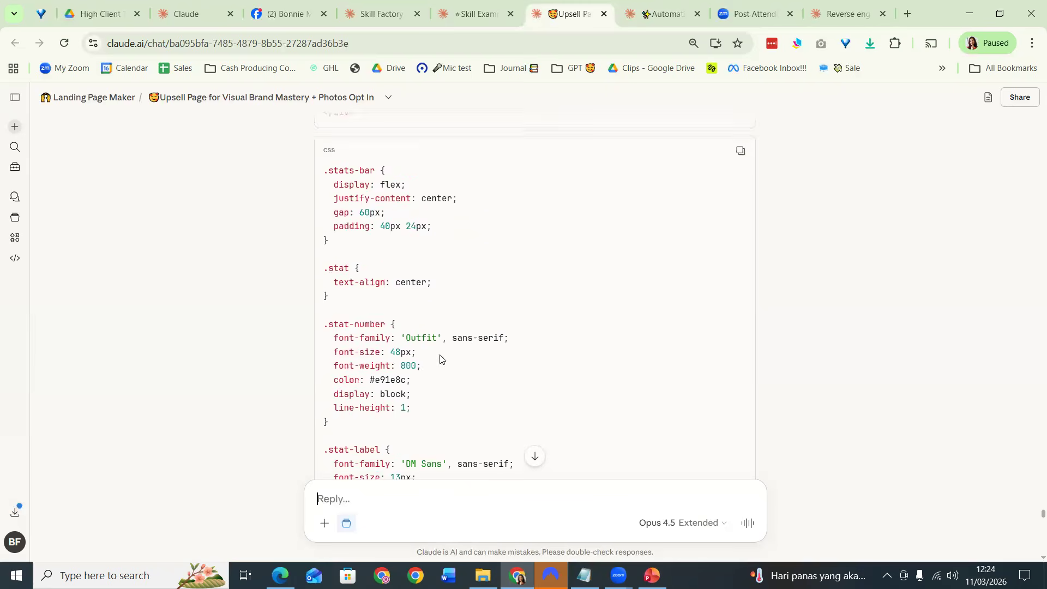
# Skim the remaining component and responsive CSS down to the proposed landing-page-maker skill folder structure
pyautogui.scroll(-10, 381, 411)
pyautogui.scroll(-10, 491, 432)
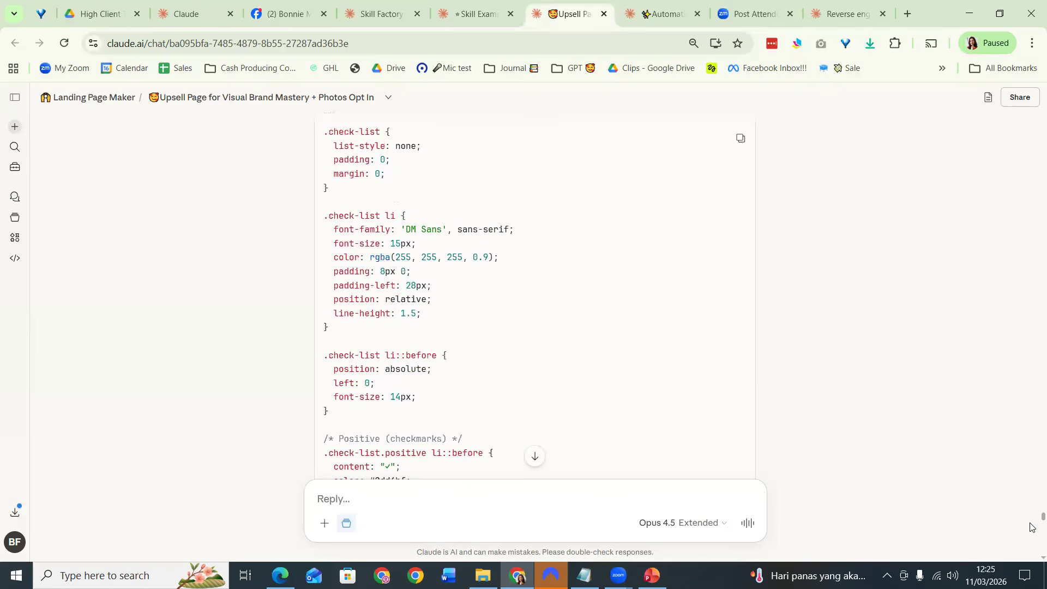
pyautogui.scroll(-5, 1032, 526)
pyautogui.scroll(-10, 1032, 529)
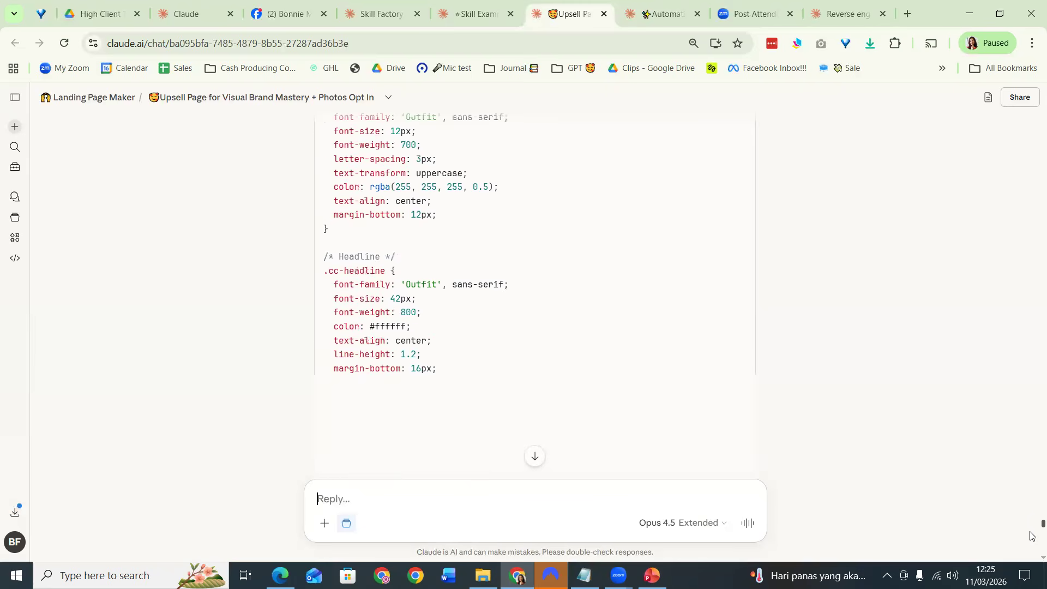
pyautogui.scroll(-10, 1032, 534)
pyautogui.scroll(-10, 1033, 538)
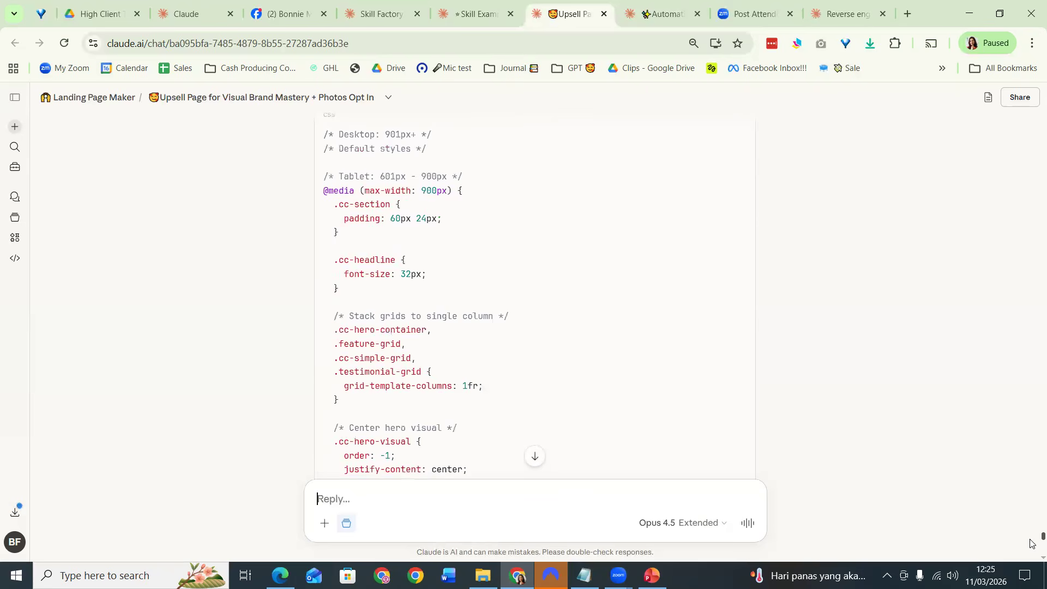
pyautogui.scroll(-10, 1030, 545)
pyautogui.scroll(-10, 1030, 549)
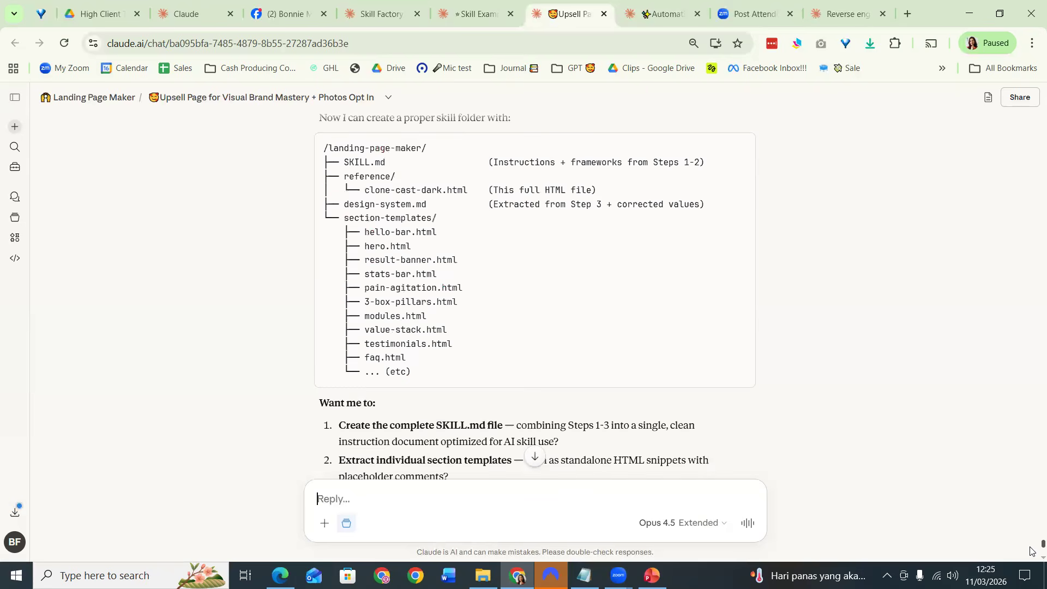
# Highlight the Landing Page Blueprint name in the naming message and read how the skill is packaged into a ZIP
pyautogui.scroll(-10, 597, 417)
pyautogui.scroll(-3, 576, 368)
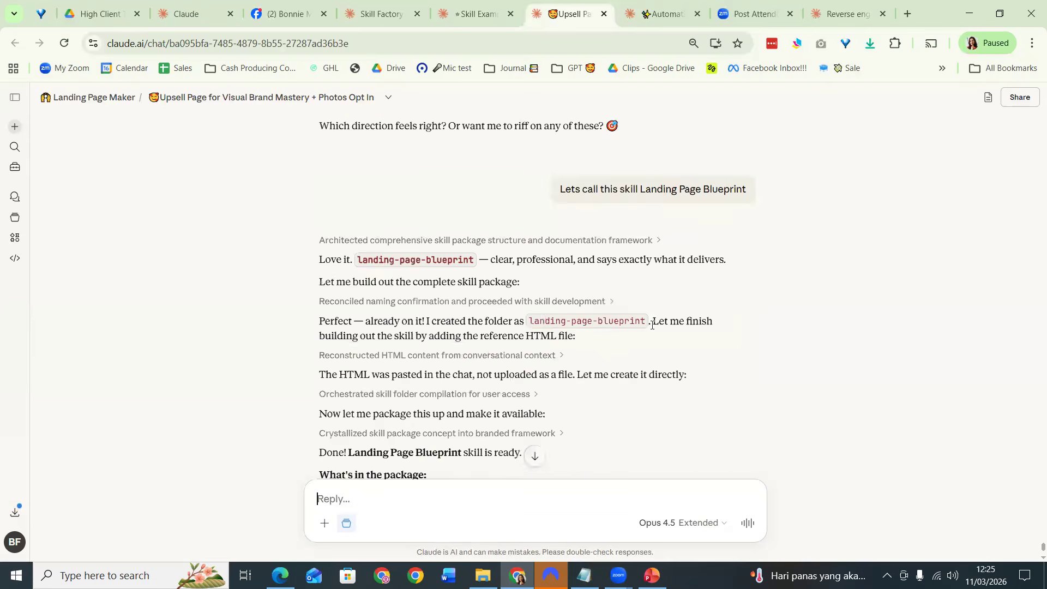
pyautogui.scroll(3, 584, 349)
pyautogui.moveTo(645, 326); pyautogui.dragTo(730, 326)
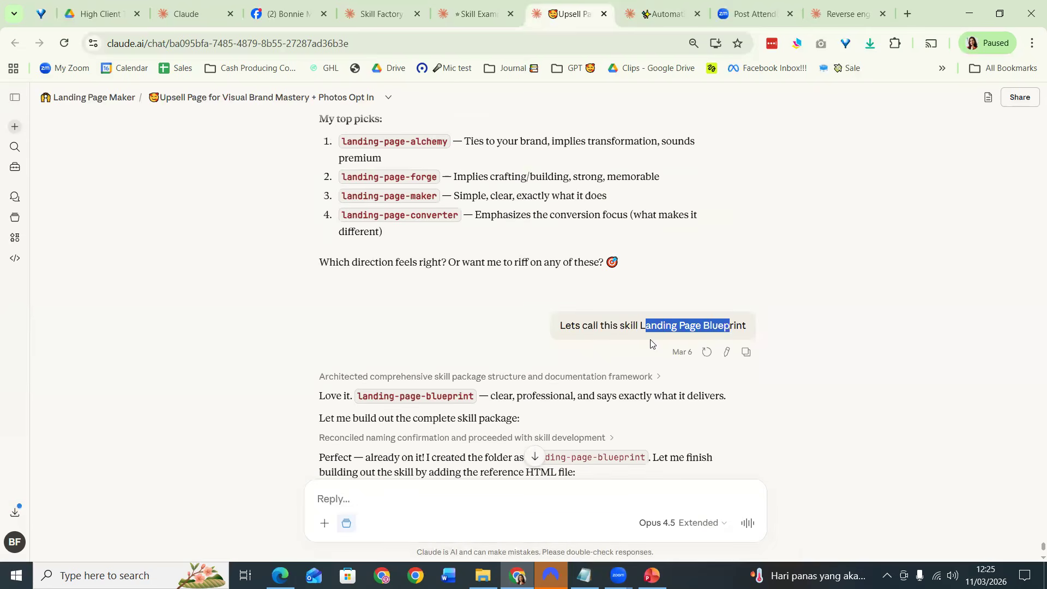
pyautogui.scroll(-4, 616, 334)
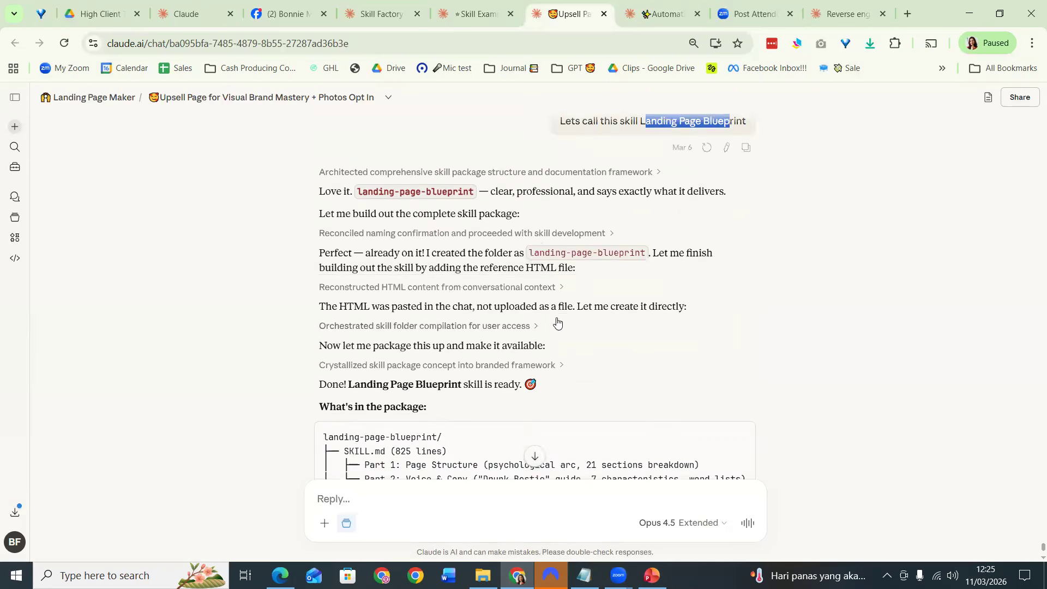
pyautogui.scroll(-3, 551, 305)
pyautogui.scroll(-6, 416, 278)
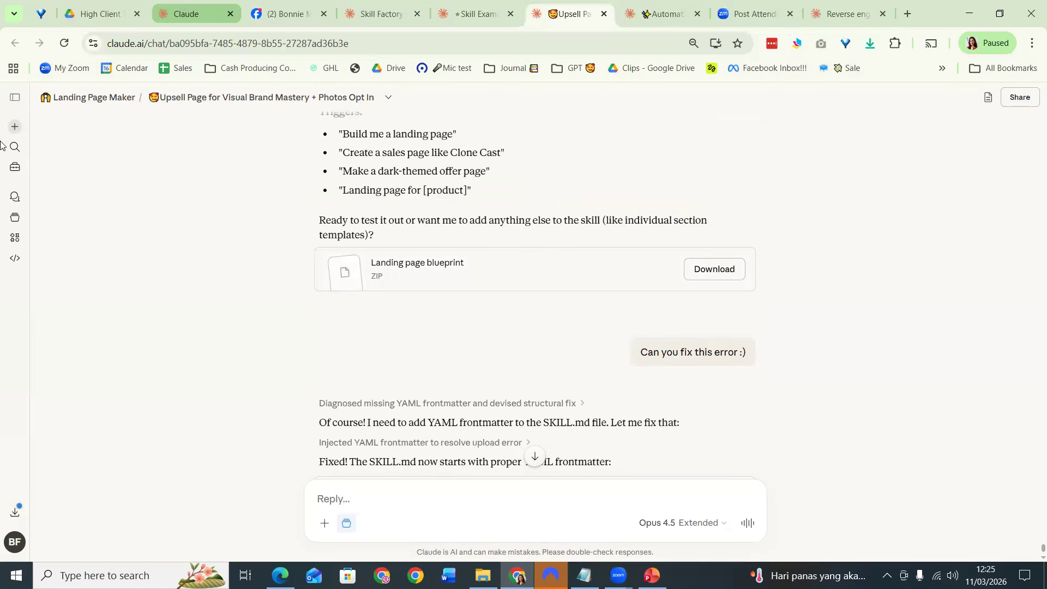
# Return to the Skills page under Claude's customization settings
pyautogui.hotkey('ctrl', '2')
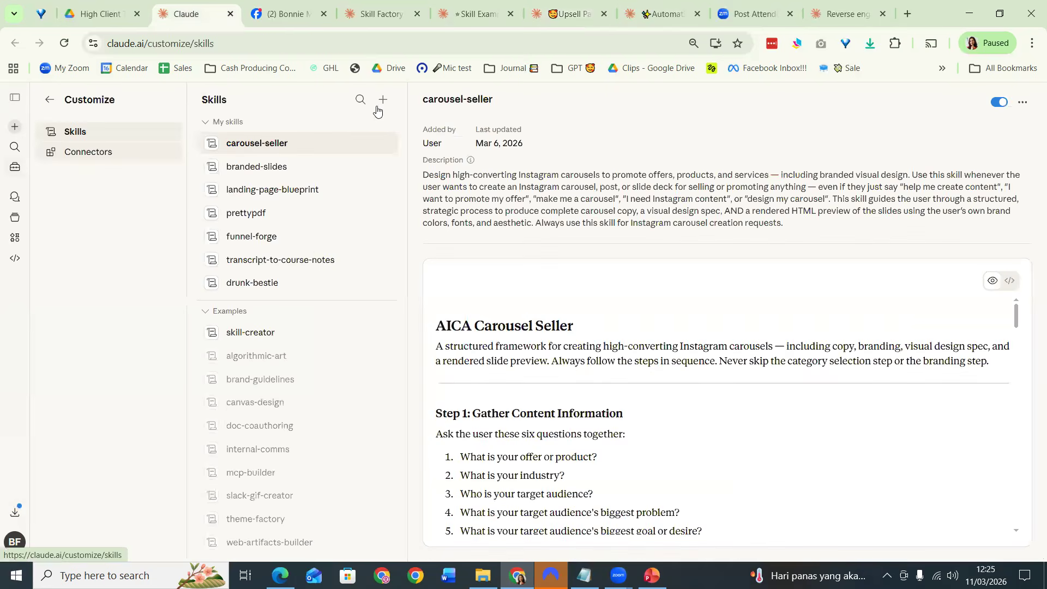